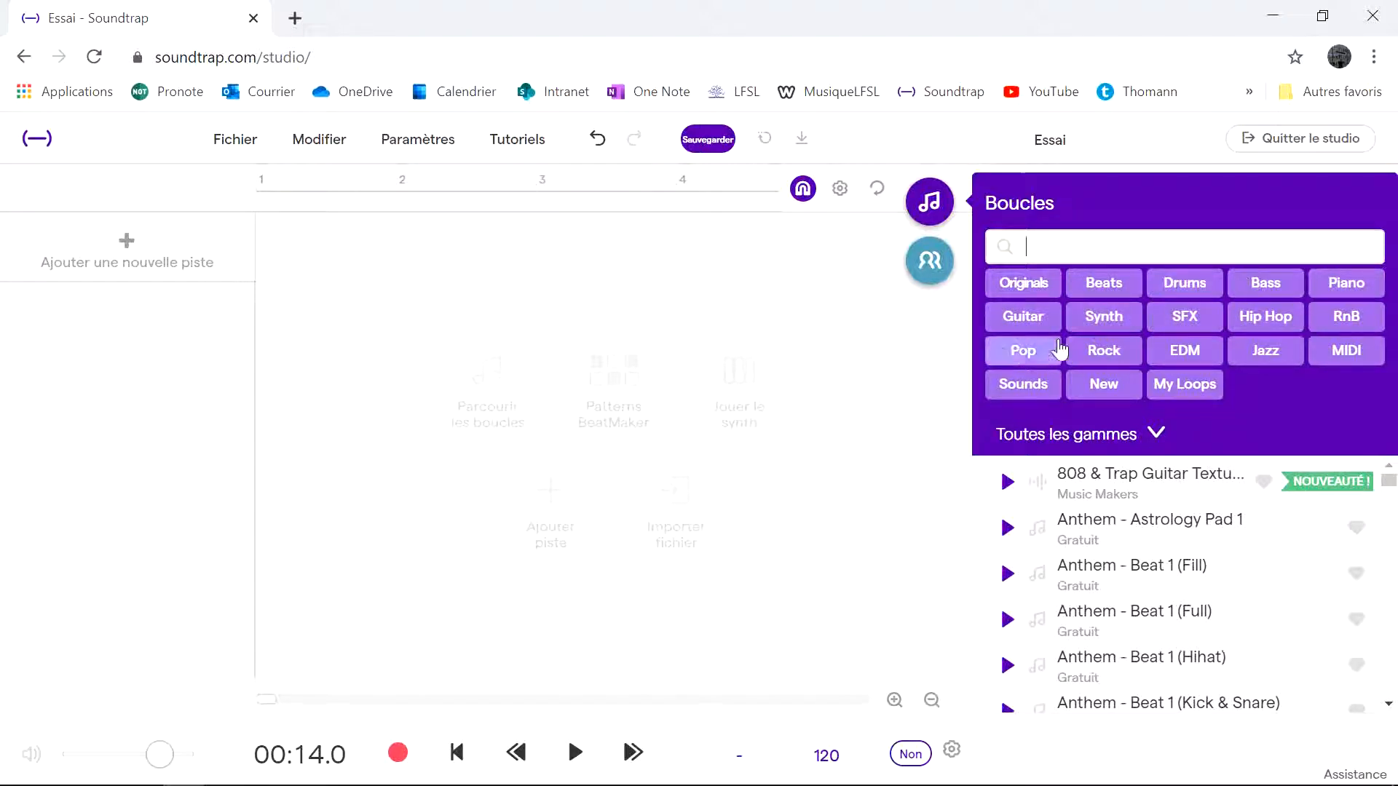
# Filter the loops by Drums and preview several Anthem and Brampton beats, then Drums - Frankly 2
pyautogui.click(1183, 284)
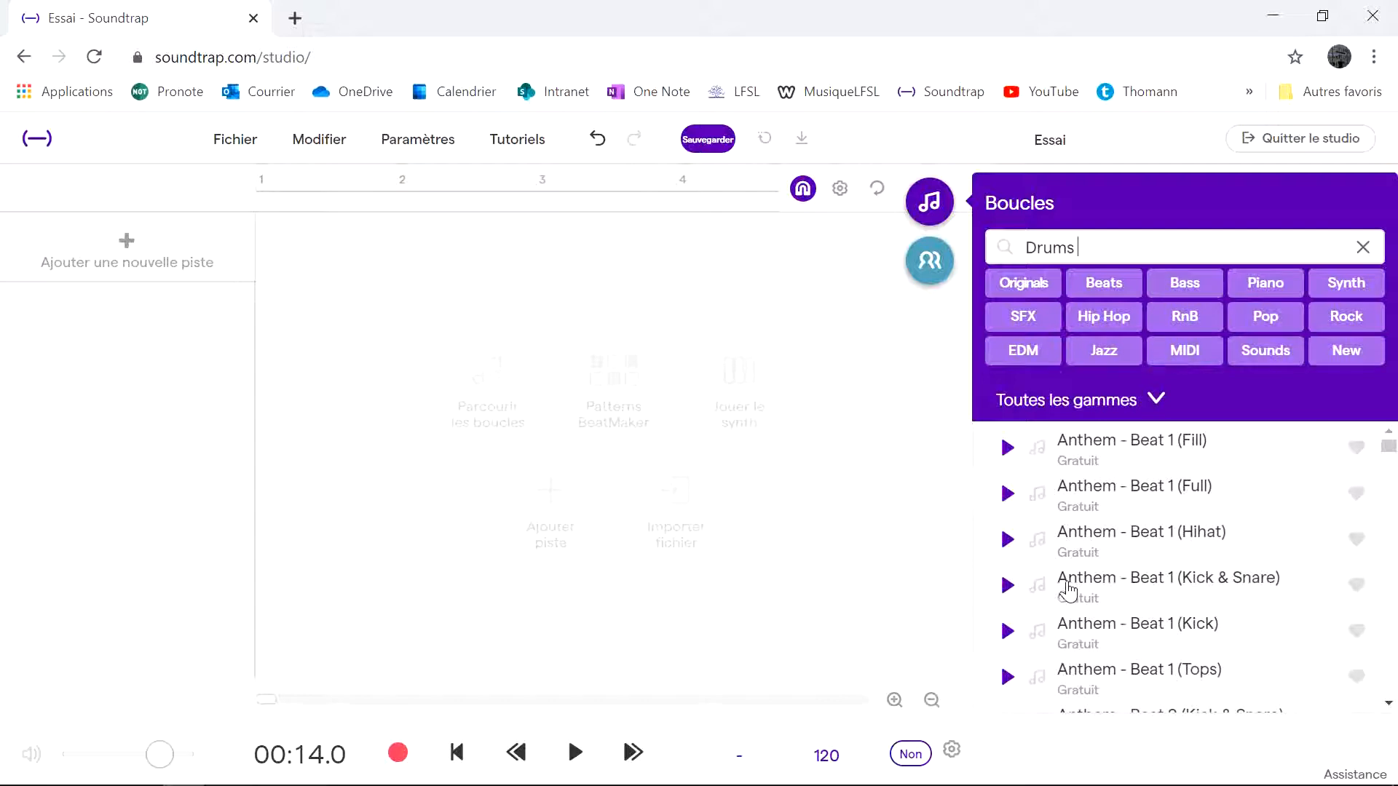
pyautogui.click(1007, 540)
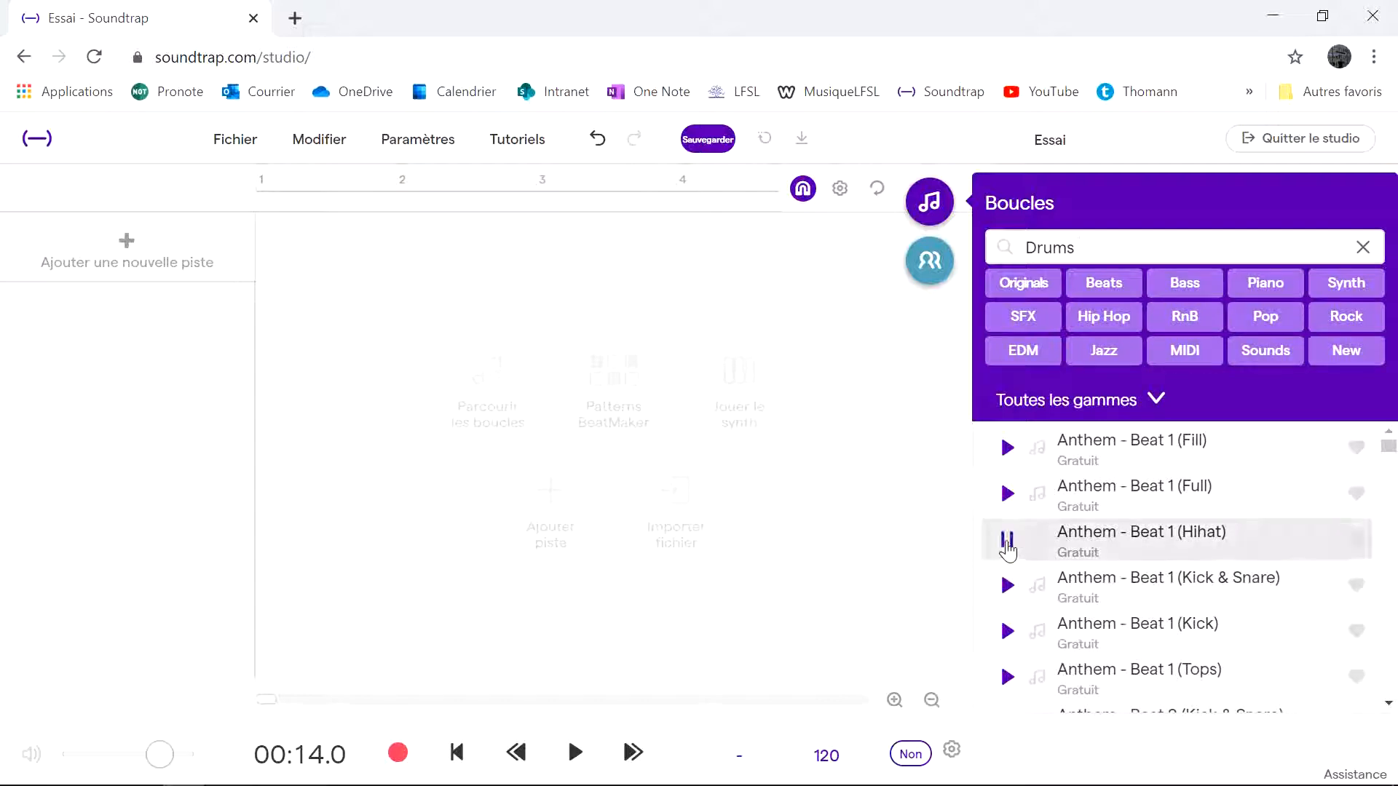
pyautogui.click(1008, 631)
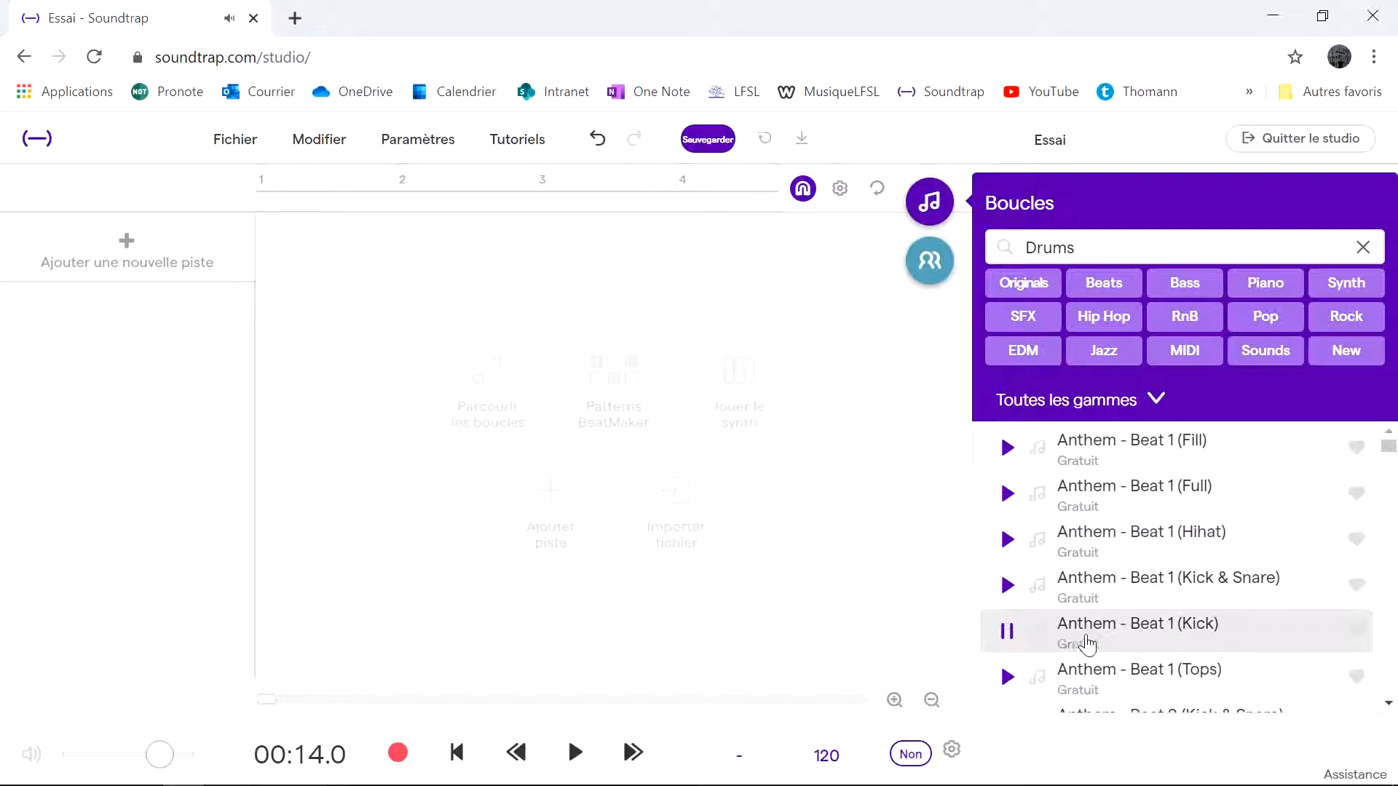
pyautogui.moveTo(1387, 449); pyautogui.dragTo(1387, 466)
pyautogui.click(1108, 573)
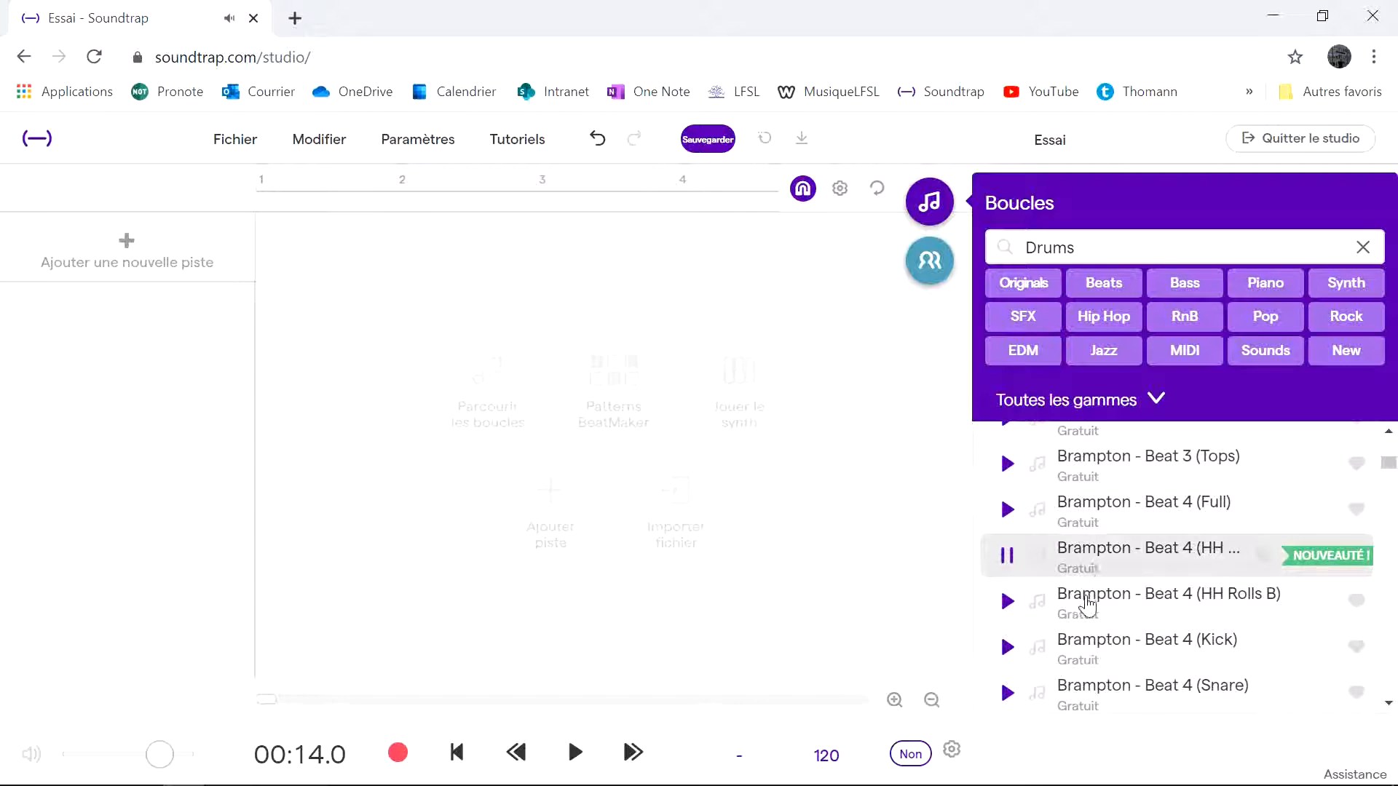
pyautogui.click(1087, 606)
pyautogui.click(1084, 659)
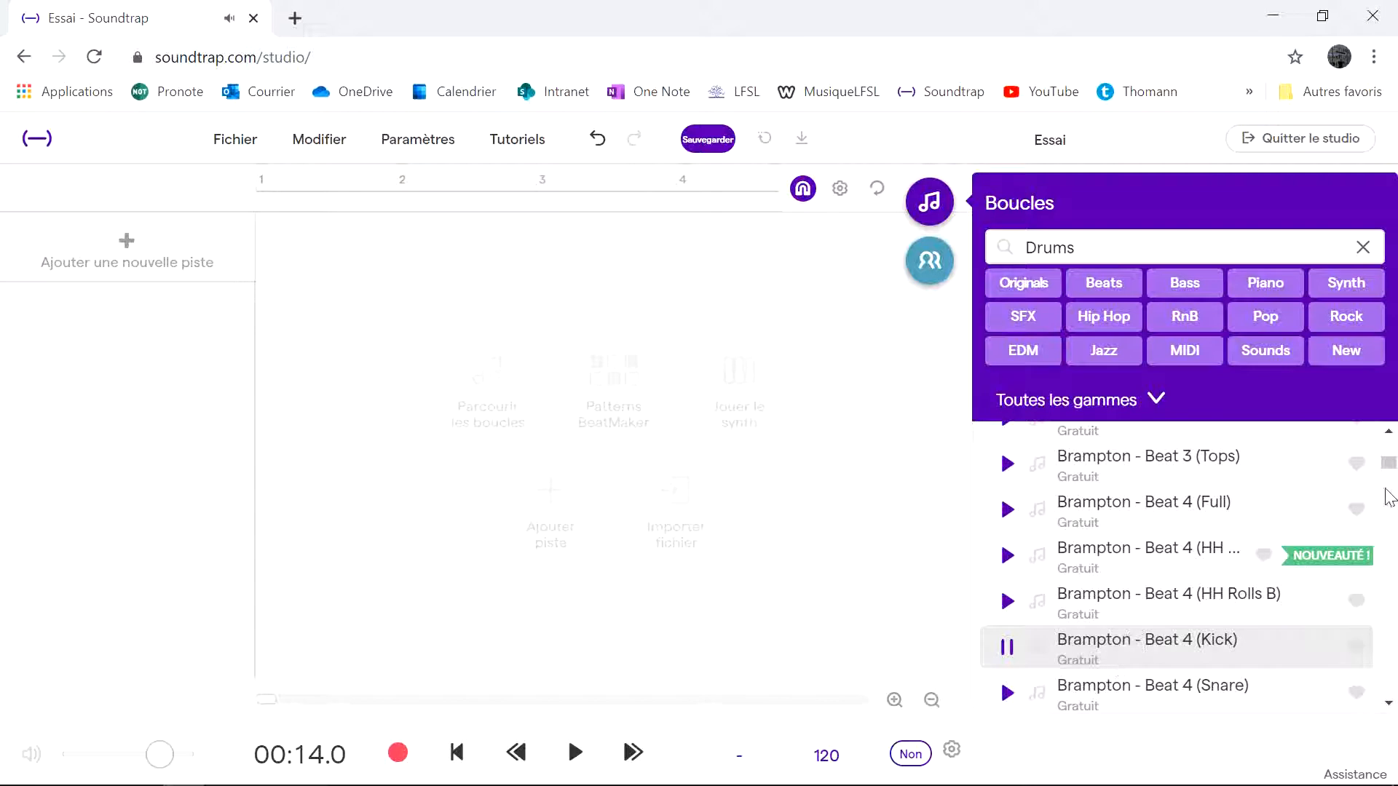
pyautogui.scroll(-10, 1392, 477)
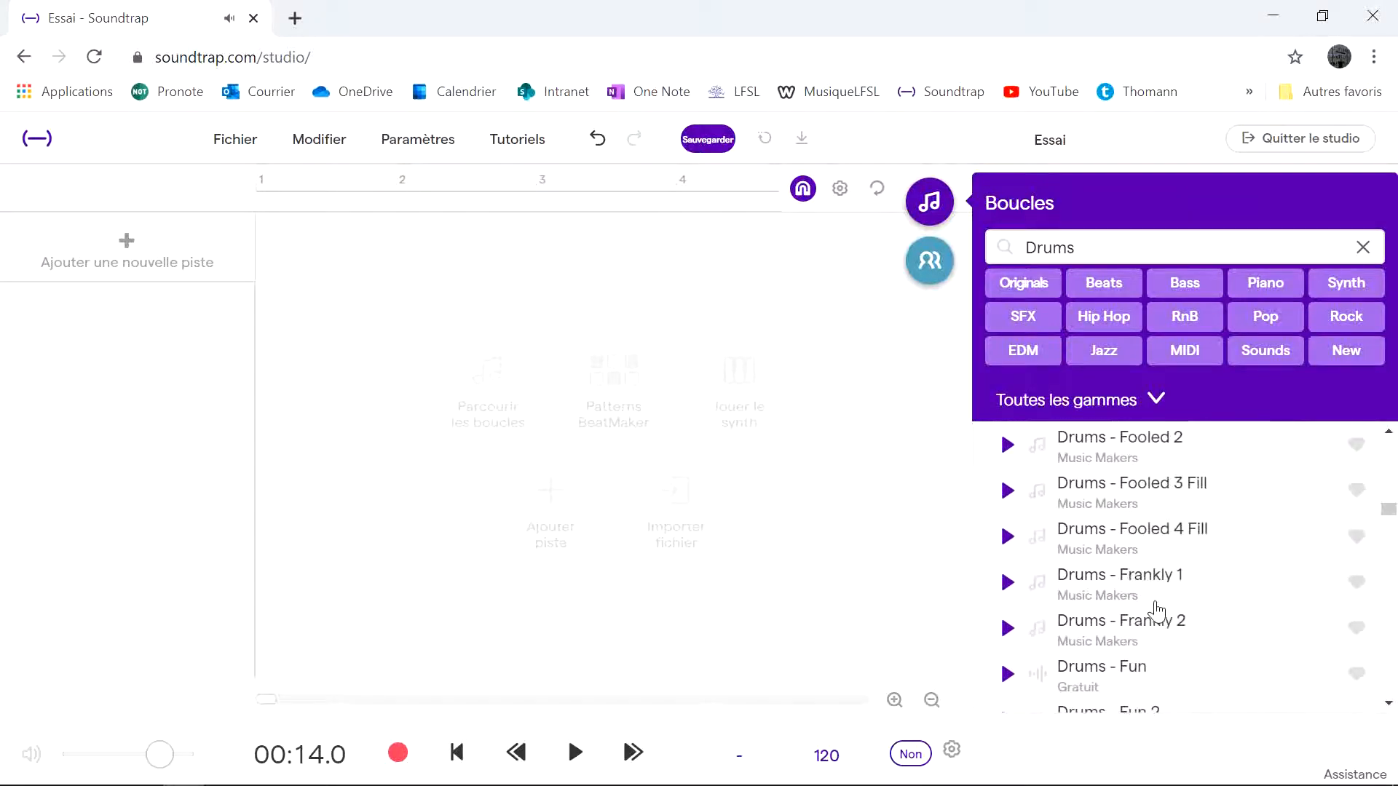
pyautogui.click(1153, 623)
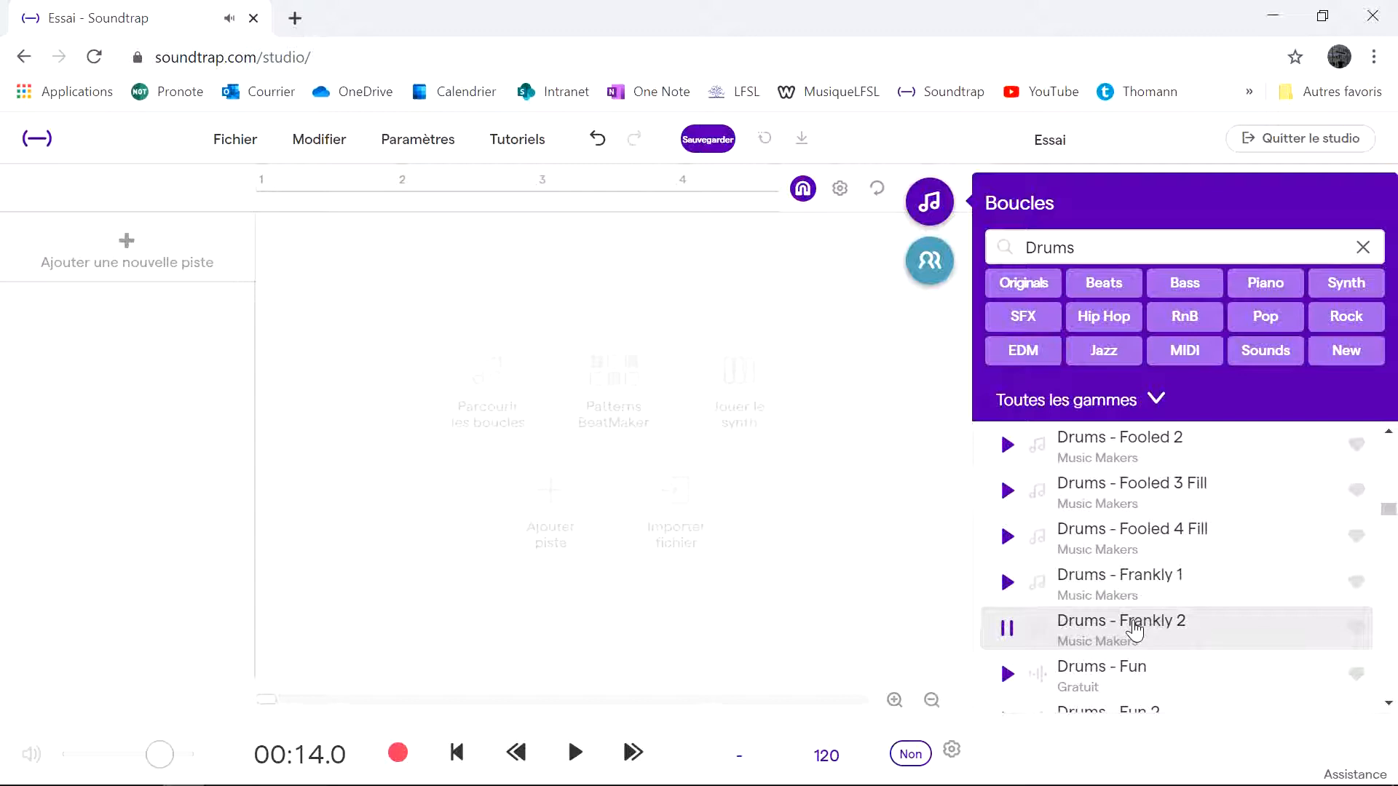
# Add the Drums - Frankly 2 loop to the empty timeline as a new track and stop playback
pyautogui.click(1010, 632)
pyautogui.moveTo(1117, 624); pyautogui.dragTo(371, 433)
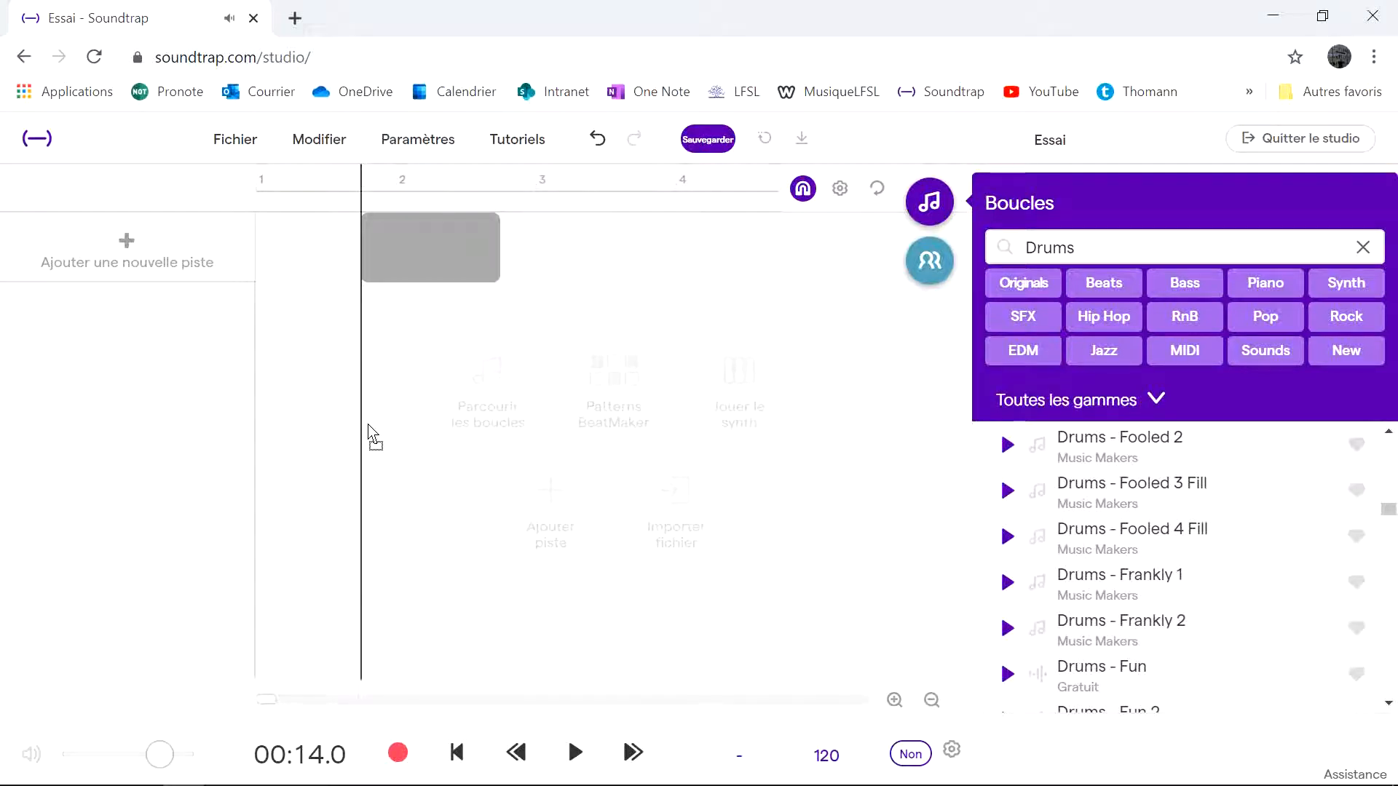
pyautogui.moveTo(361, 436); pyautogui.dragTo(360, 437)
pyautogui.press('space')
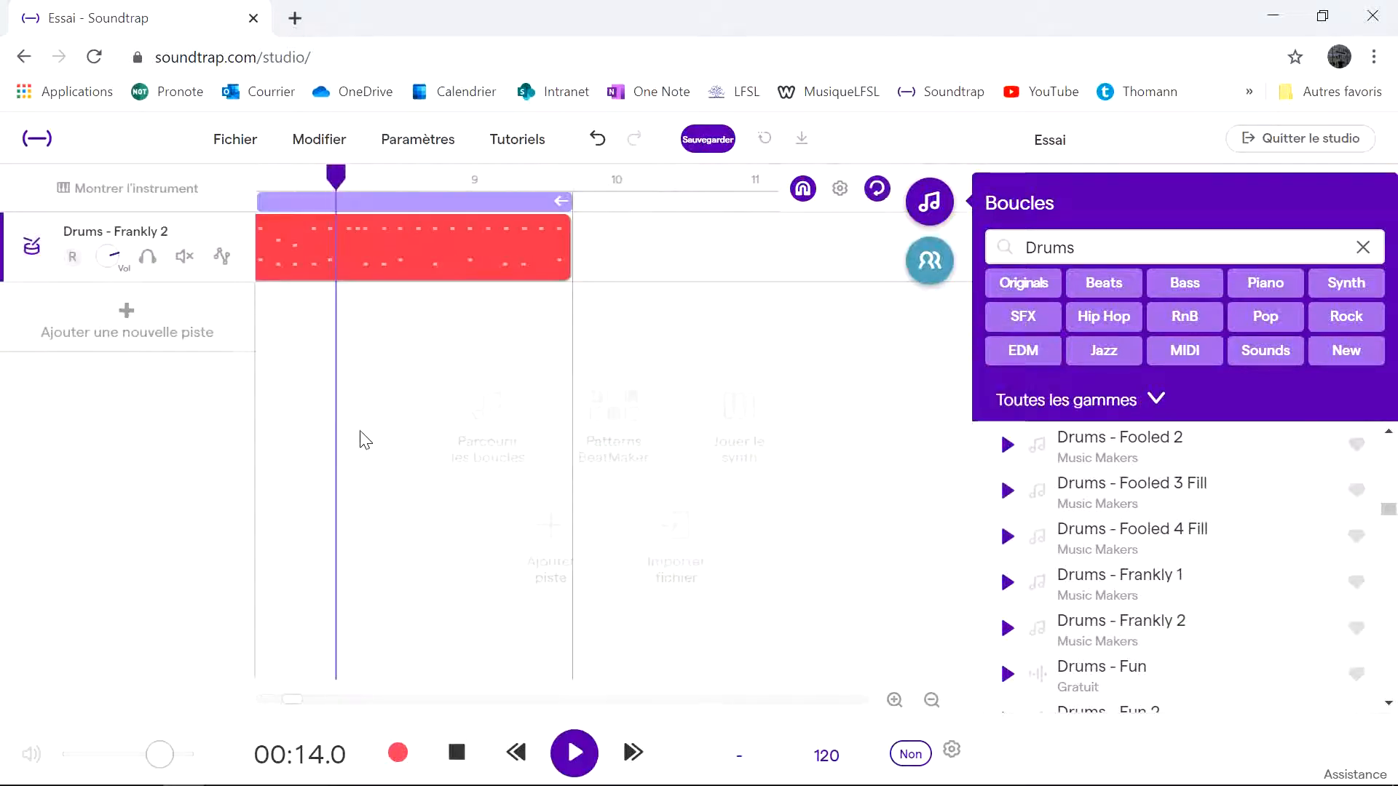
pyautogui.click(456, 752)
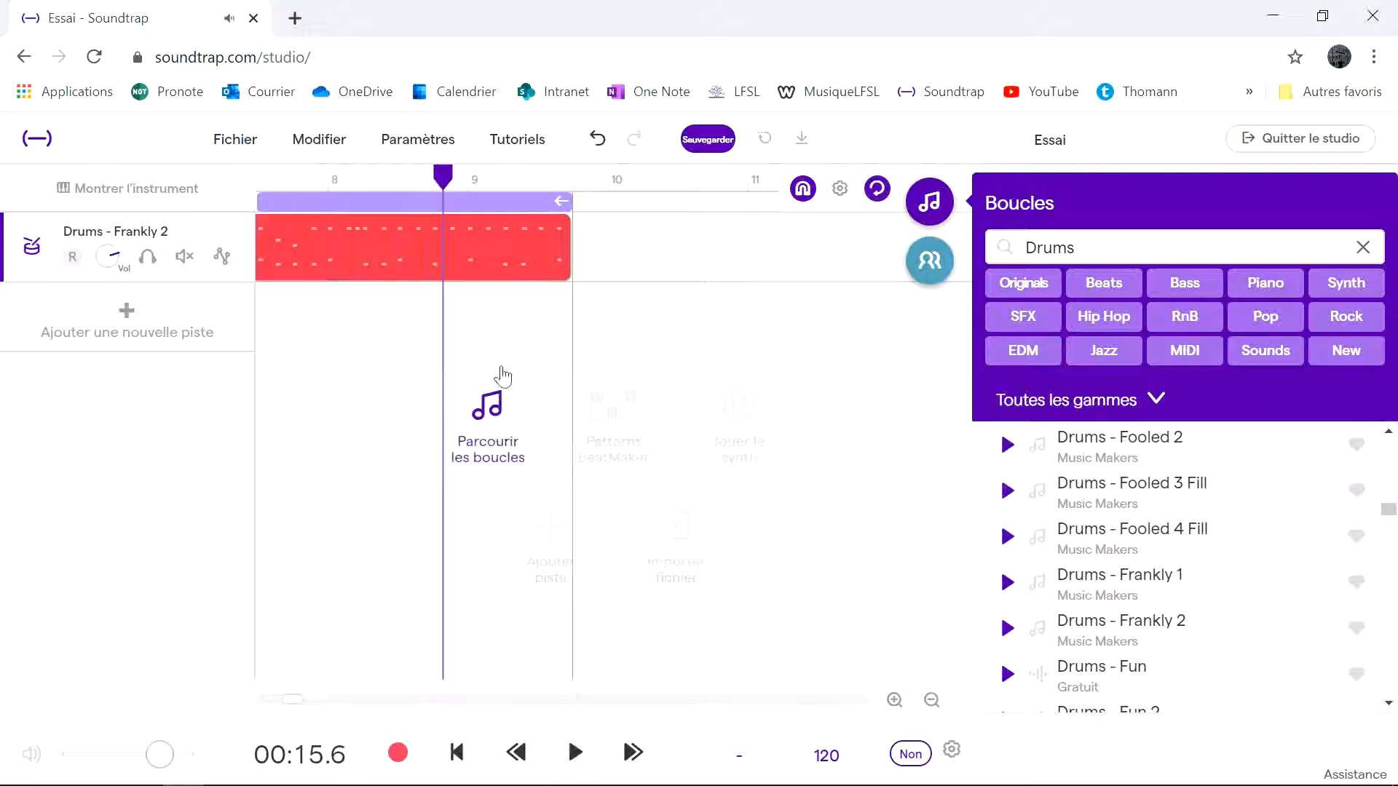
# Return the playhead to the start of the project at 00:00.0 and close the loop library
pyautogui.moveTo(456, 227)
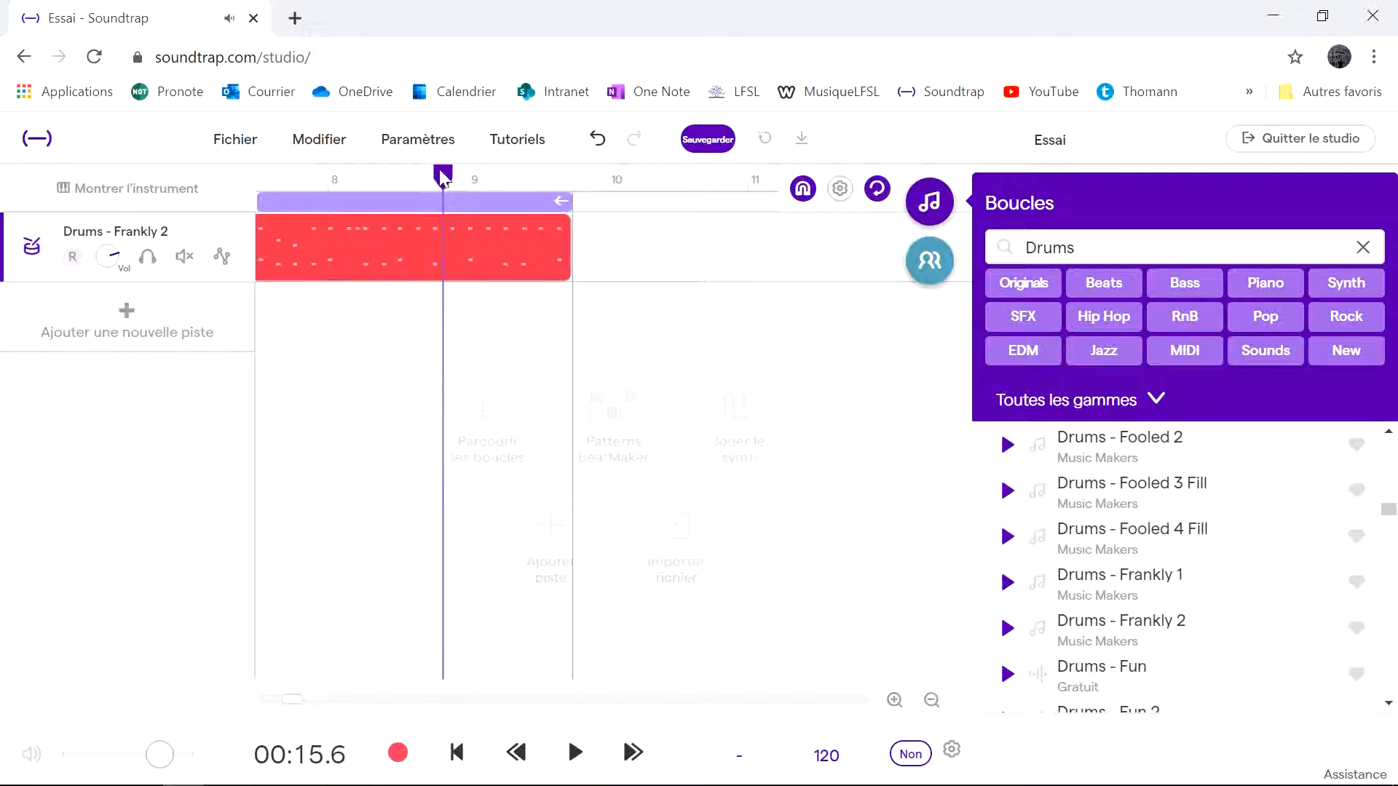
pyautogui.moveTo(442, 176); pyautogui.dragTo(186, 195)
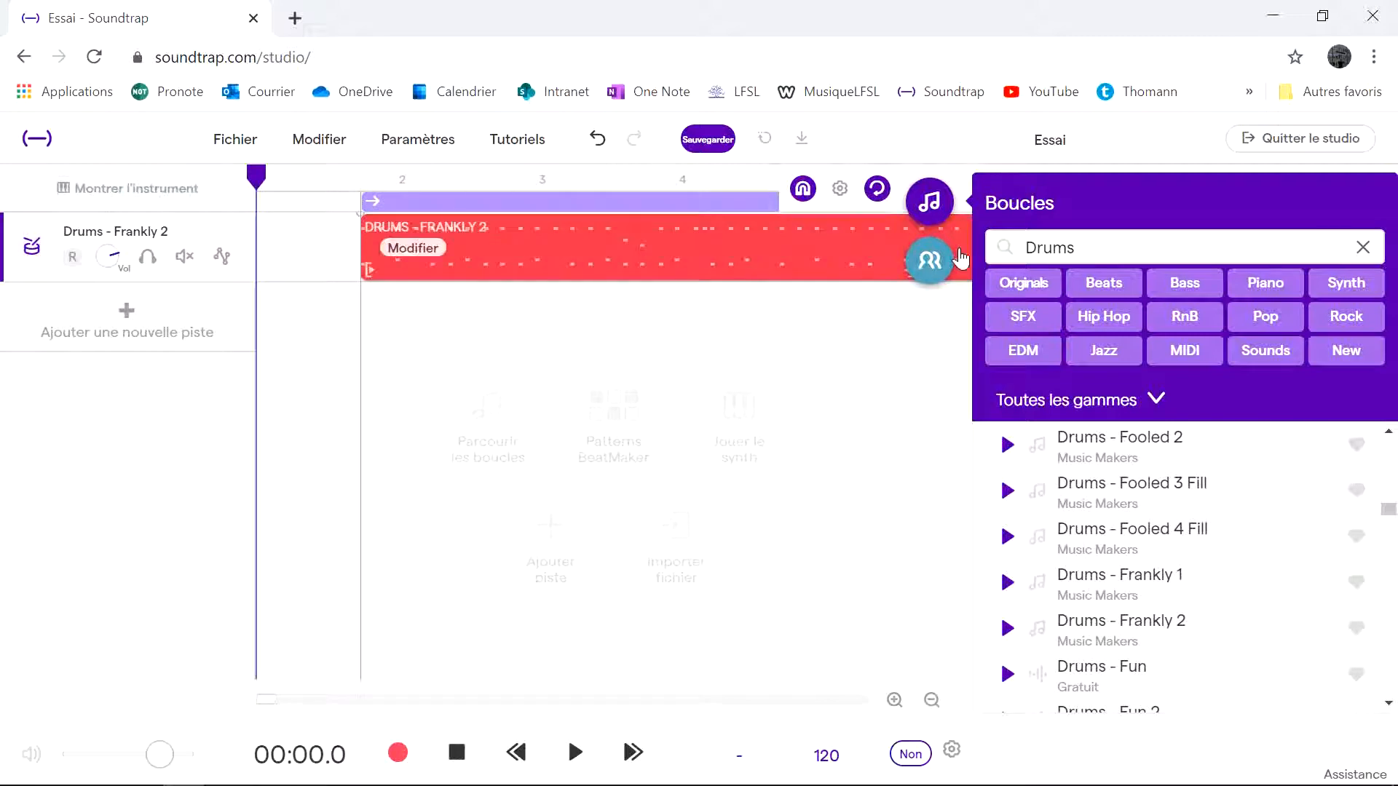
pyautogui.click(932, 206)
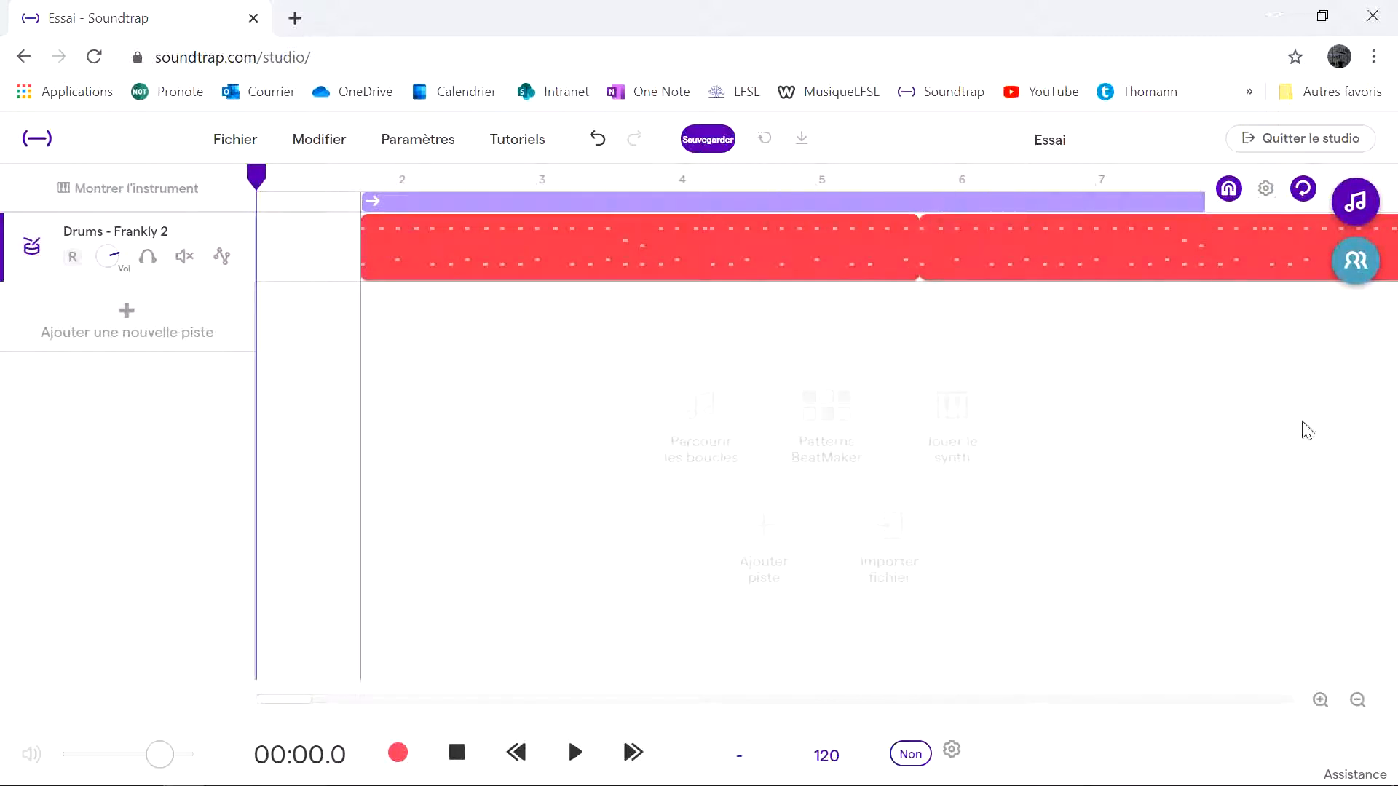
# Move the playhead into the drum clip at about 00:06.7
pyautogui.click(1358, 700)
pyautogui.click(1358, 701)
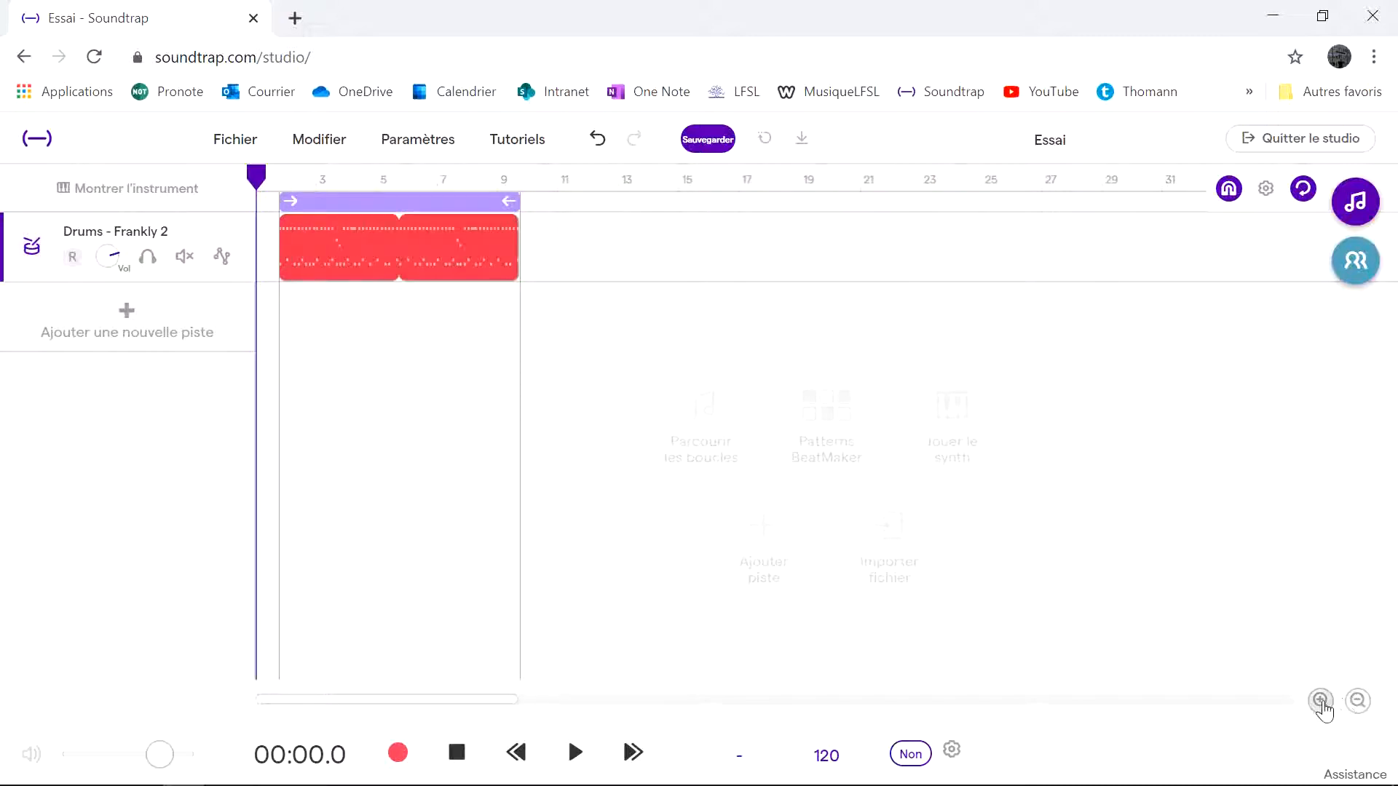
pyautogui.click(1320, 700)
pyautogui.click(1357, 700)
pyautogui.click(1358, 700)
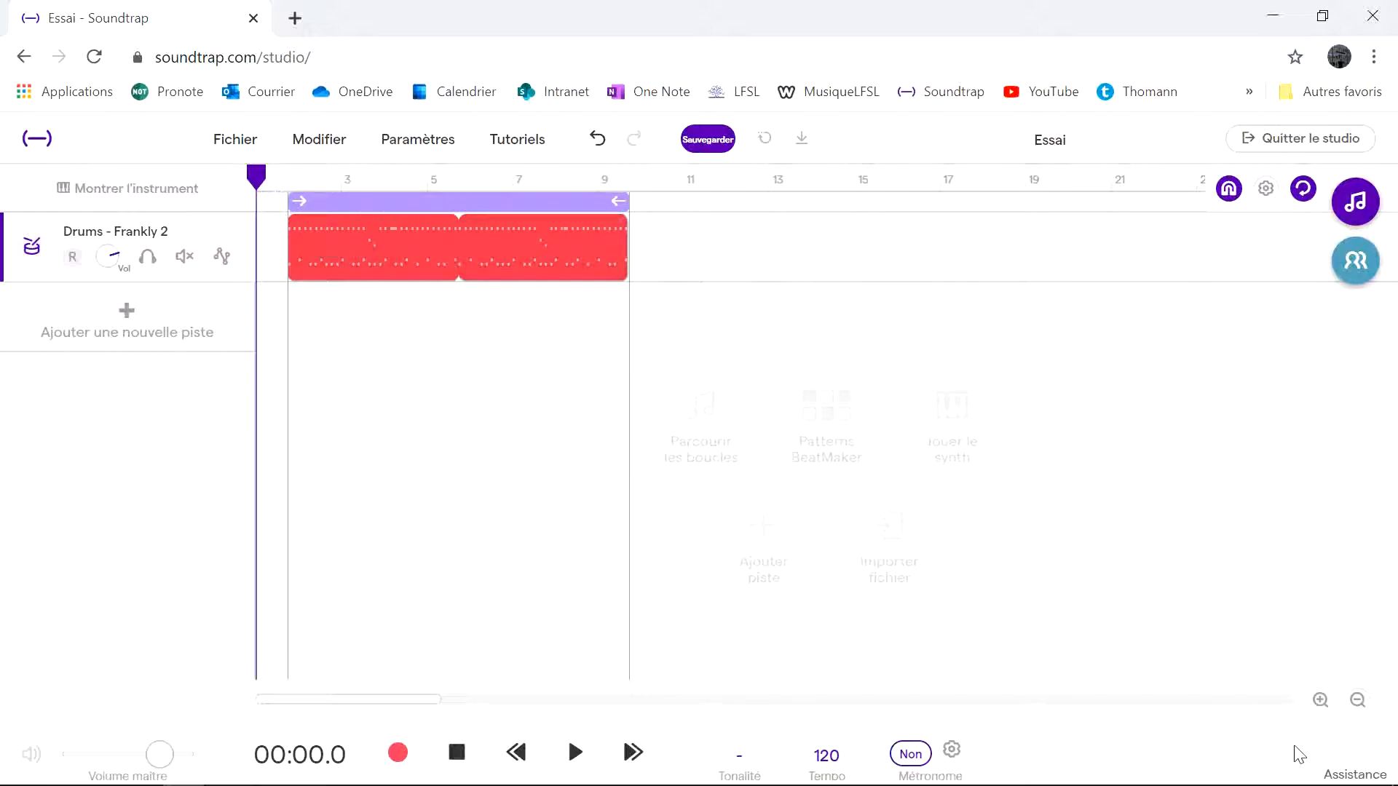
pyautogui.click(1320, 700)
pyautogui.click(1320, 701)
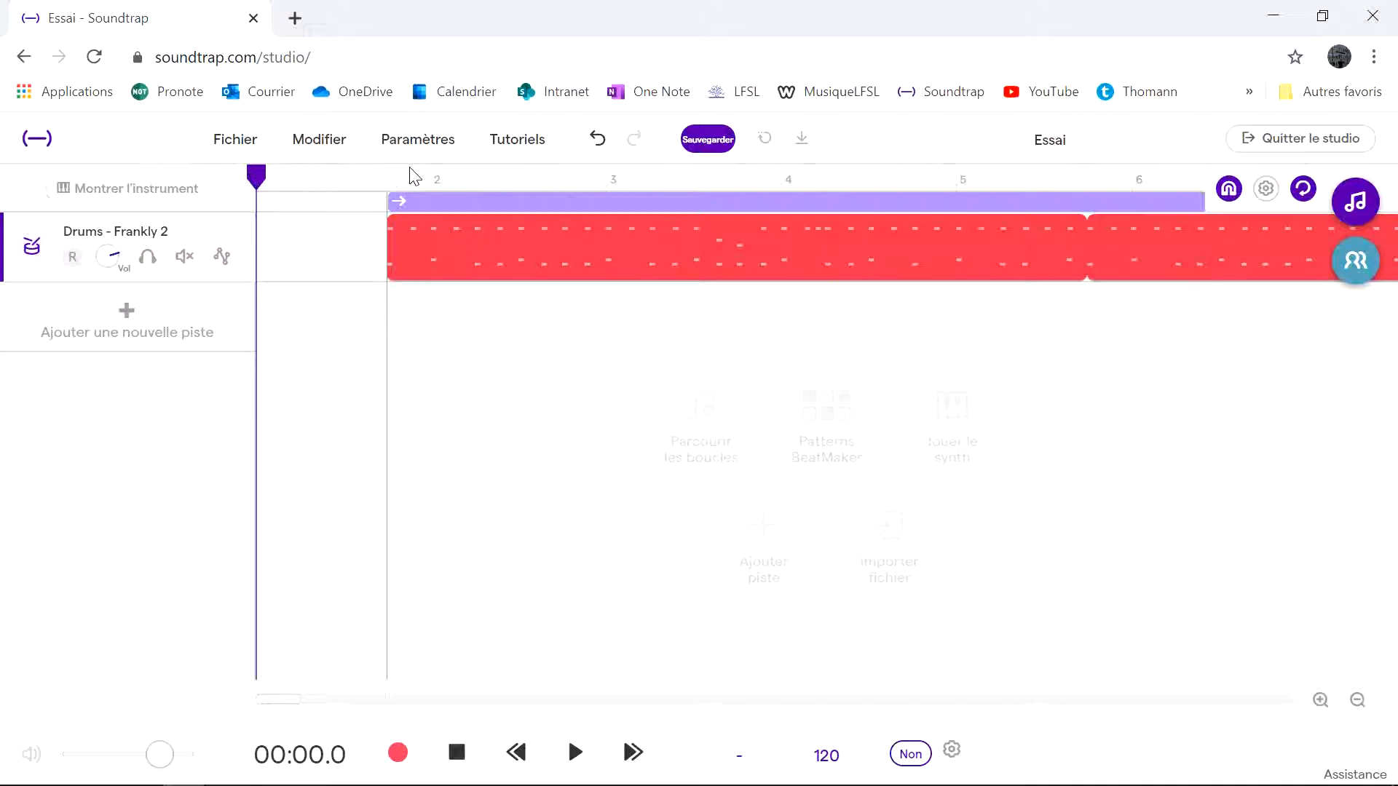
pyautogui.moveTo(259, 173); pyautogui.dragTo(844, 208)
# Shift the Drums - Frankly 2 clip and the cycle region so both start at bar 1
pyautogui.moveTo(432, 224)
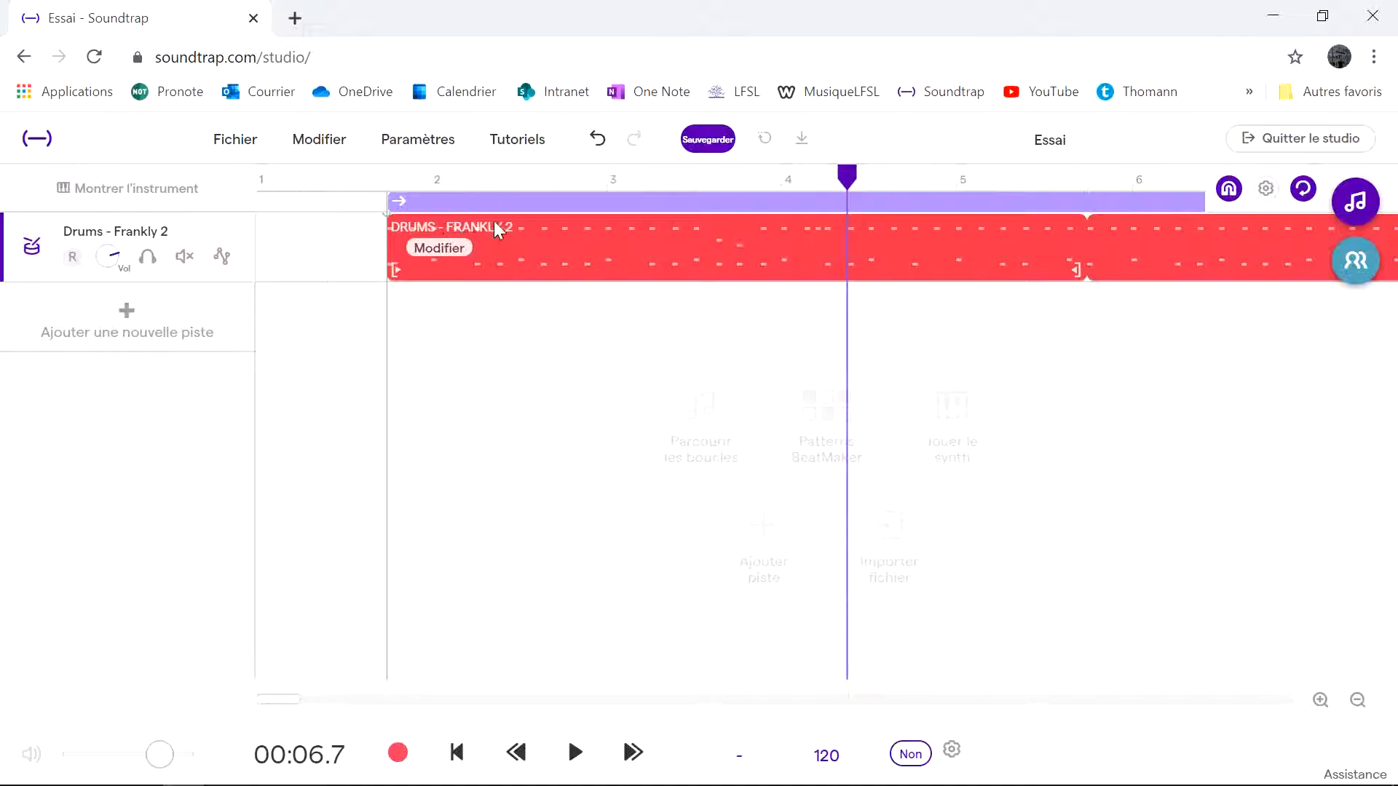
pyautogui.moveTo(575, 239); pyautogui.dragTo(393, 256)
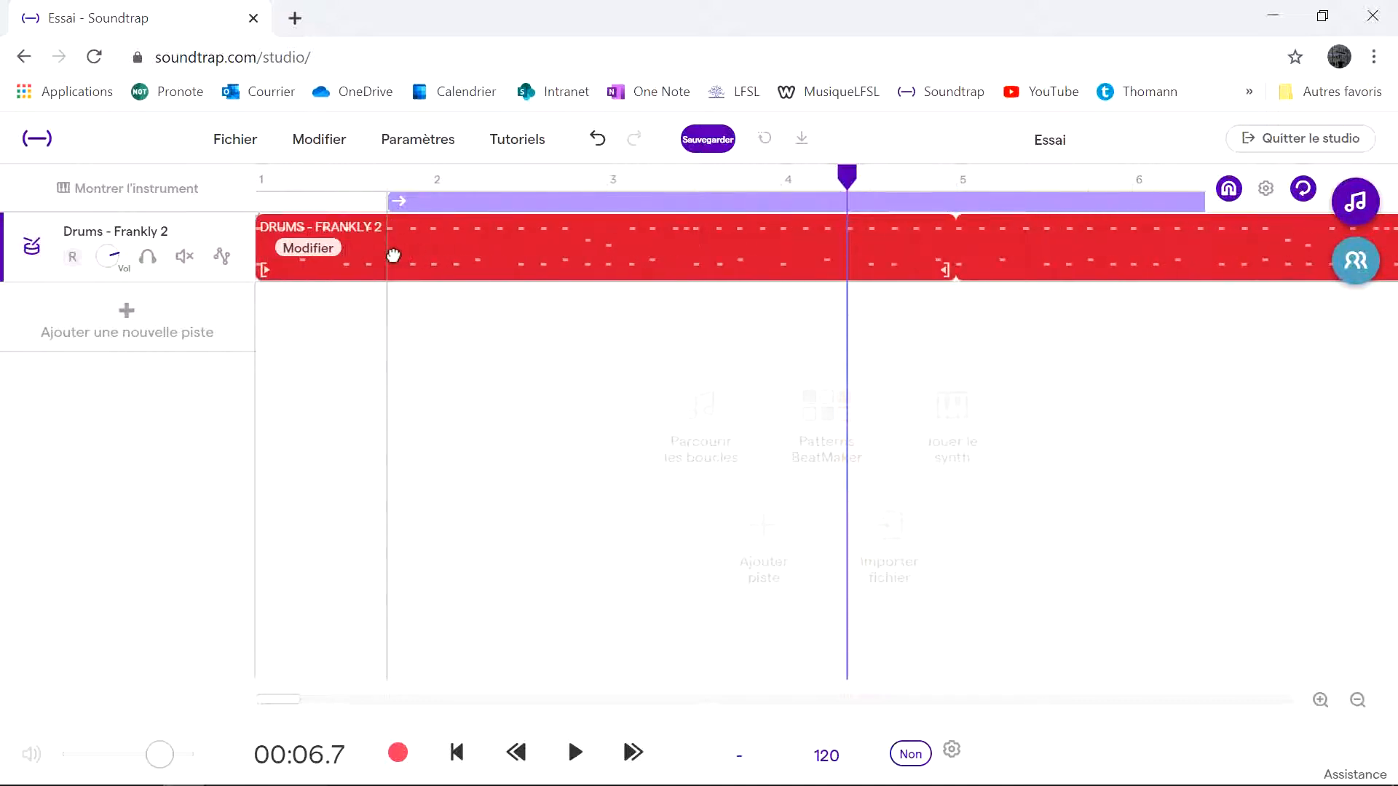
pyautogui.moveTo(455, 207); pyautogui.dragTo(309, 212)
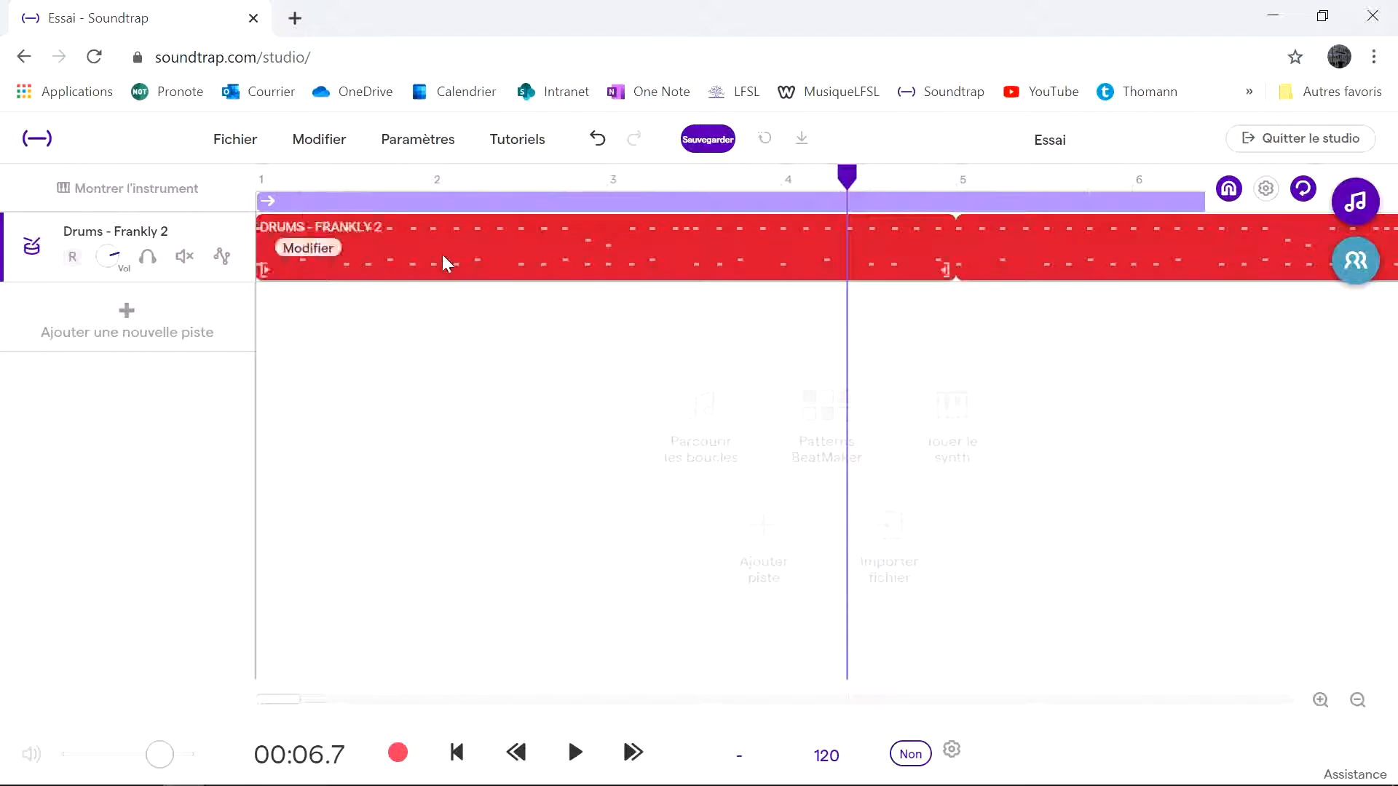
# Shorten the cycle region to bar 1 only and play it from the start of the project
pyautogui.click(1356, 700)
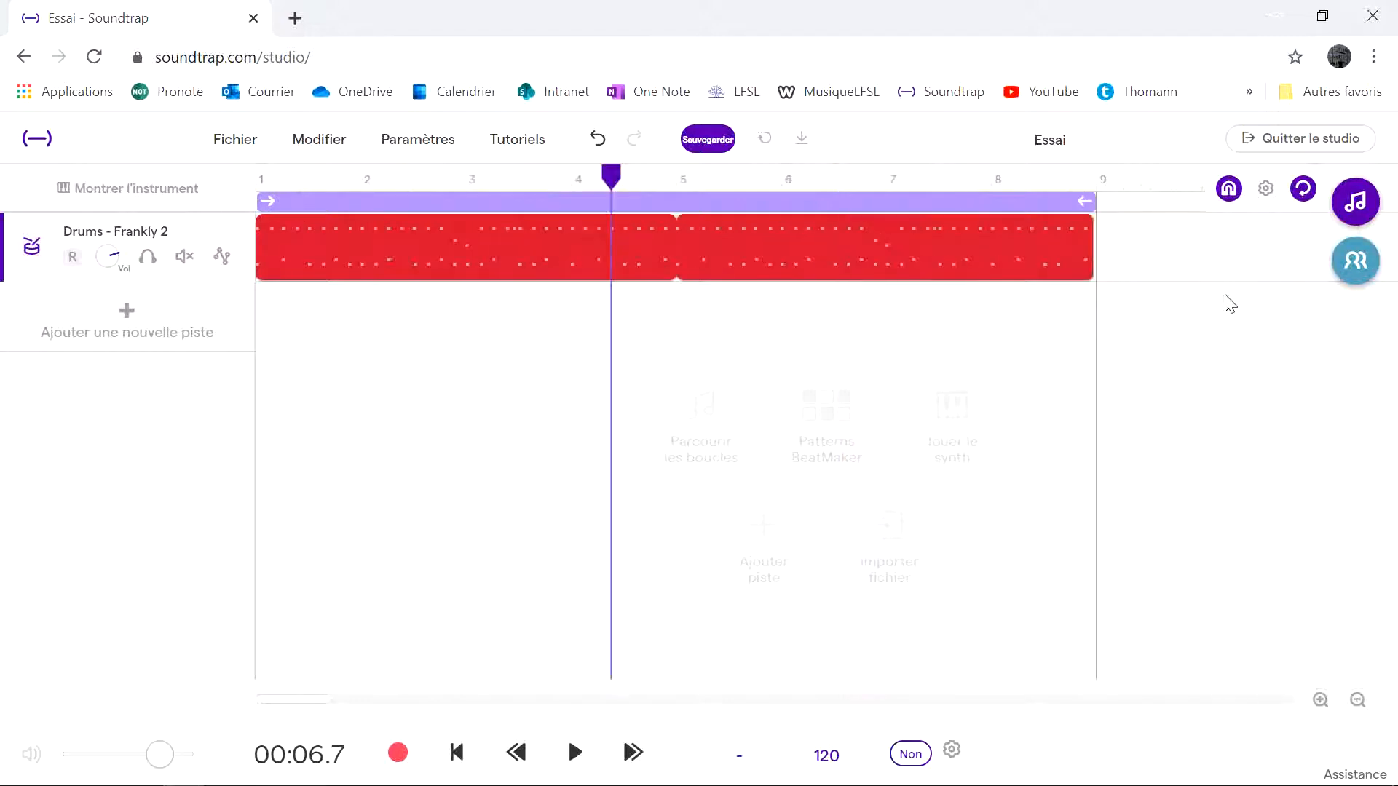
pyautogui.moveTo(1084, 198); pyautogui.dragTo(323, 249)
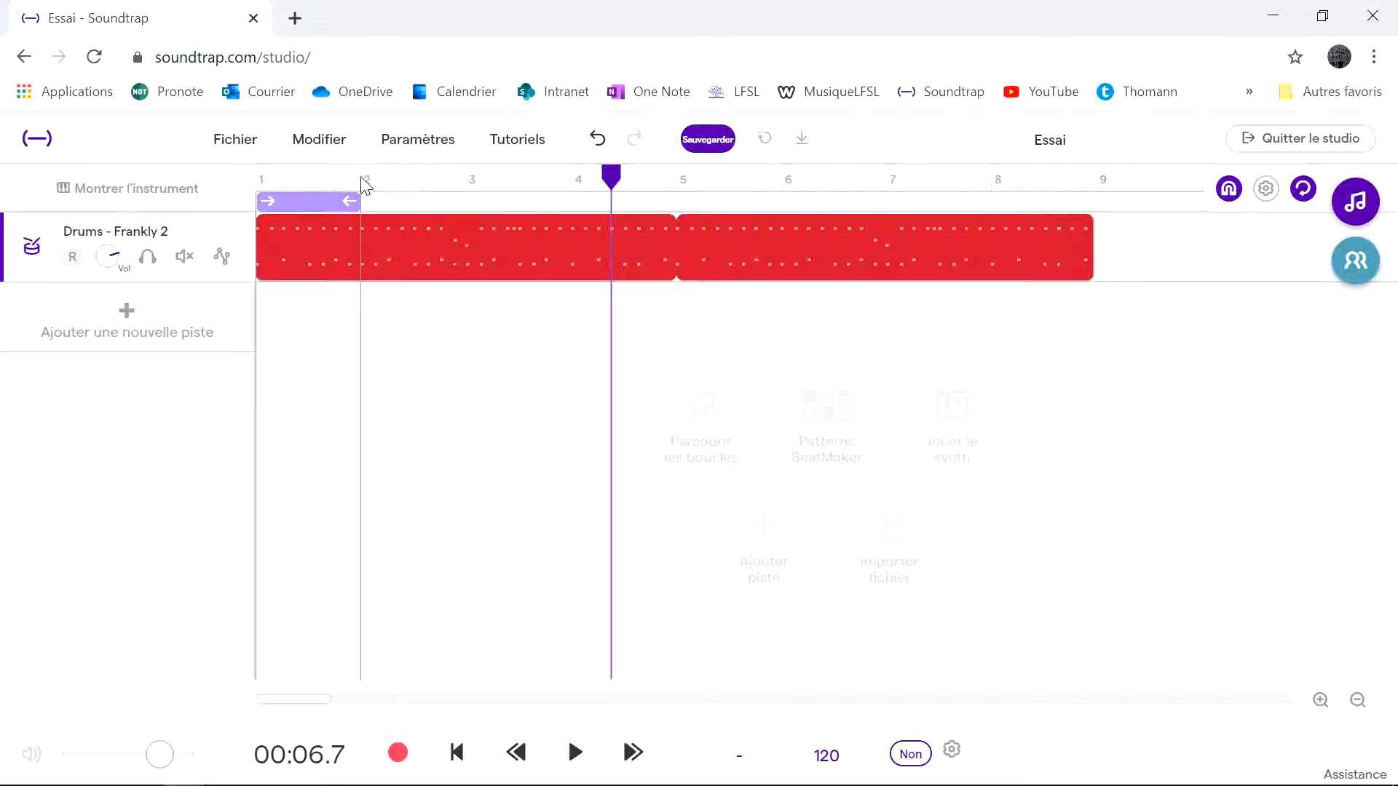
pyautogui.moveTo(615, 182); pyautogui.dragTo(256, 191)
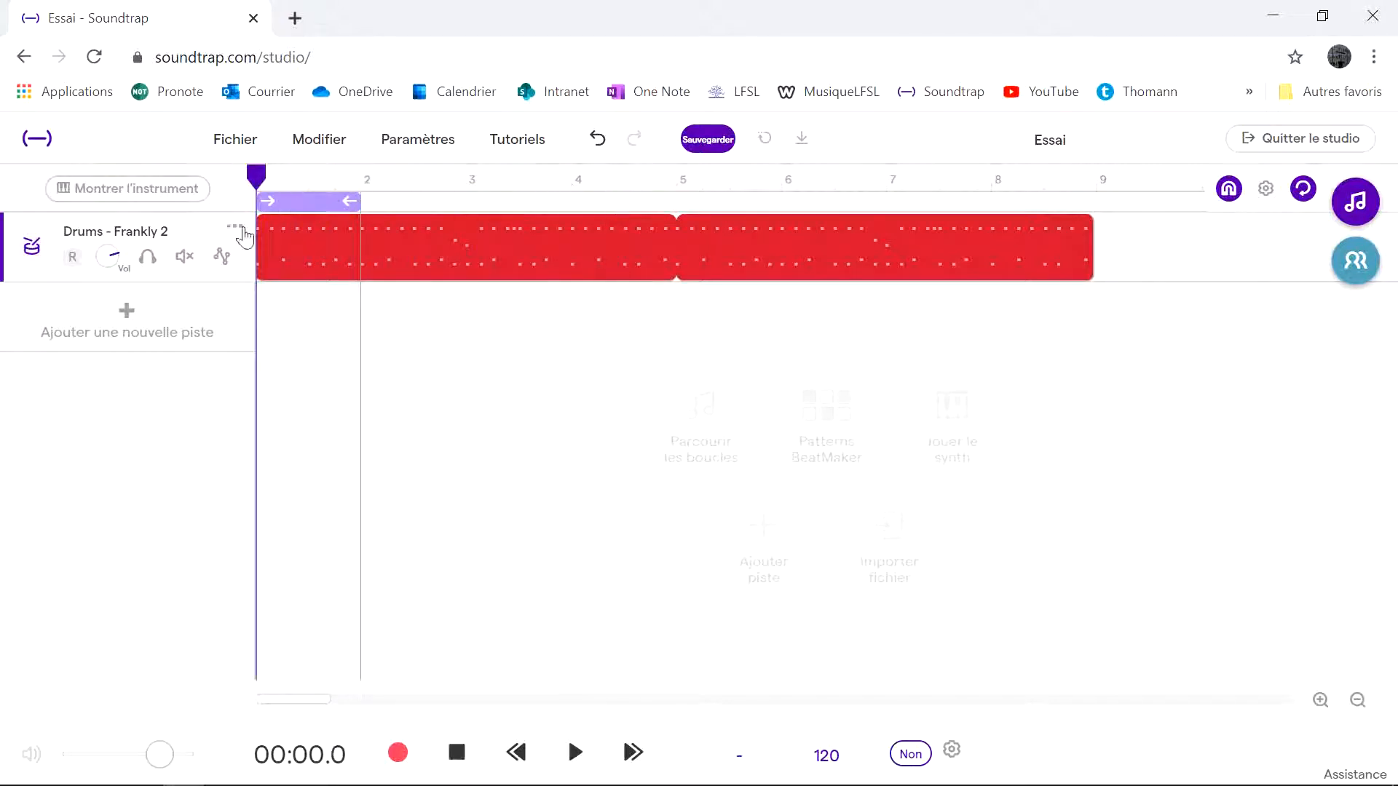
pyautogui.click(575, 754)
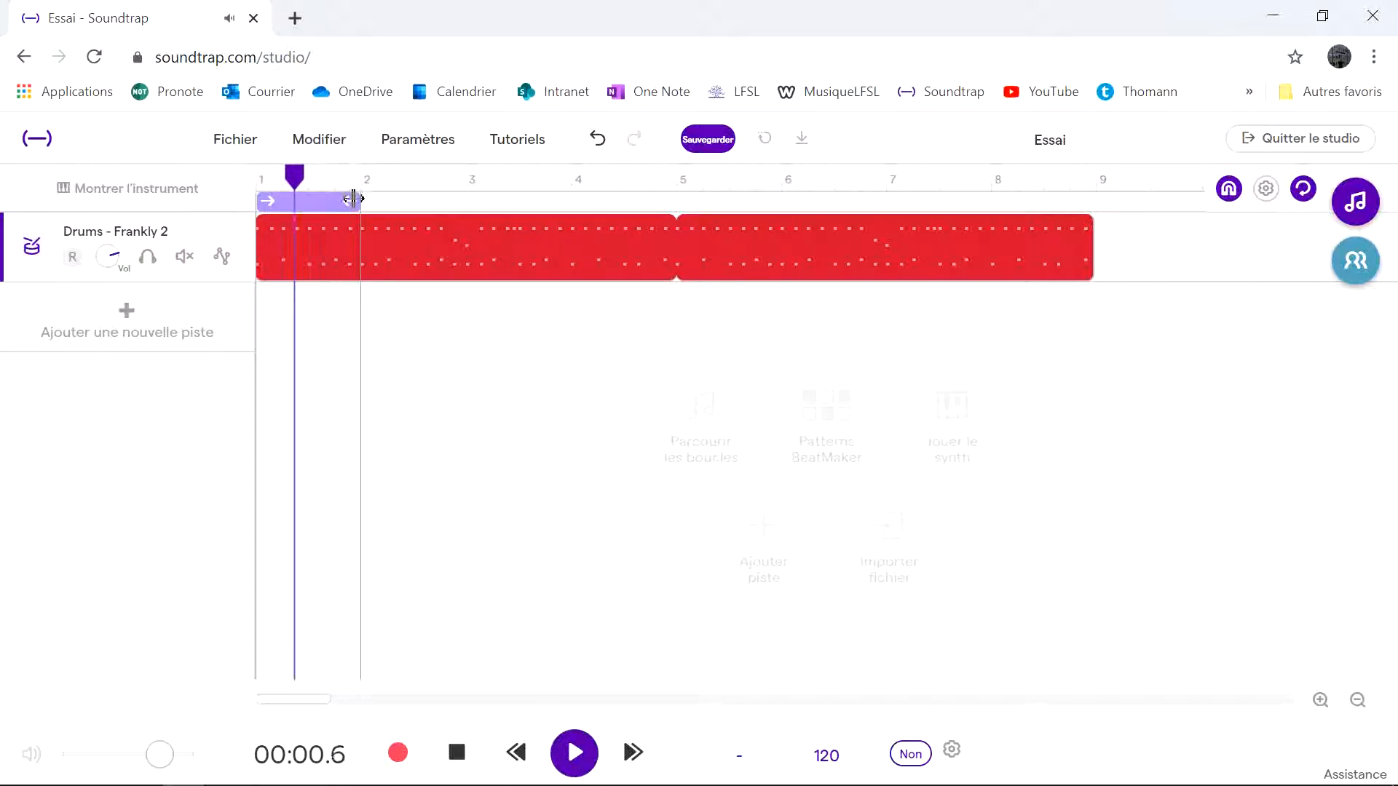
# Extend the cycle region to the end of the first drum loop pass near bar 5 and stop playback
pyautogui.moveTo(355, 199); pyautogui.dragTo(677, 200)
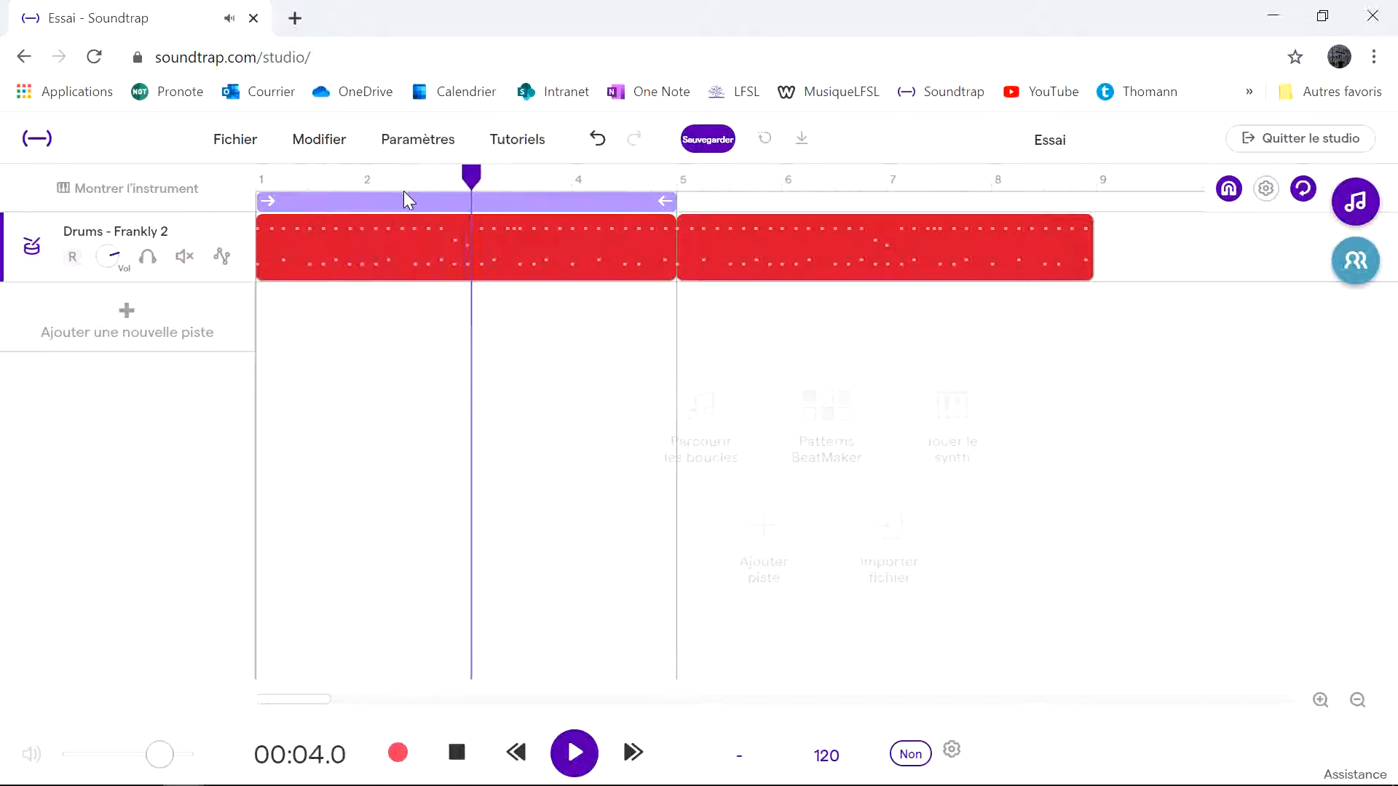
pyautogui.click(459, 754)
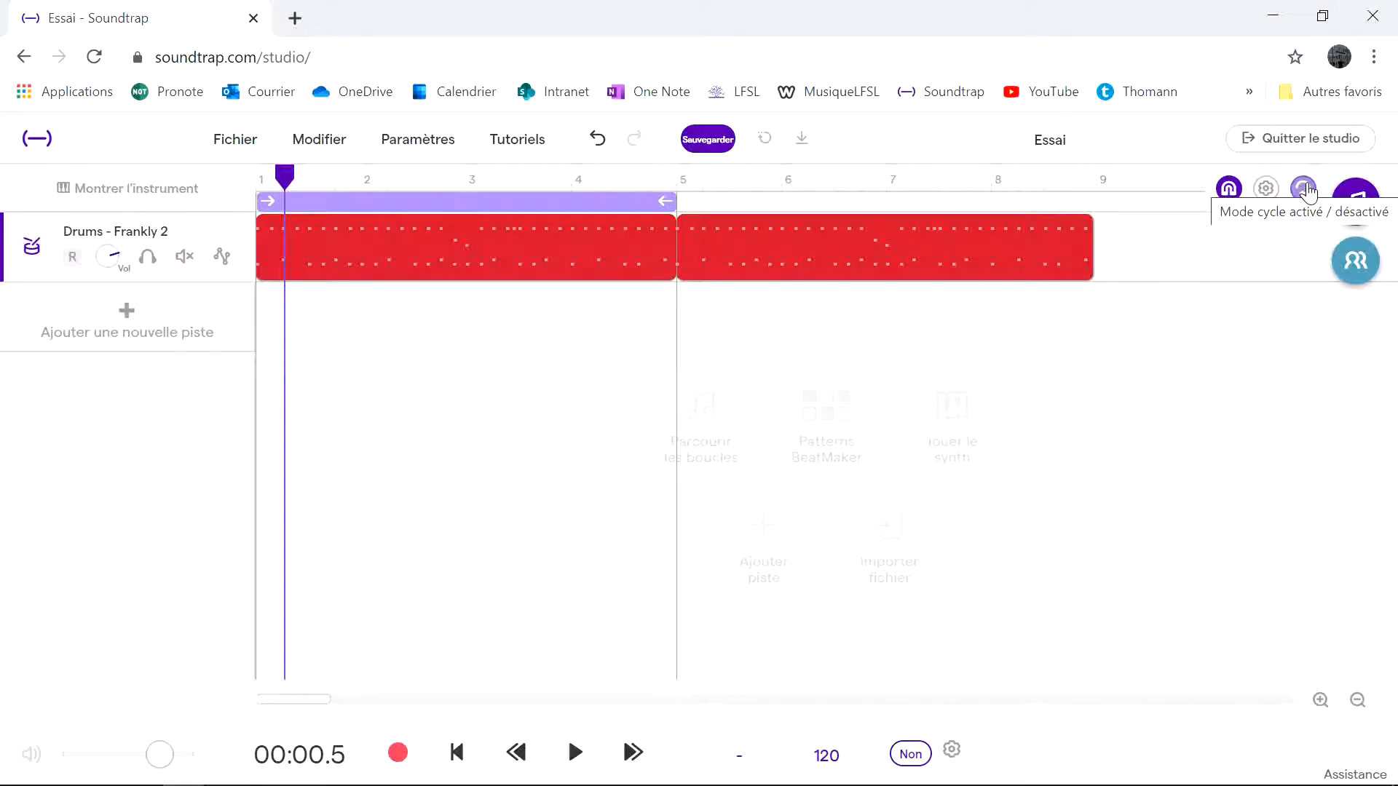
# Try switching cycle mode on and off for the region, leaving it turned off
pyautogui.click(1305, 189)
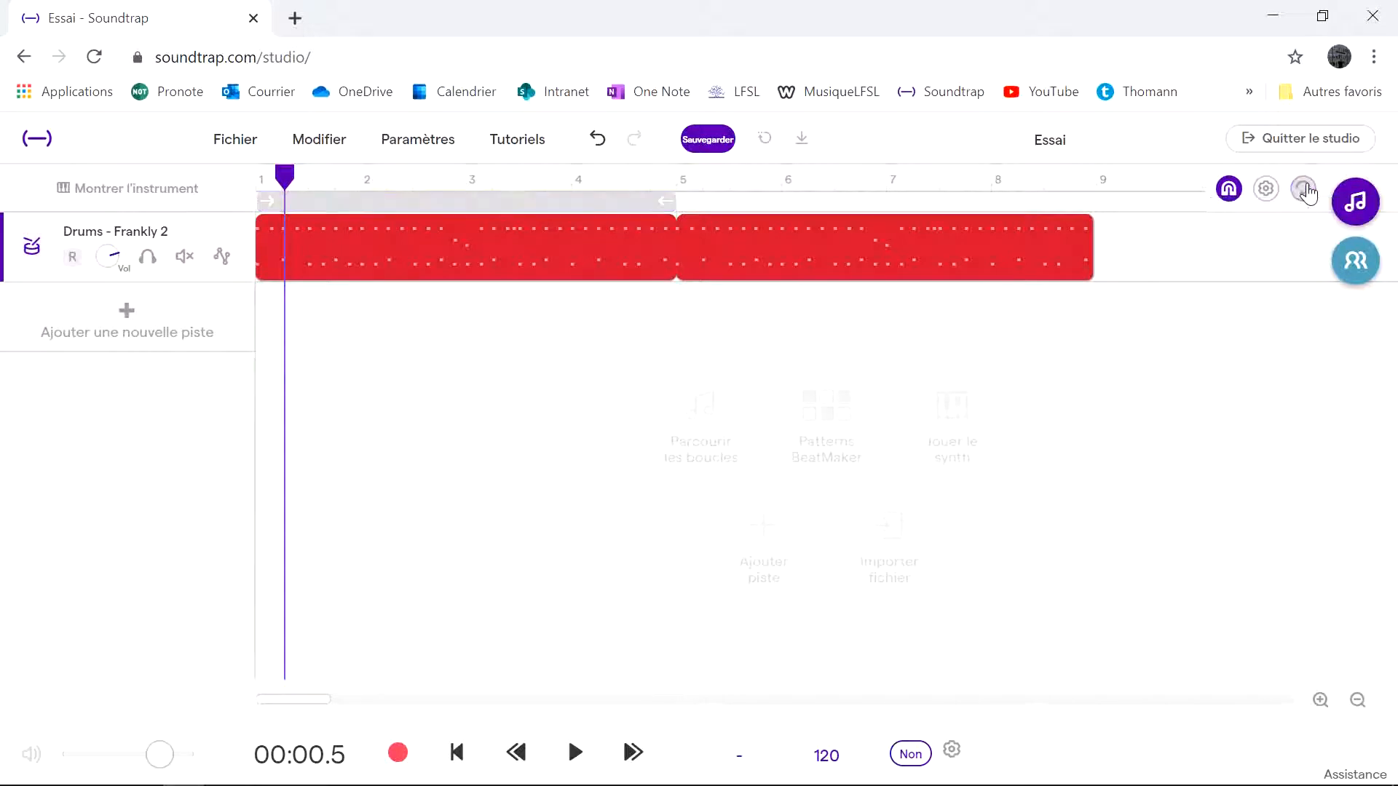
pyautogui.click(603, 200)
pyautogui.click(602, 198)
pyautogui.click(603, 198)
pyautogui.doubleClick(603, 198)
pyautogui.click(602, 198)
pyautogui.click(1301, 192)
pyautogui.click(1300, 194)
pyautogui.click(1300, 195)
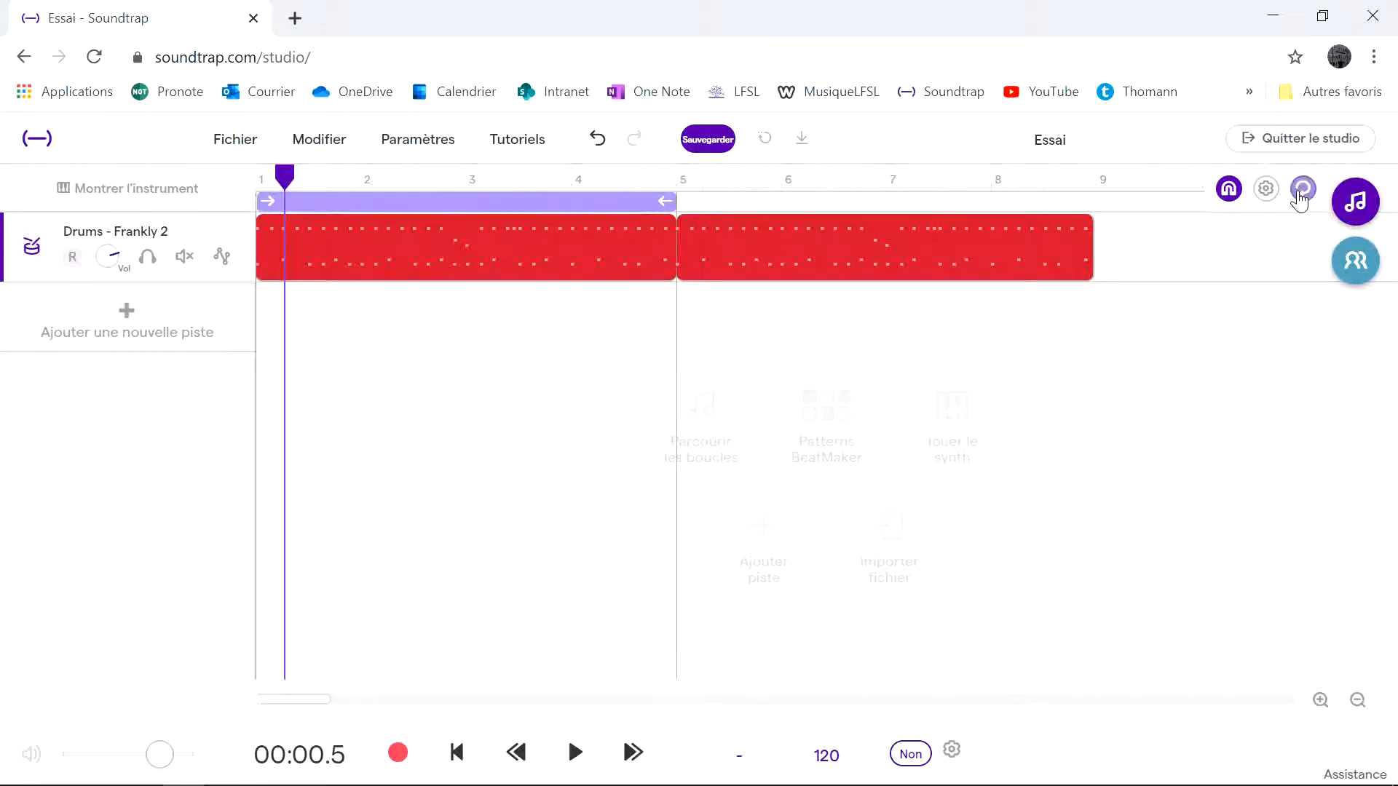
pyautogui.click(1300, 194)
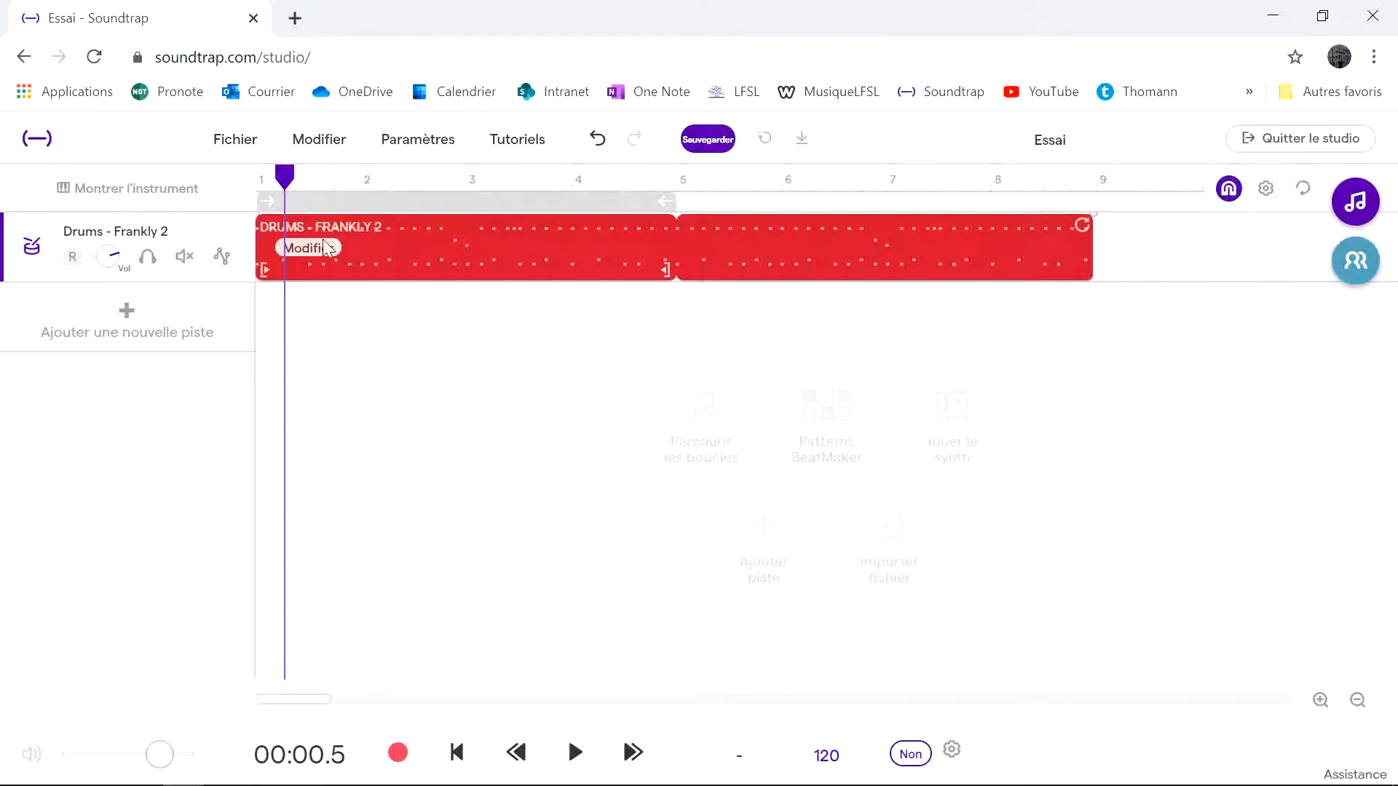
# Move the Drums - Frankly 2 clip to bar 2 and bring it back to bar 1
pyautogui.moveTo(413, 247)
pyautogui.moveTo(412, 246); pyautogui.dragTo(522, 261)
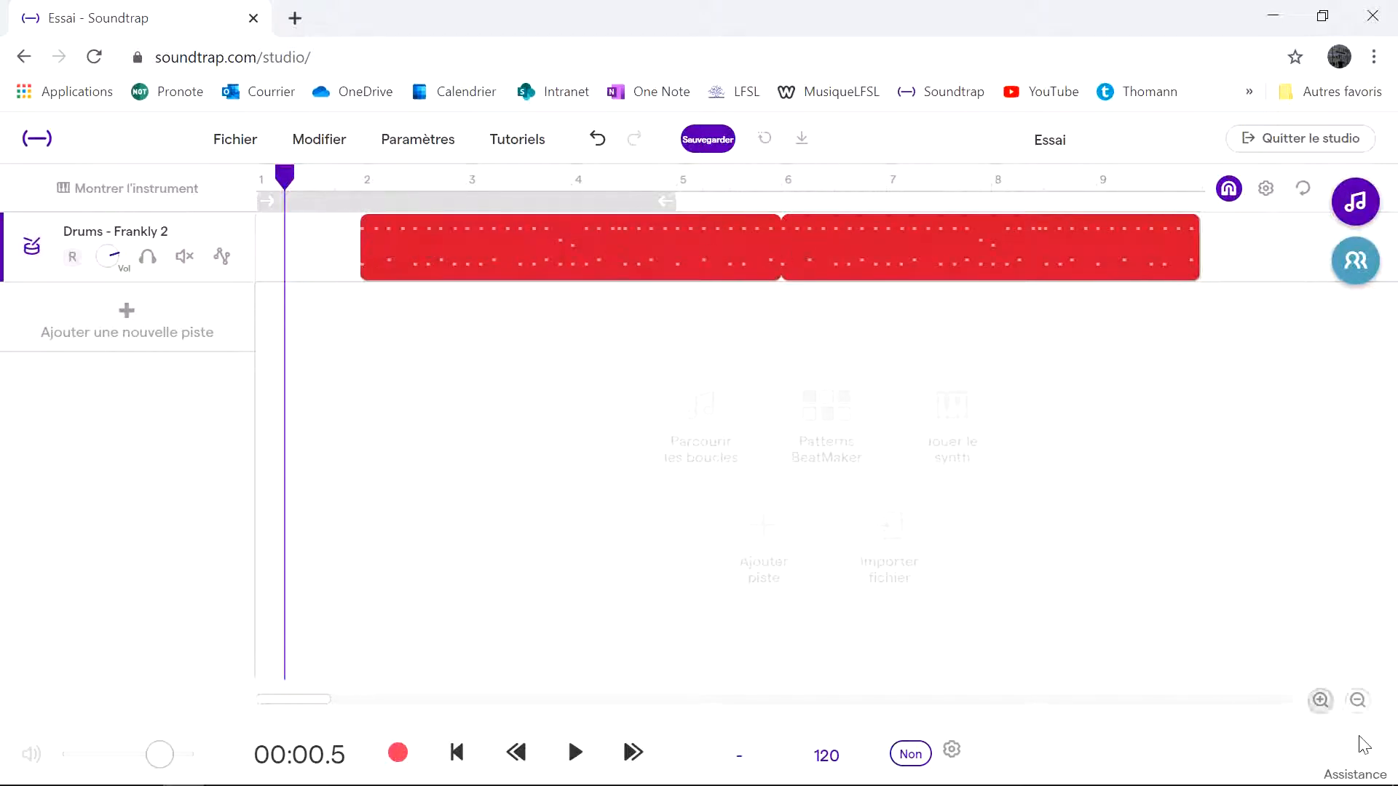
pyautogui.click(1321, 707)
pyautogui.click(1321, 707)
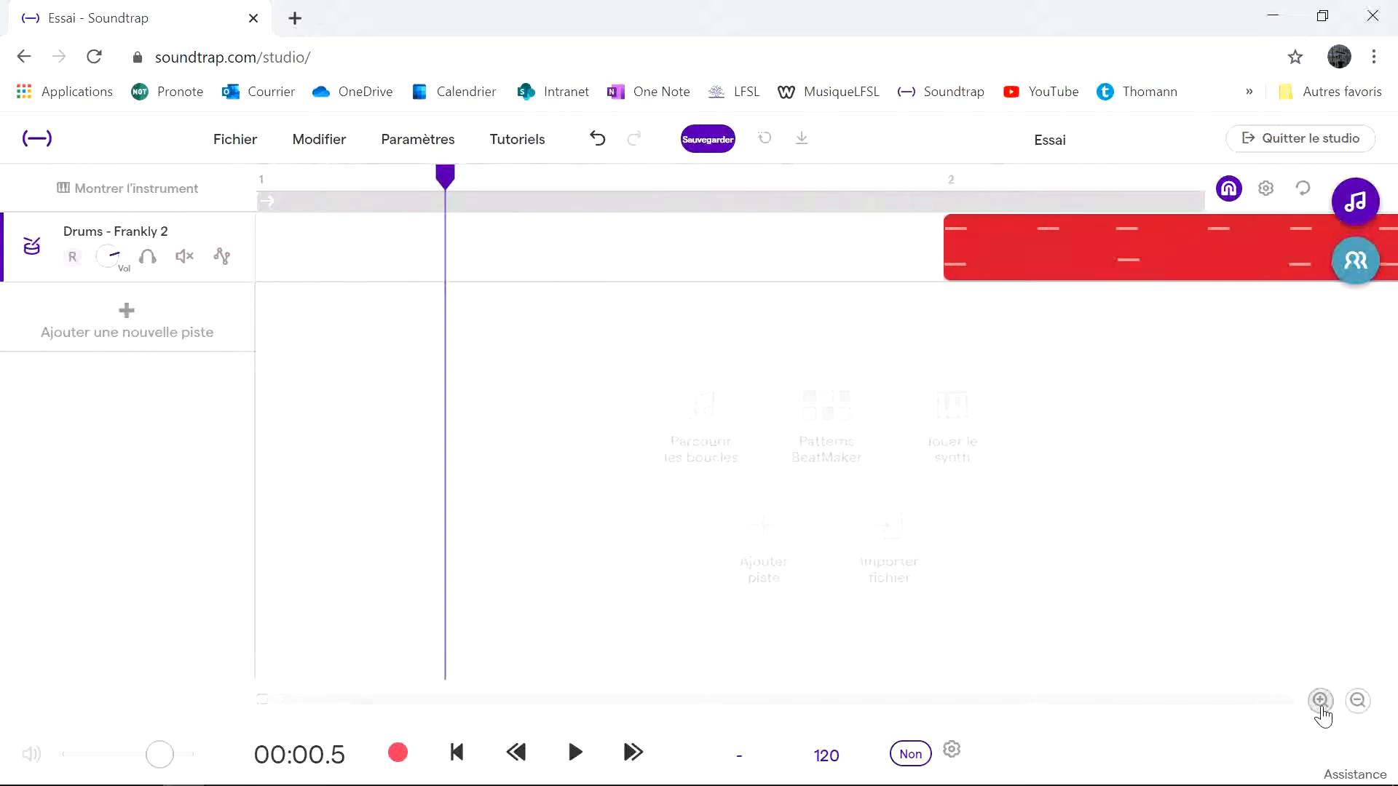
pyautogui.click(1321, 707)
pyautogui.click(1367, 705)
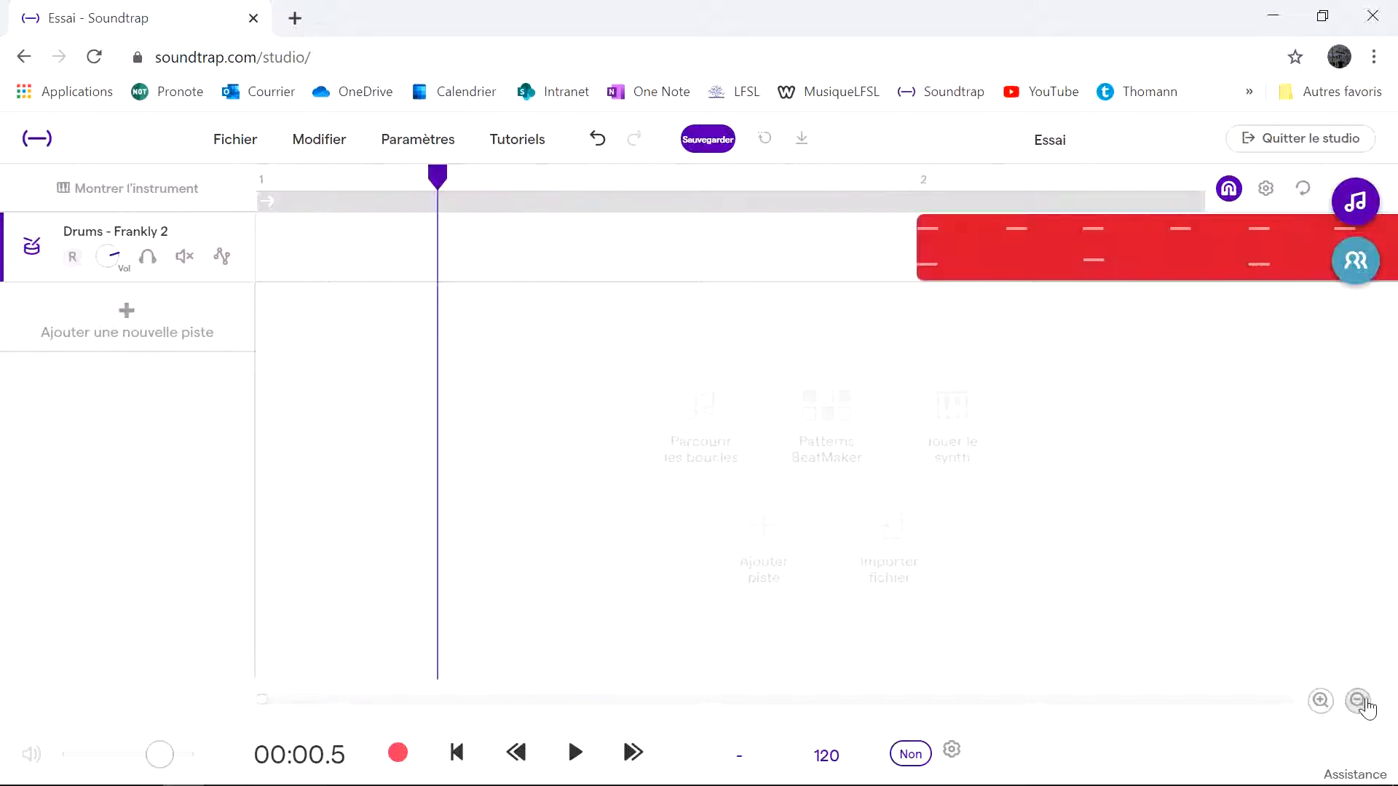
pyautogui.moveTo(1026, 243); pyautogui.dragTo(458, 255)
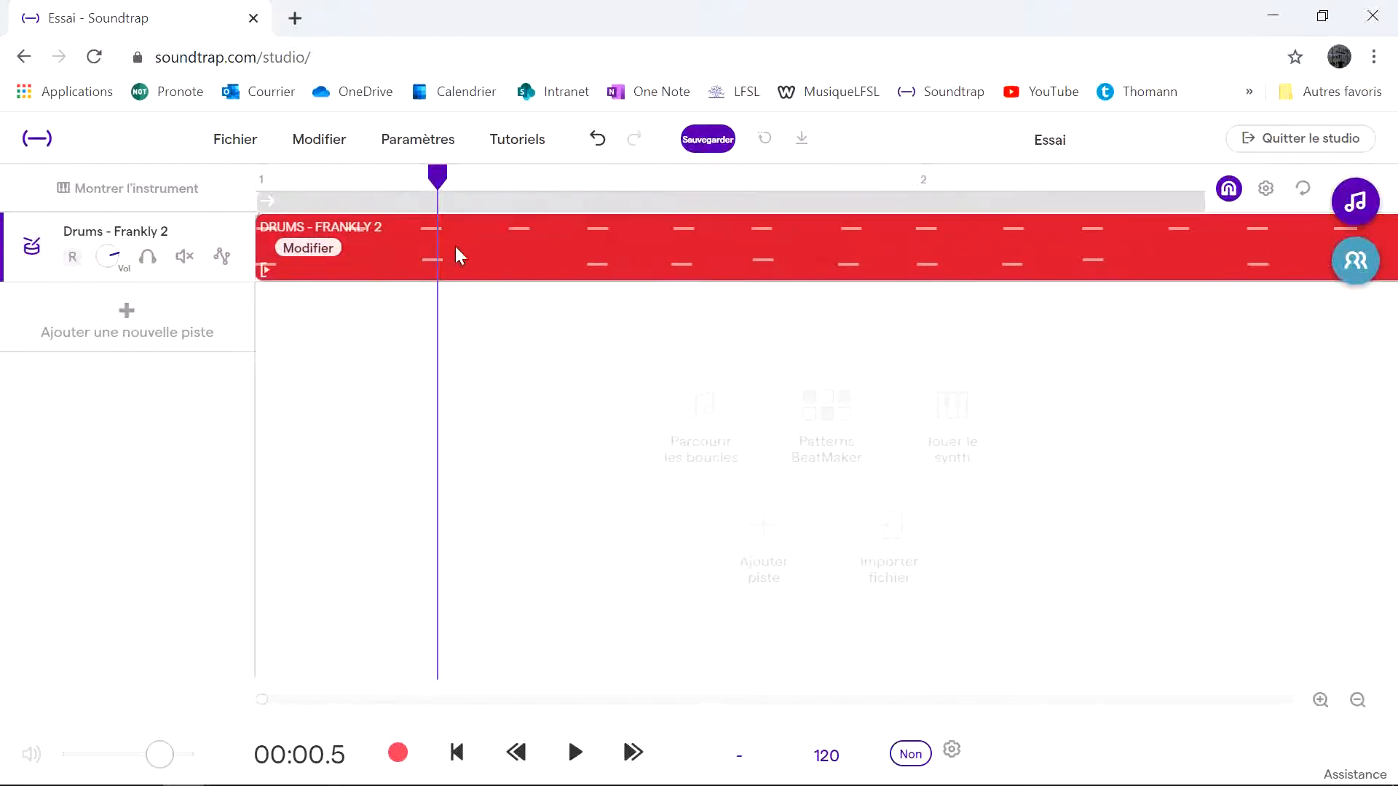
# Turn off grid snapping and shift the drum clip freely, leaving it at the start of bar 1
pyautogui.click(1229, 189)
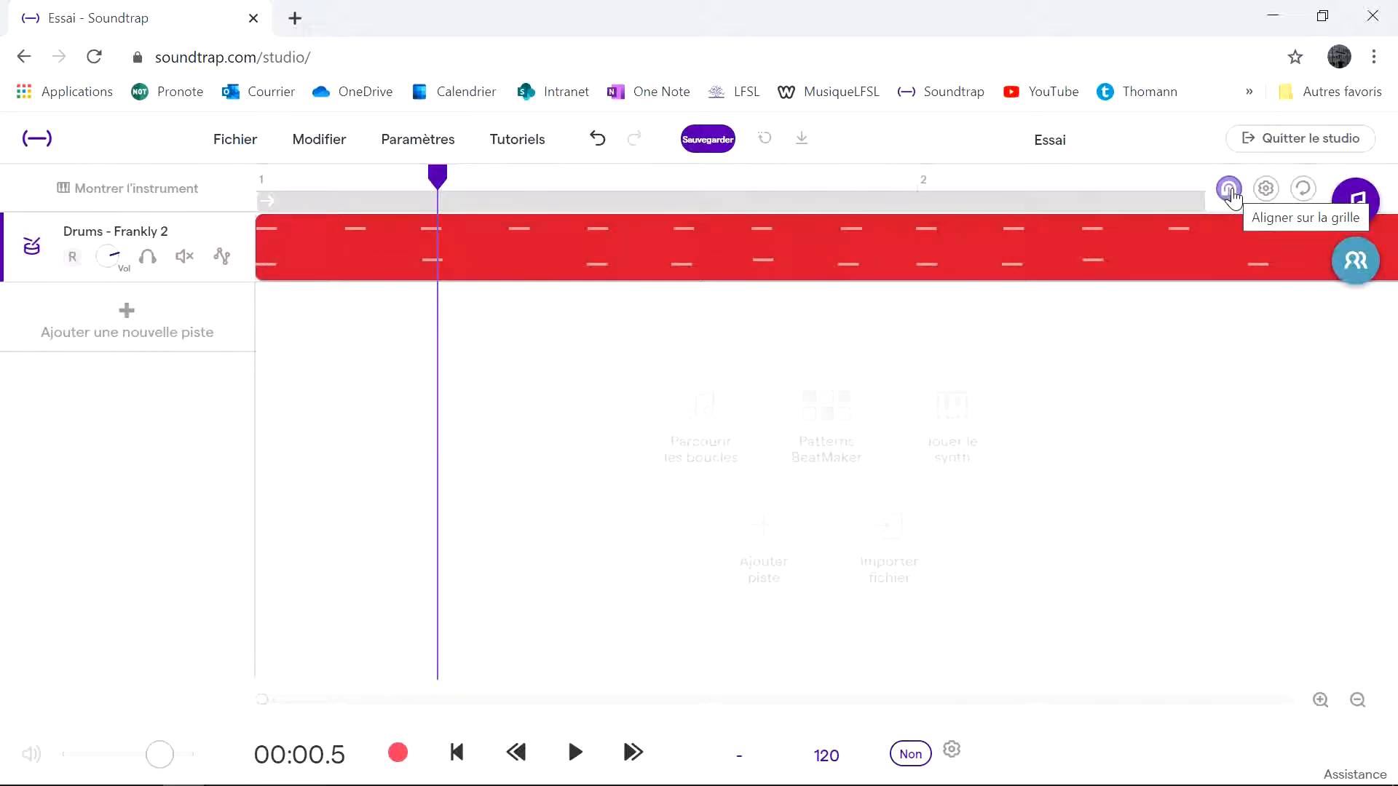
pyautogui.click(1229, 190)
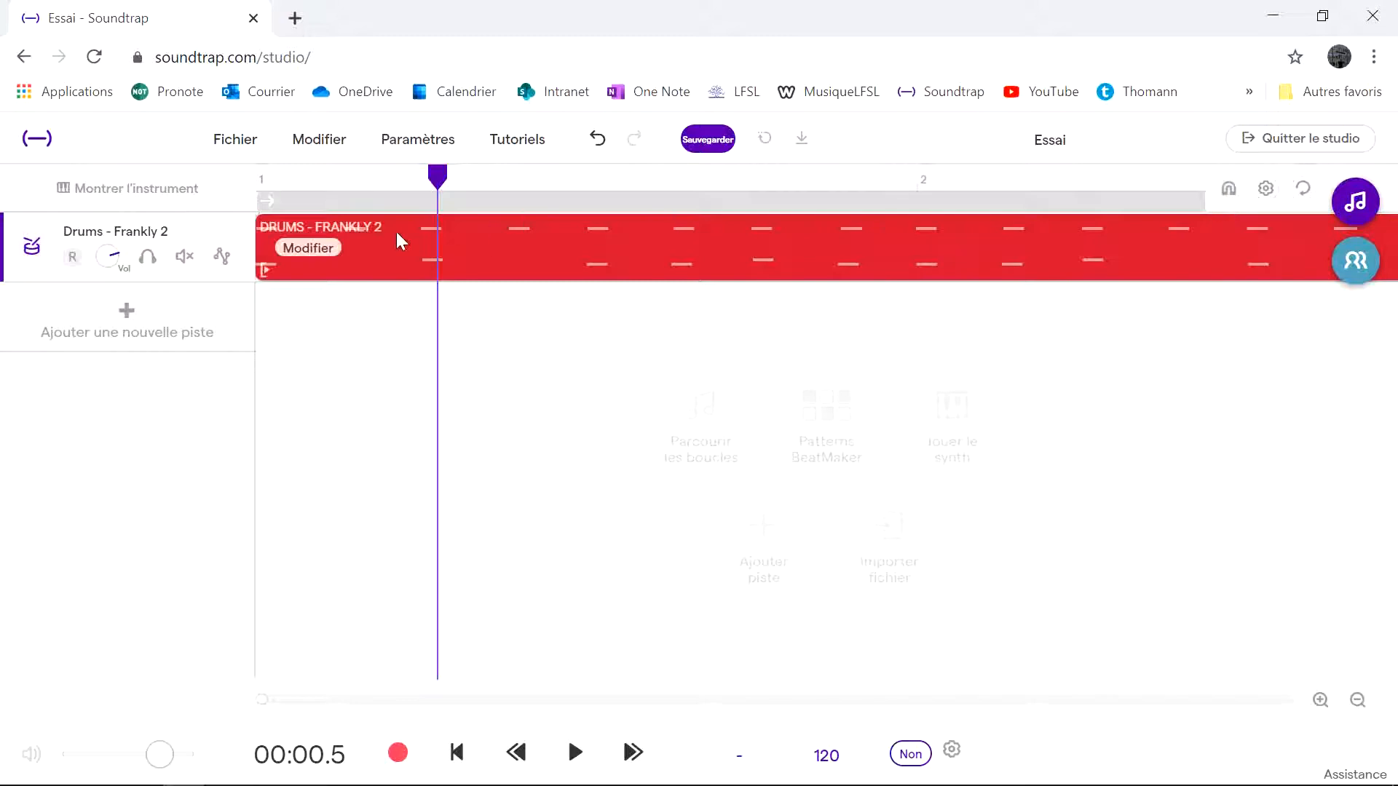
pyautogui.moveTo(374, 236); pyautogui.dragTo(246, 217)
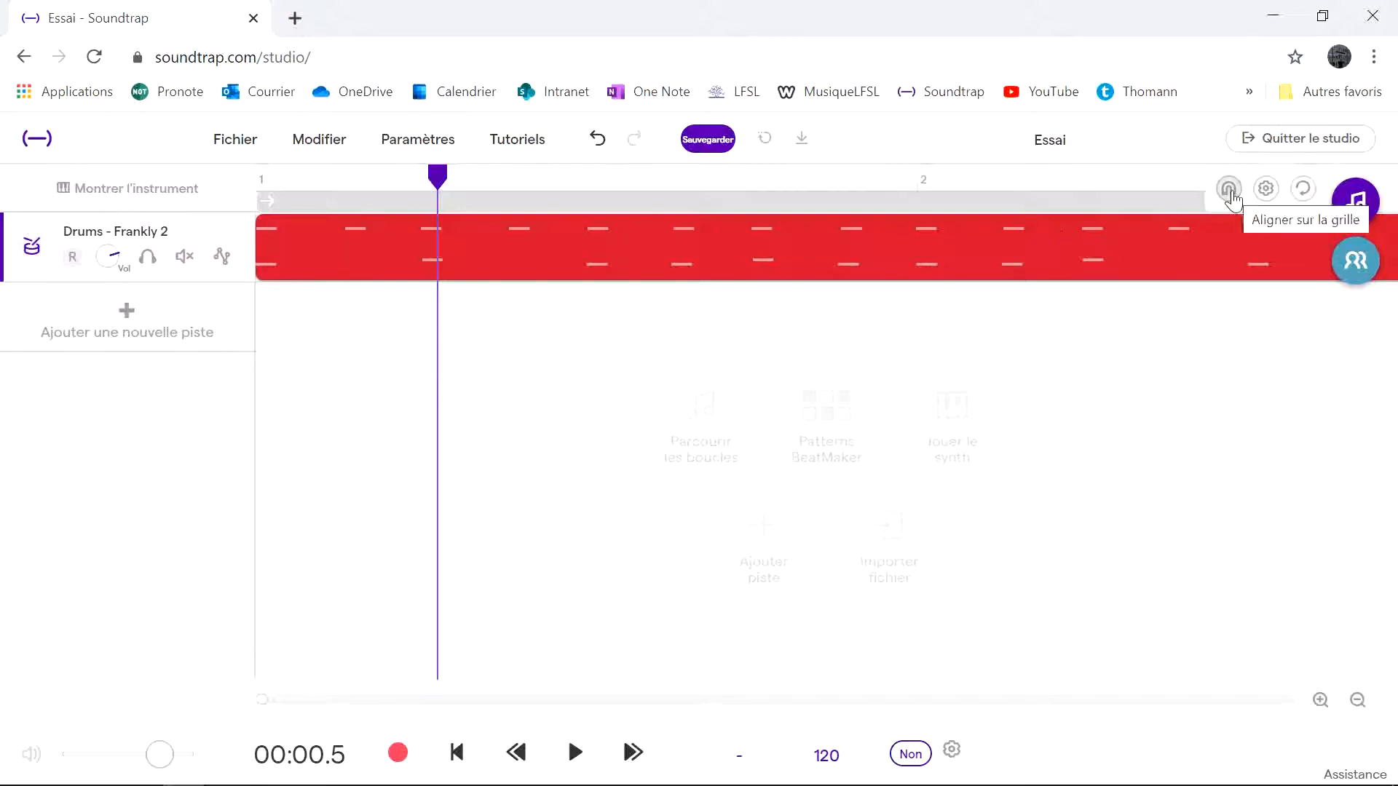
# Turn grid snapping back on and shift the drum clip along the grid, leaving it at the start of bar 1
pyautogui.click(1230, 197)
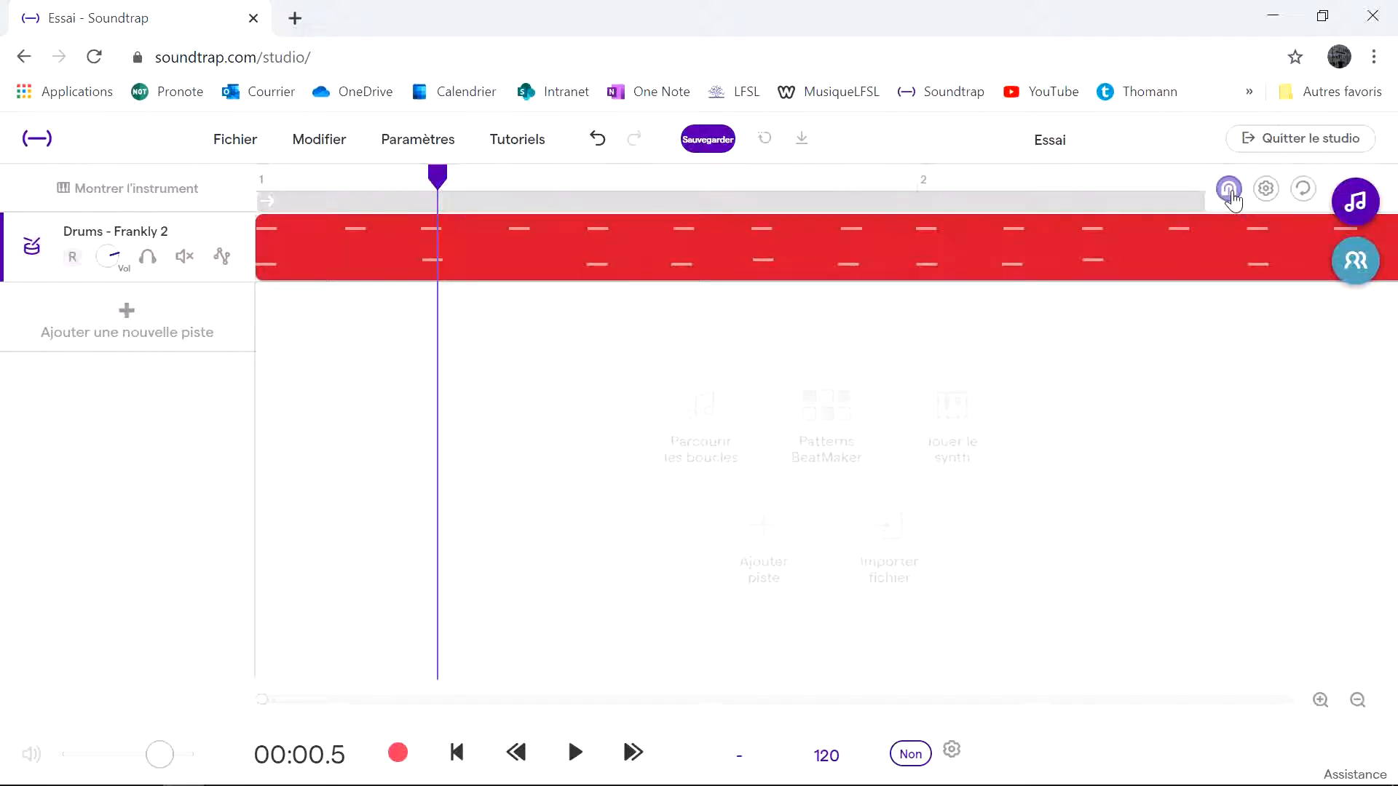
pyautogui.moveTo(783, 248)
pyautogui.moveTo(759, 254)
pyautogui.mouseDown()
pyautogui.moveTo(970, 241)
pyautogui.moveTo(662, 262)
pyautogui.moveTo(743, 265)
pyautogui.mouseUp()
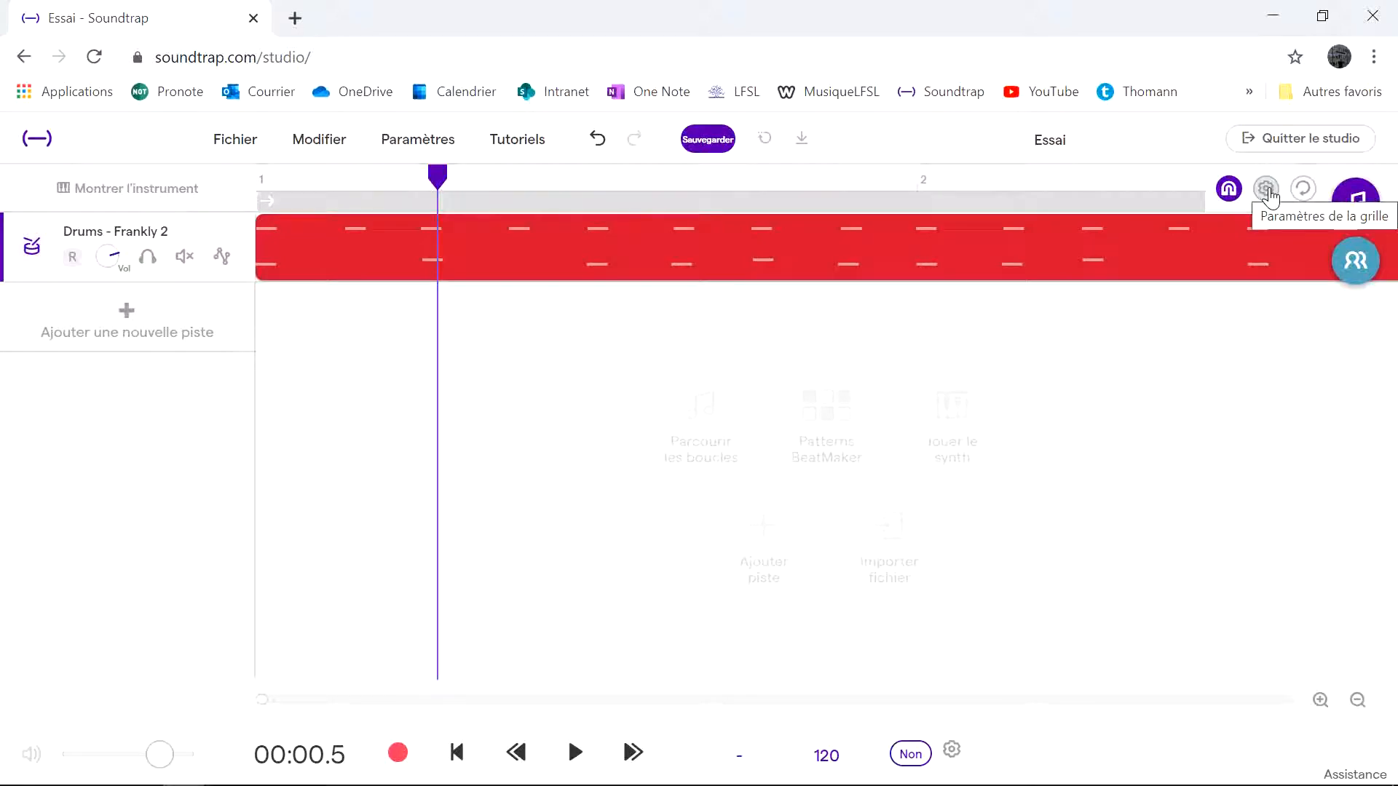
# Set the grid size to 1/1 and try shifting the drum clip in whole-bar steps, leaving it at bar 1
pyautogui.click(1267, 191)
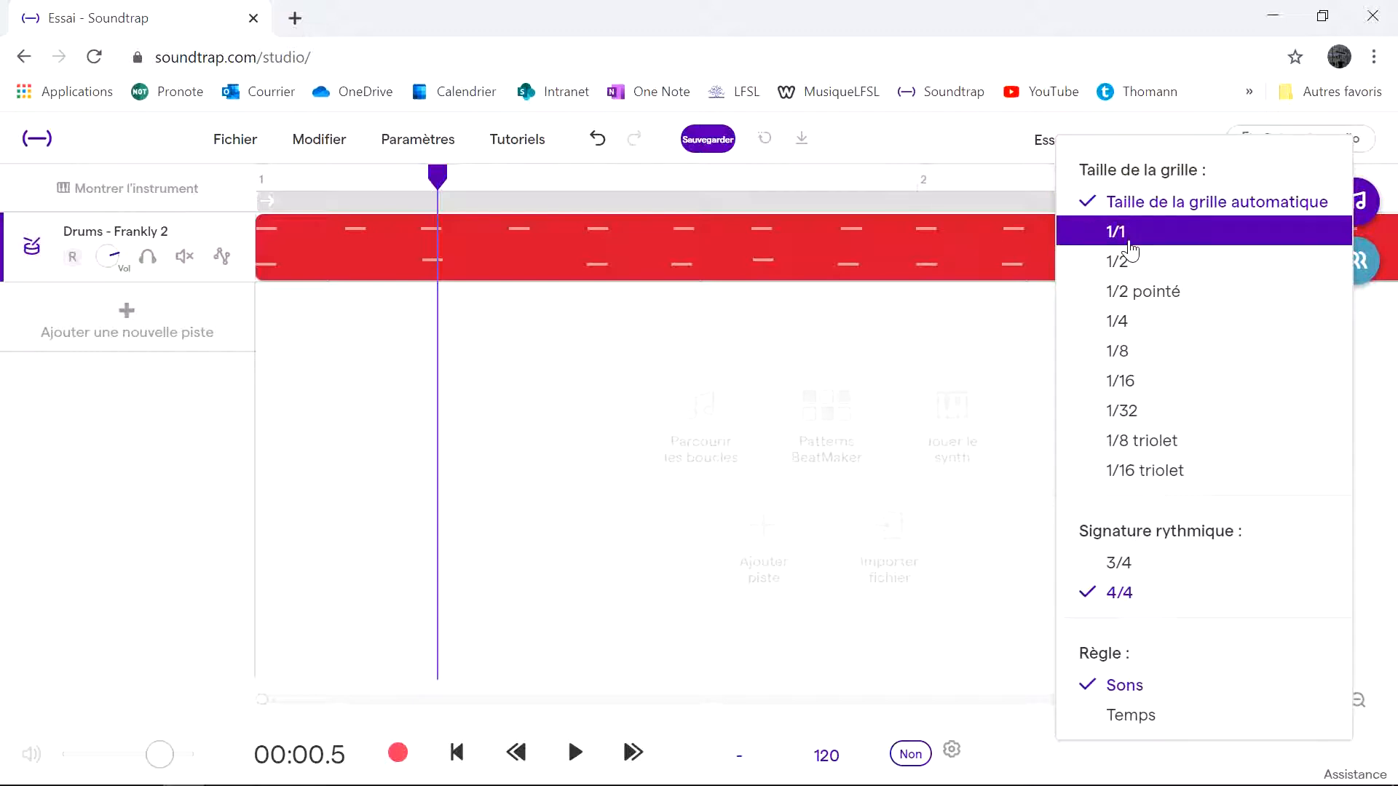
pyautogui.click(1131, 251)
pyautogui.click(1356, 701)
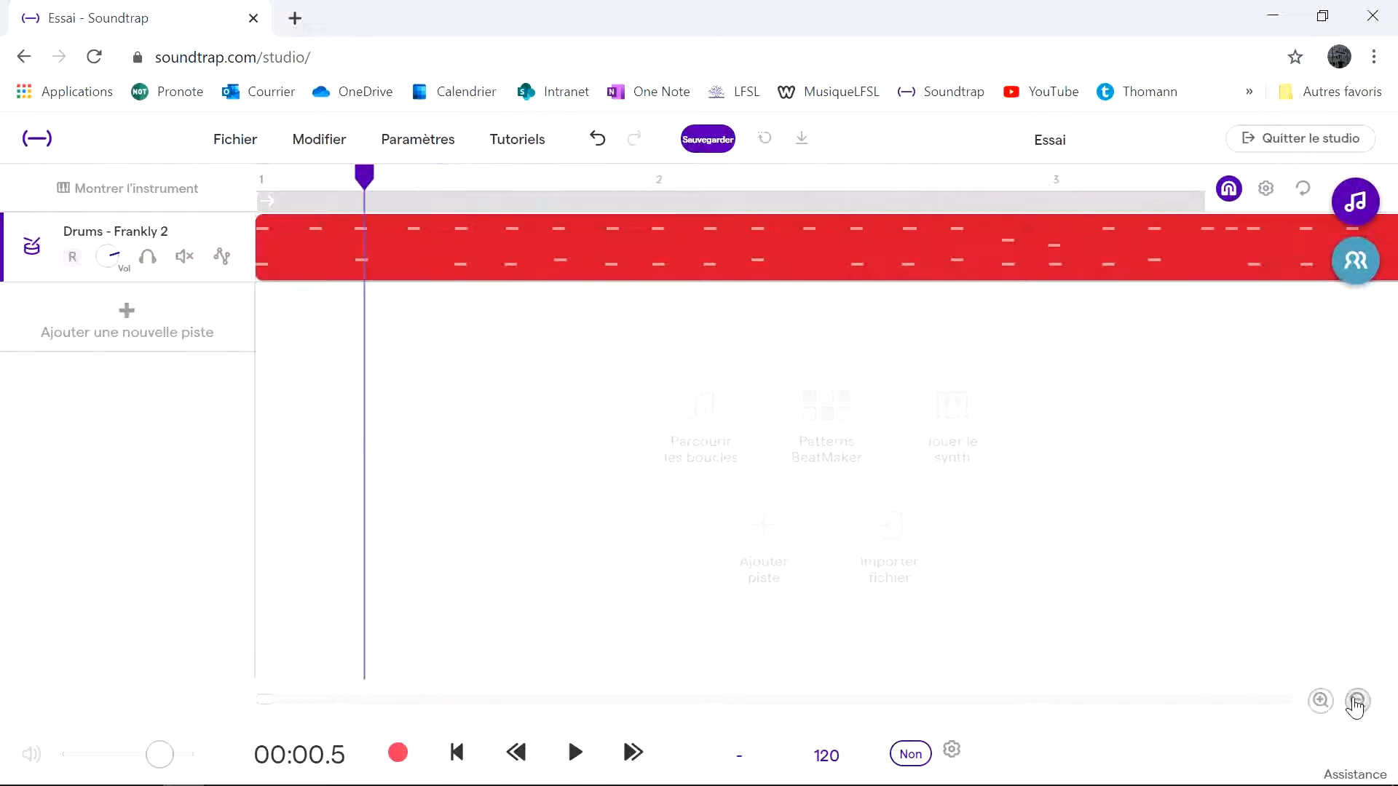
pyautogui.click(1355, 701)
pyautogui.moveTo(399, 252)
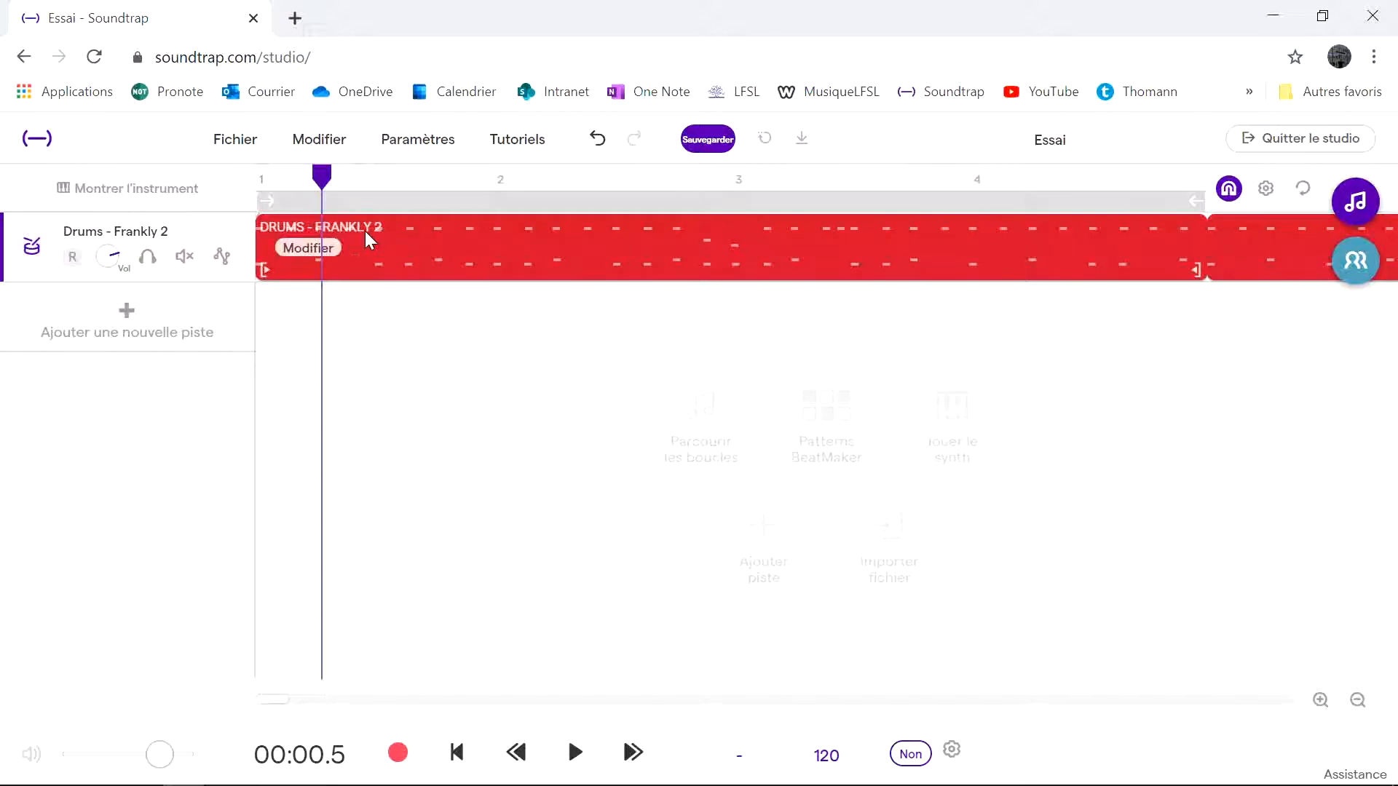
pyautogui.moveTo(419, 232); pyautogui.dragTo(368, 229)
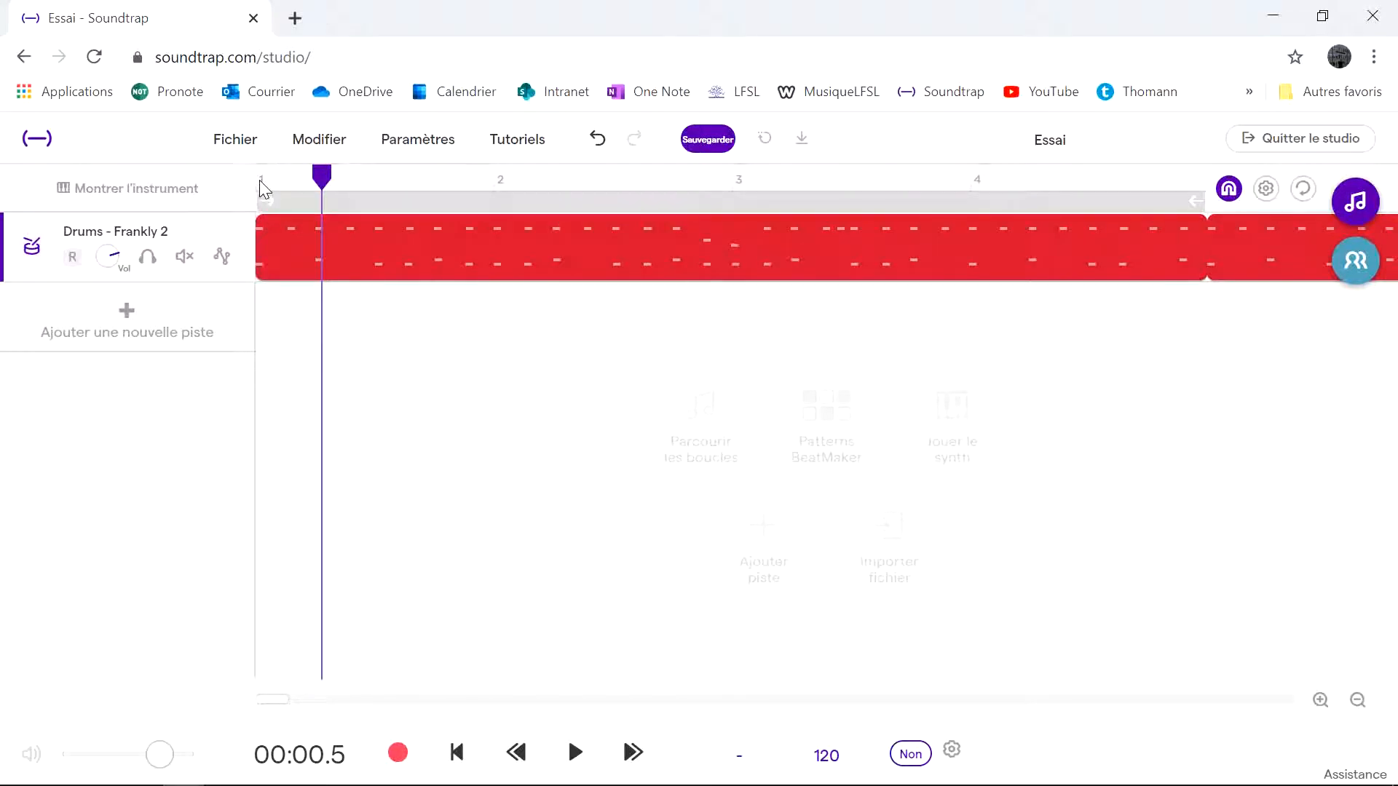
pyautogui.moveTo(283, 235)
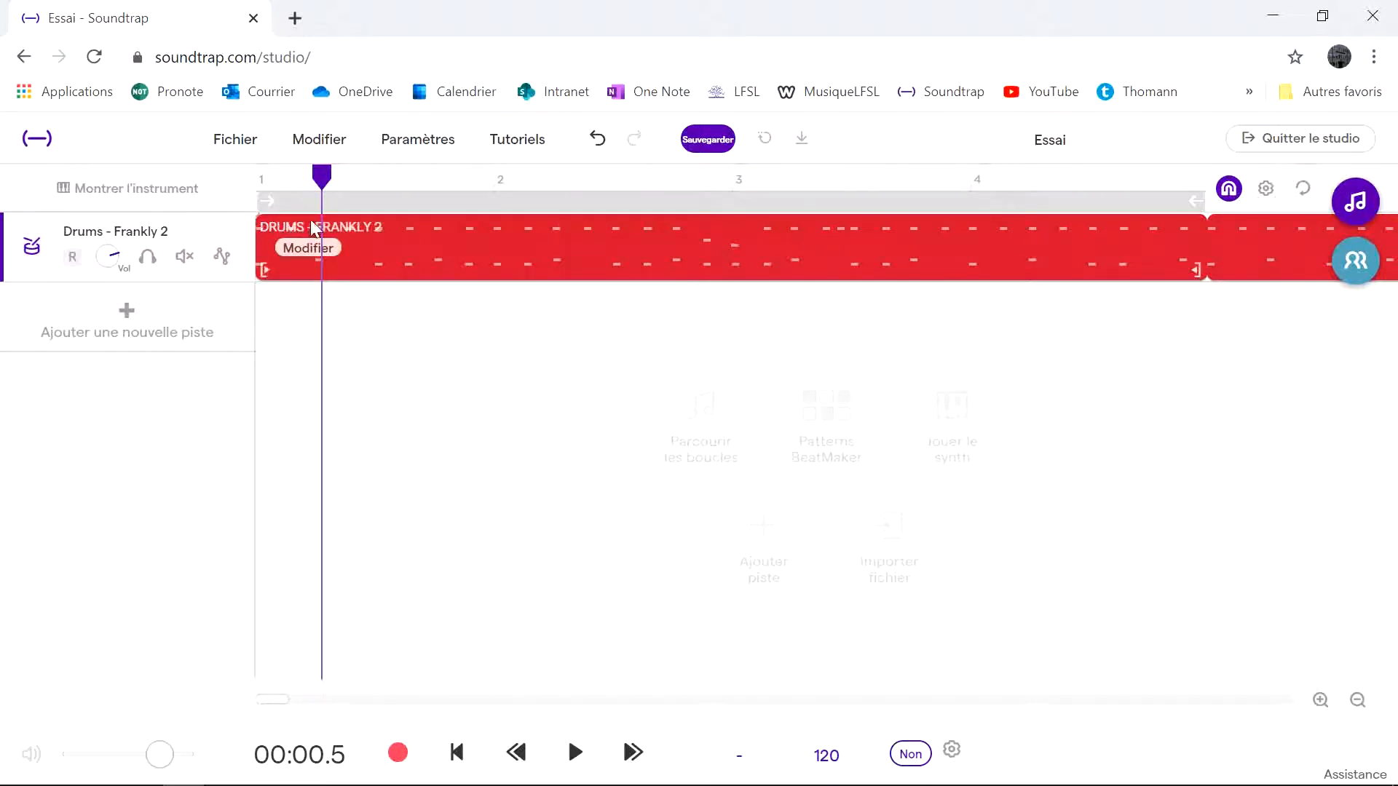
pyautogui.moveTo(314, 228); pyautogui.dragTo(487, 225)
pyautogui.moveTo(314, 233); pyautogui.dragTo(208, 249)
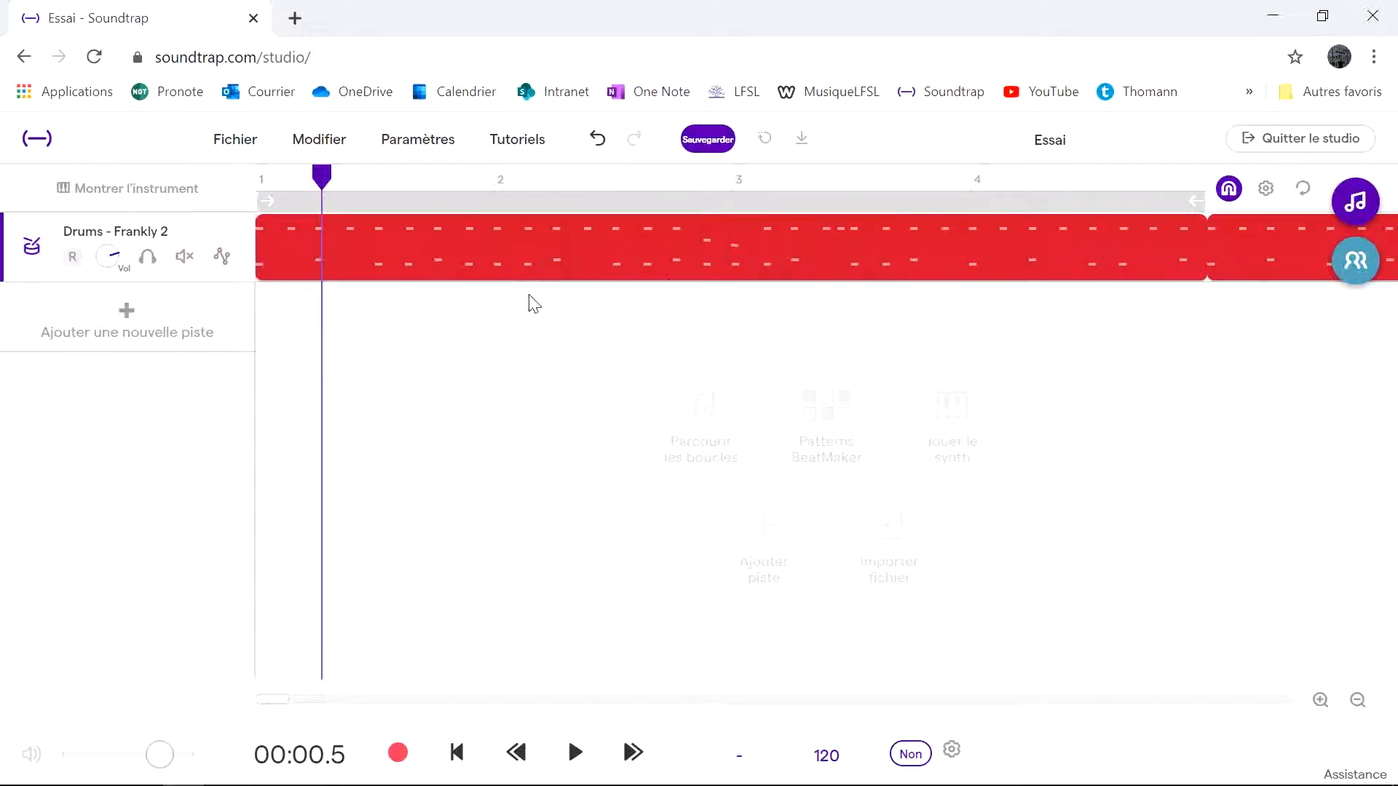
# Move the Drums - Frankly 2 clip to bar 6 and bring it back to bar 1
pyautogui.click(1358, 700)
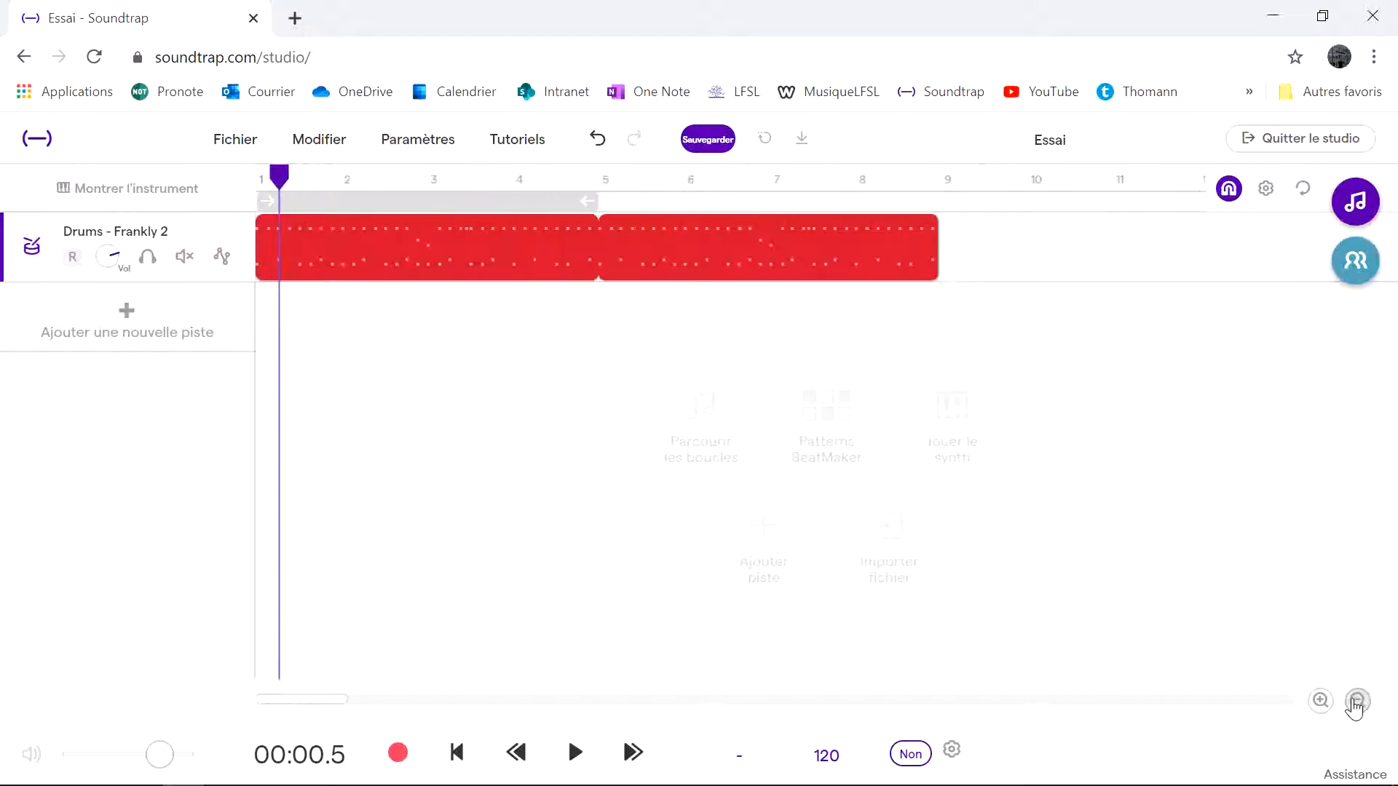
pyautogui.moveTo(370, 248); pyautogui.dragTo(830, 235)
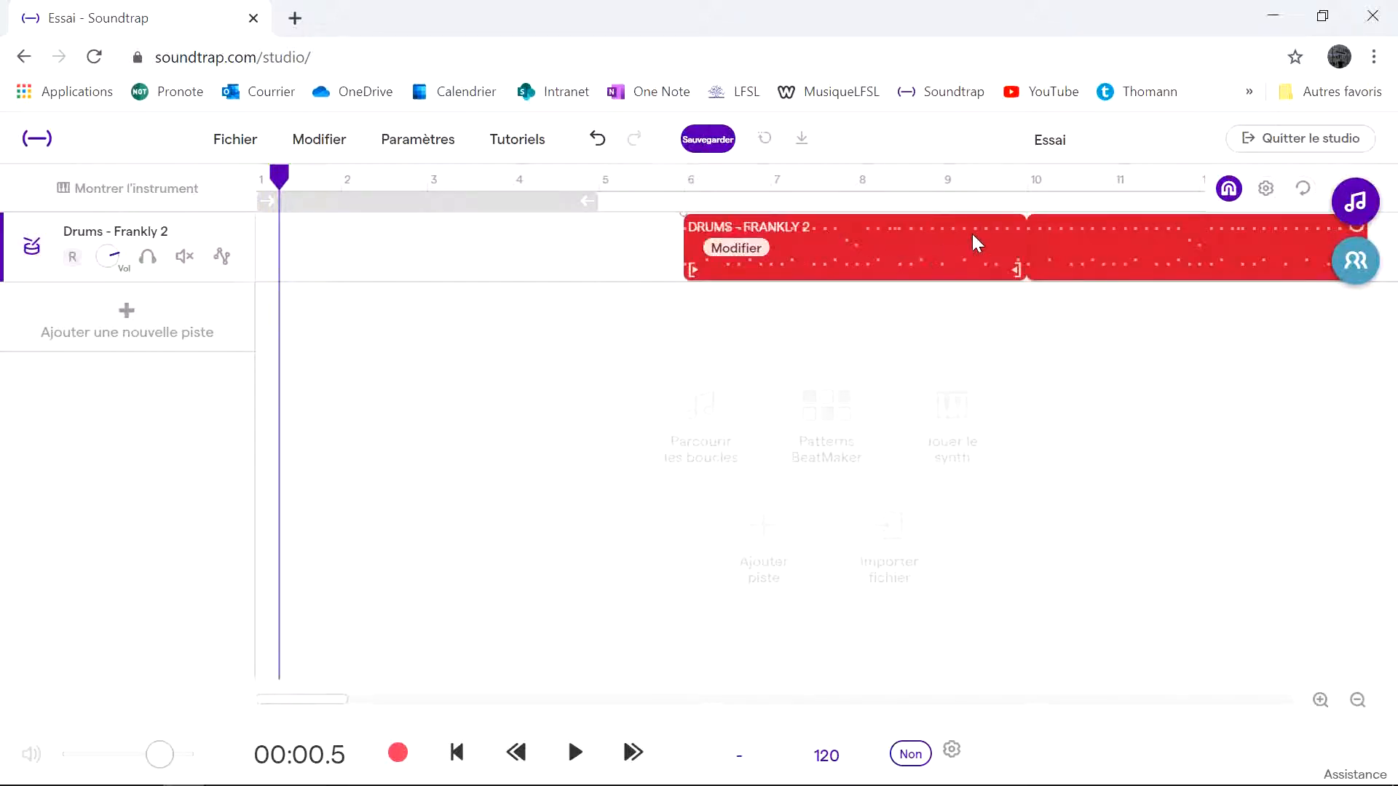
pyautogui.moveTo(973, 234); pyautogui.dragTo(514, 268)
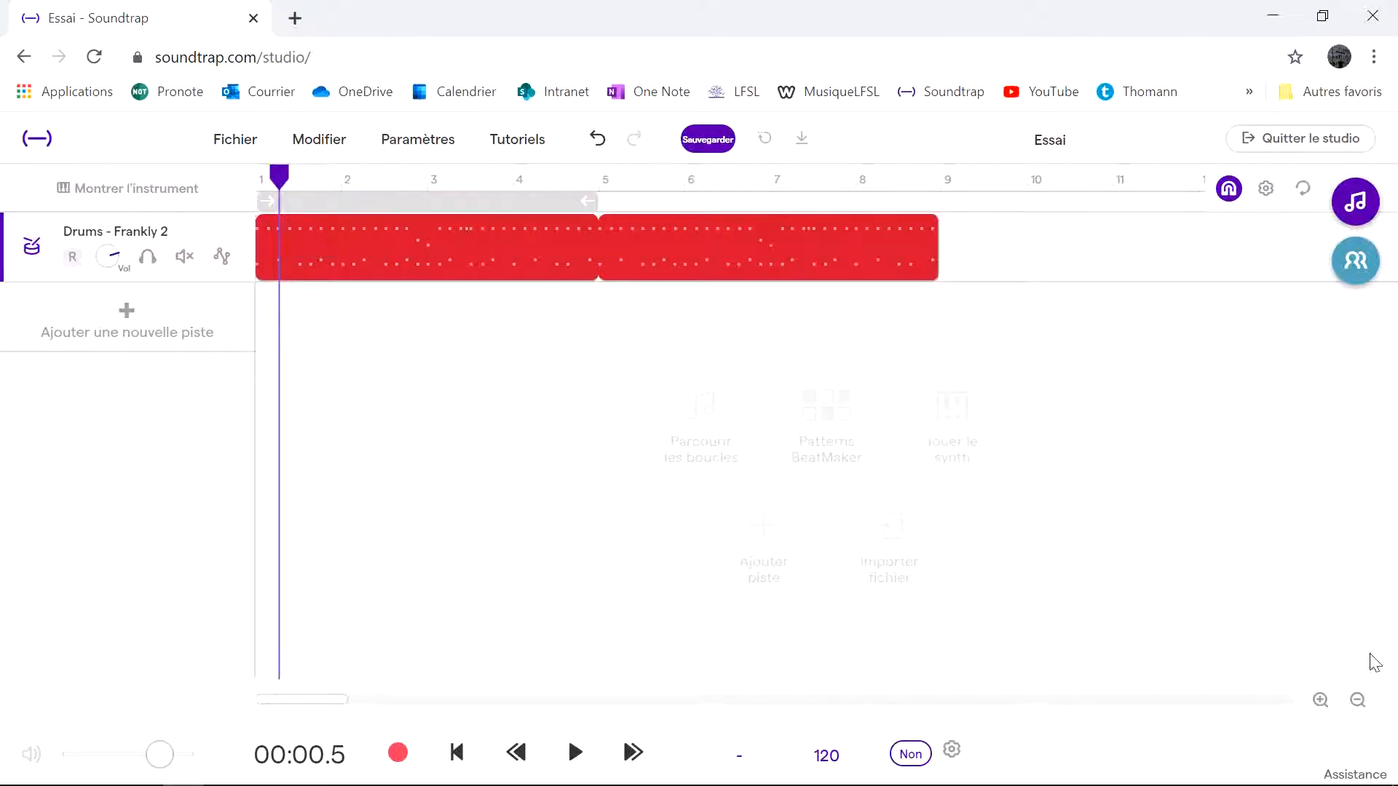
# Set the grid size to 1/2 and try shifting the drum clip by half bars, leaving it at bar 1
pyautogui.click(1320, 700)
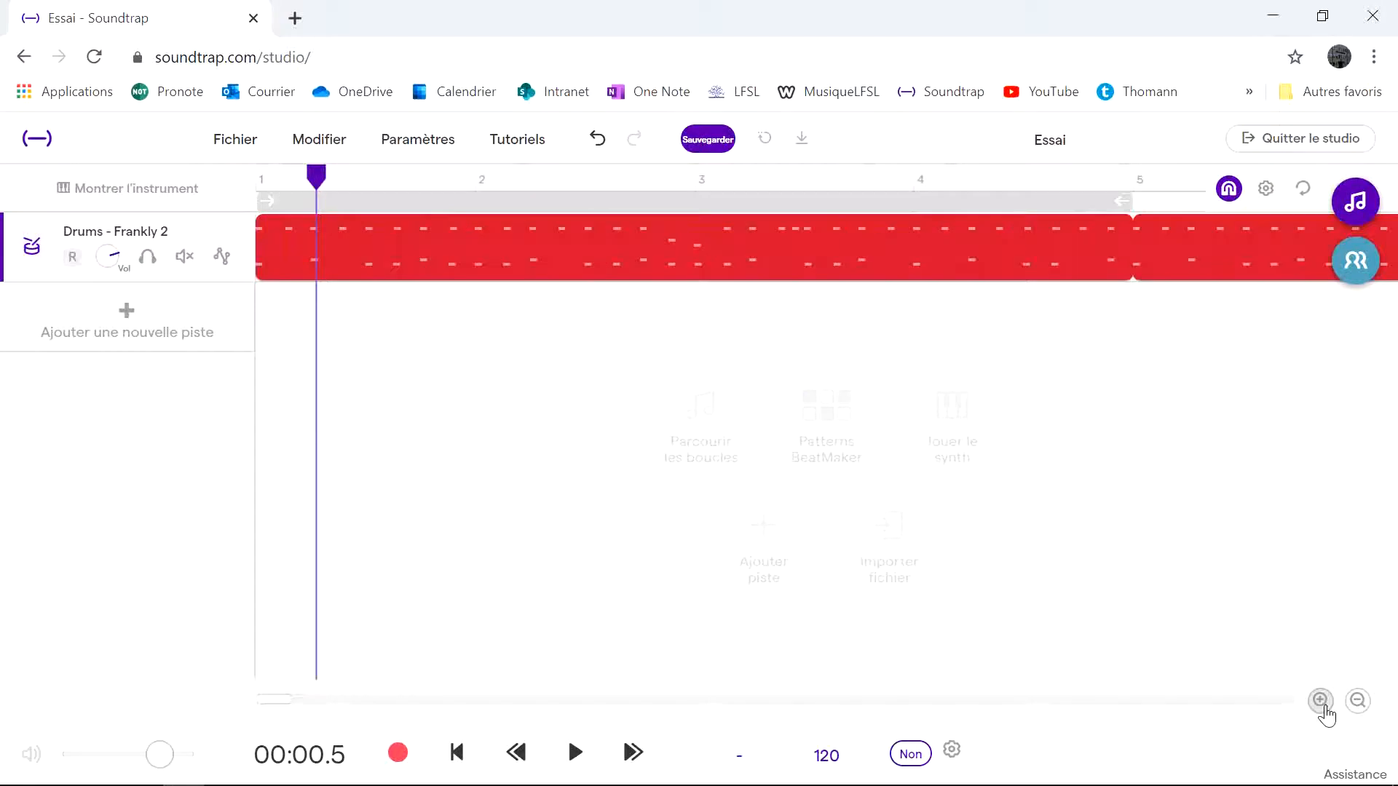
pyautogui.click(1273, 192)
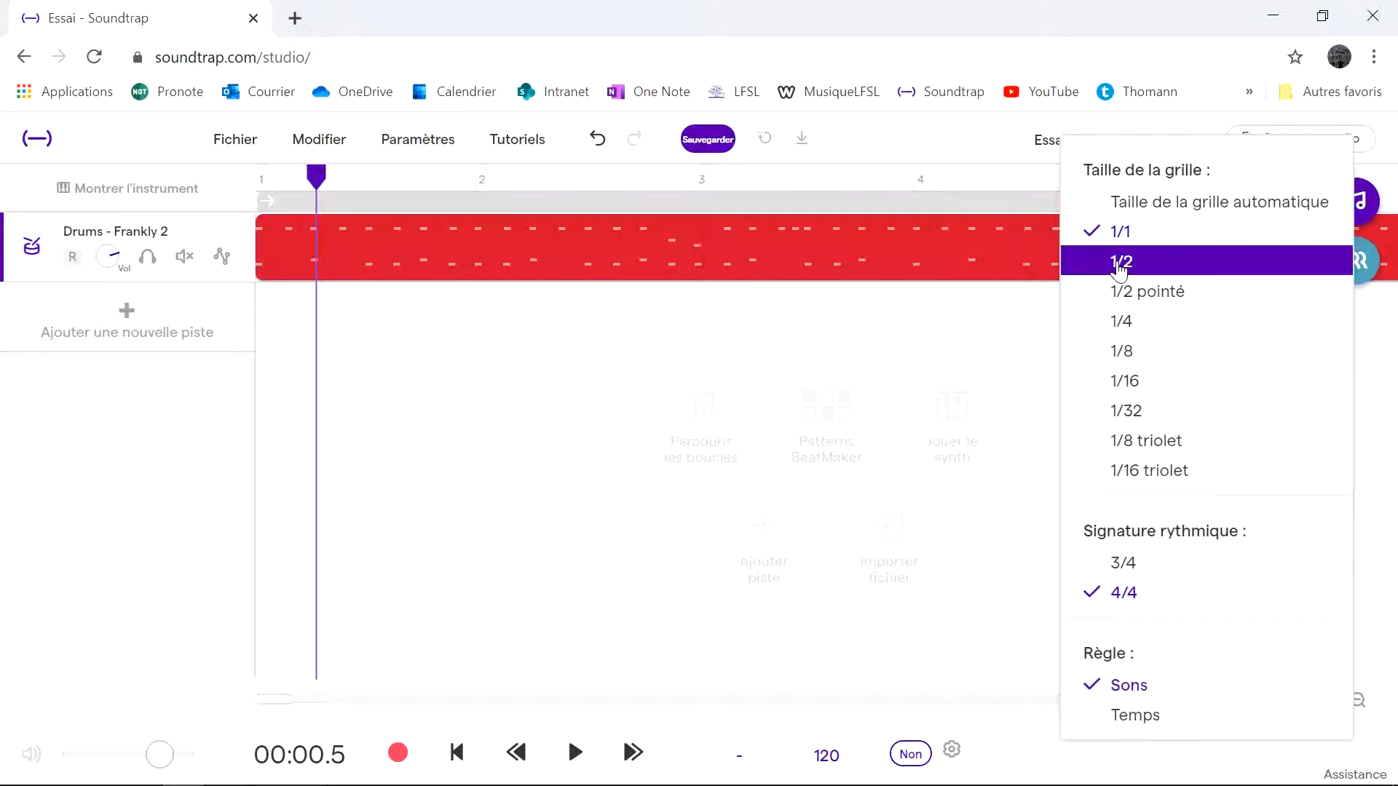
pyautogui.click(1119, 264)
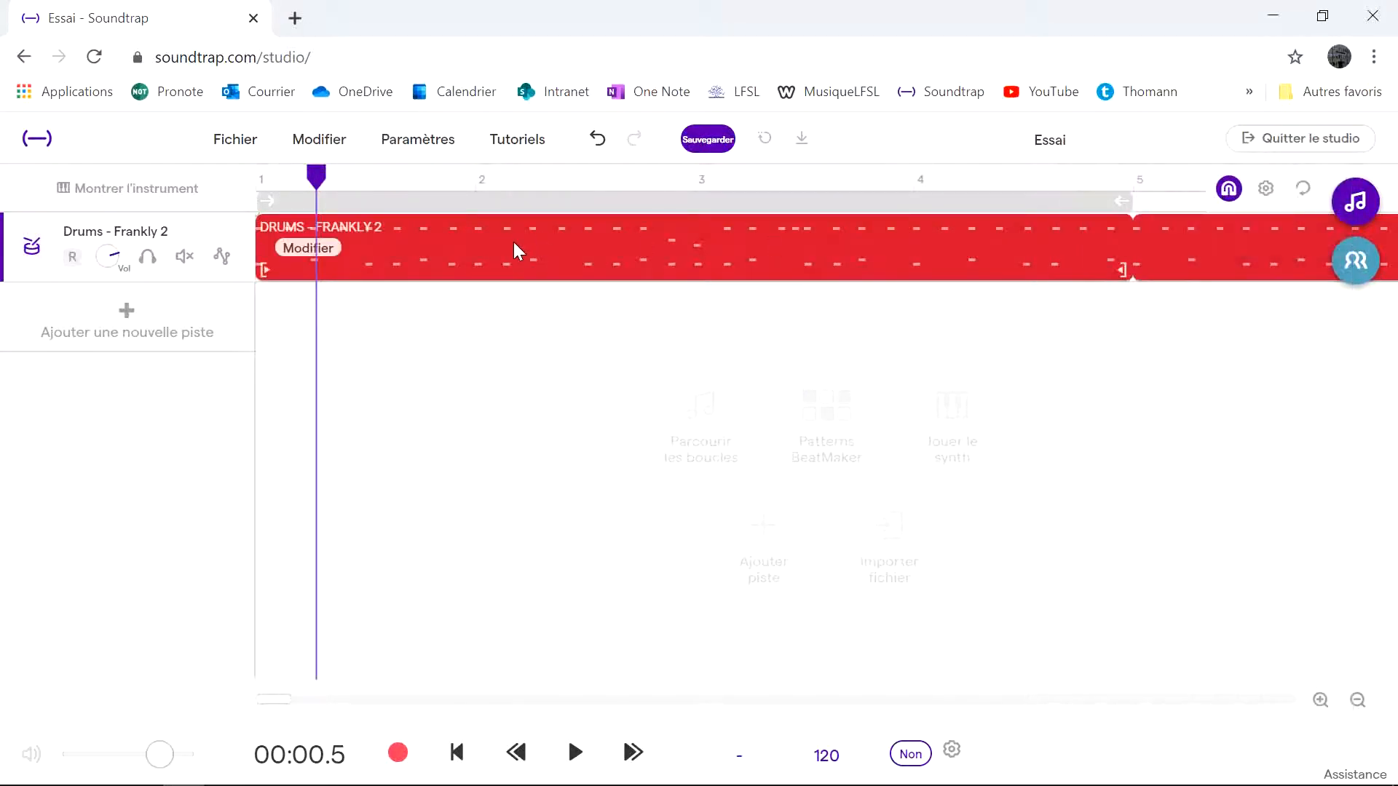
pyautogui.moveTo(514, 243); pyautogui.dragTo(564, 258)
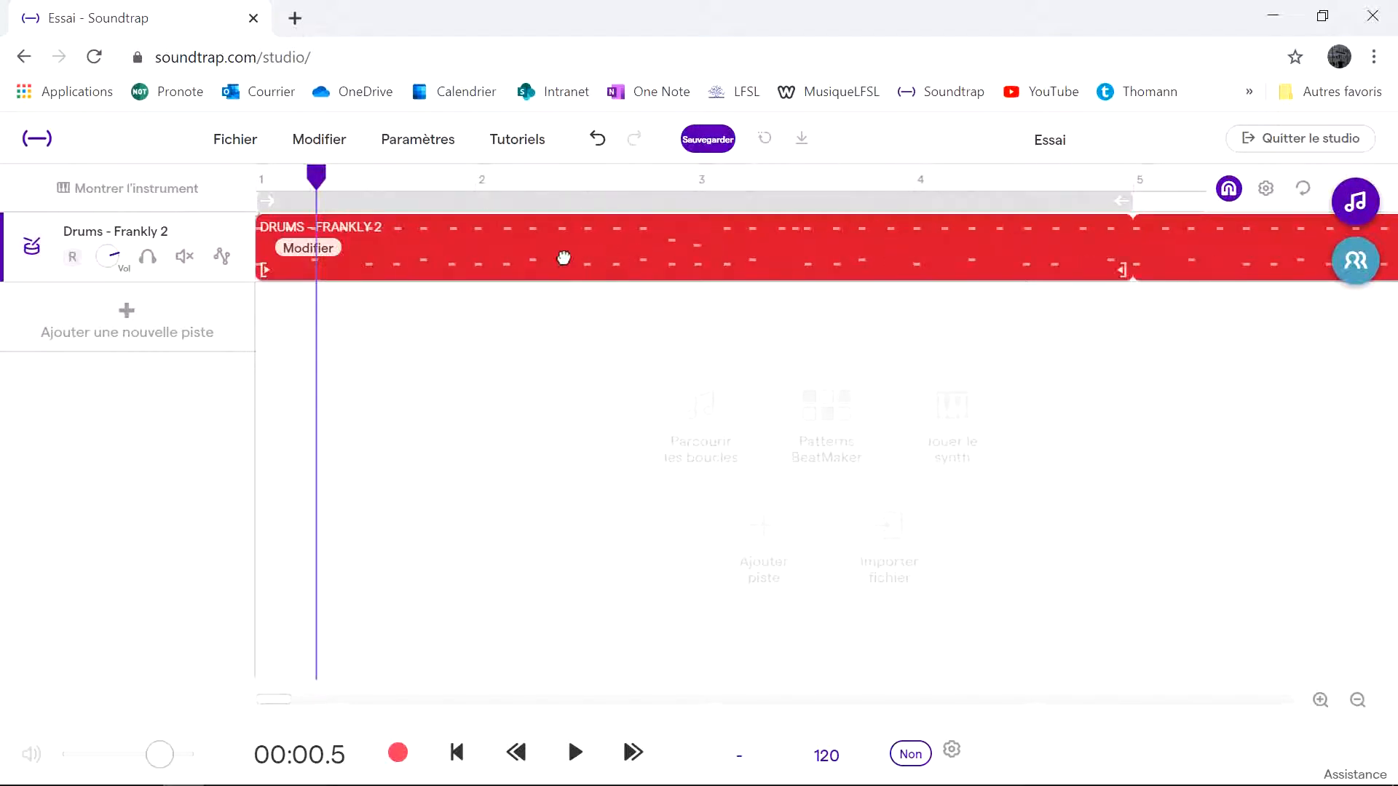
# Set the grid size to 1/4 and try shifting the drum clip by quarter-bar steps, leaving it at bar 1
pyautogui.click(1266, 189)
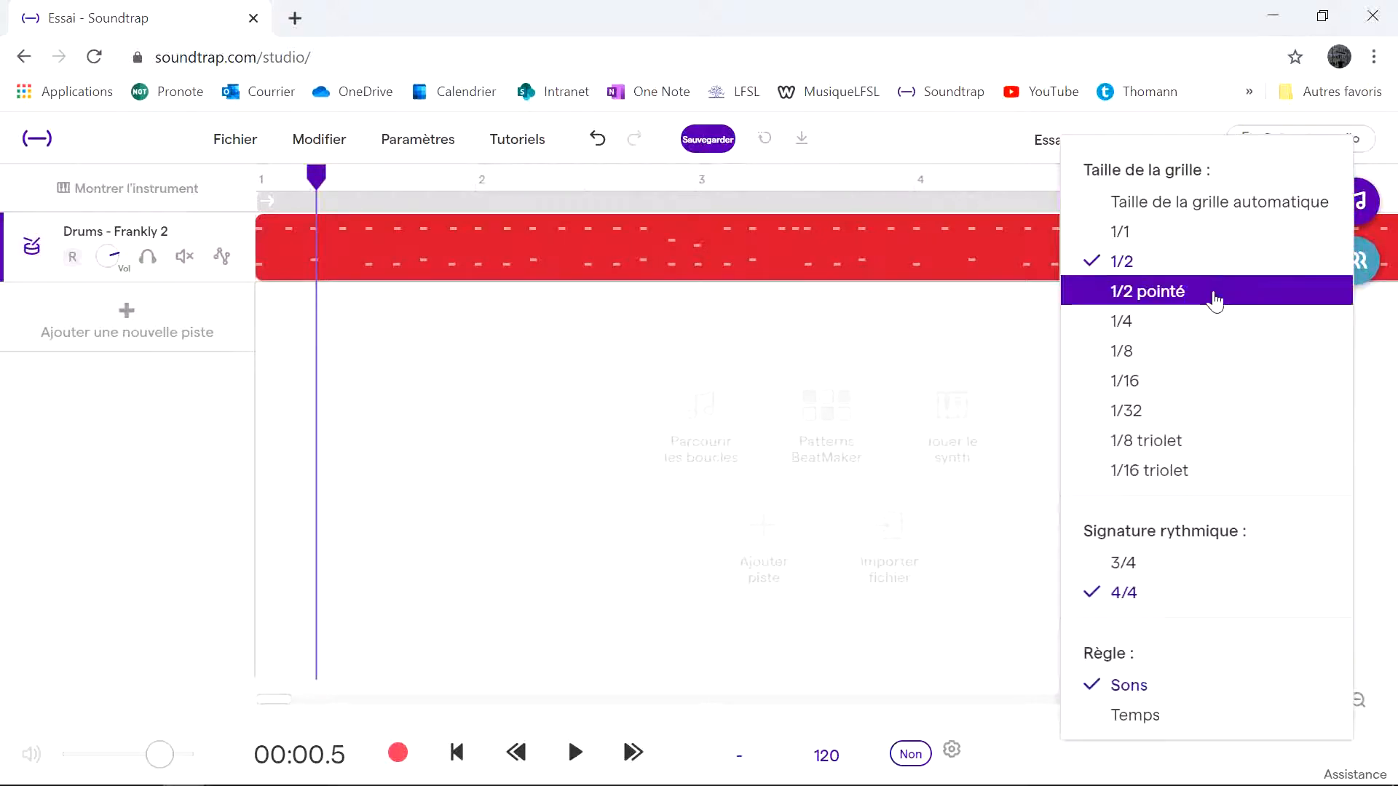
pyautogui.click(1178, 326)
pyautogui.moveTo(390, 265)
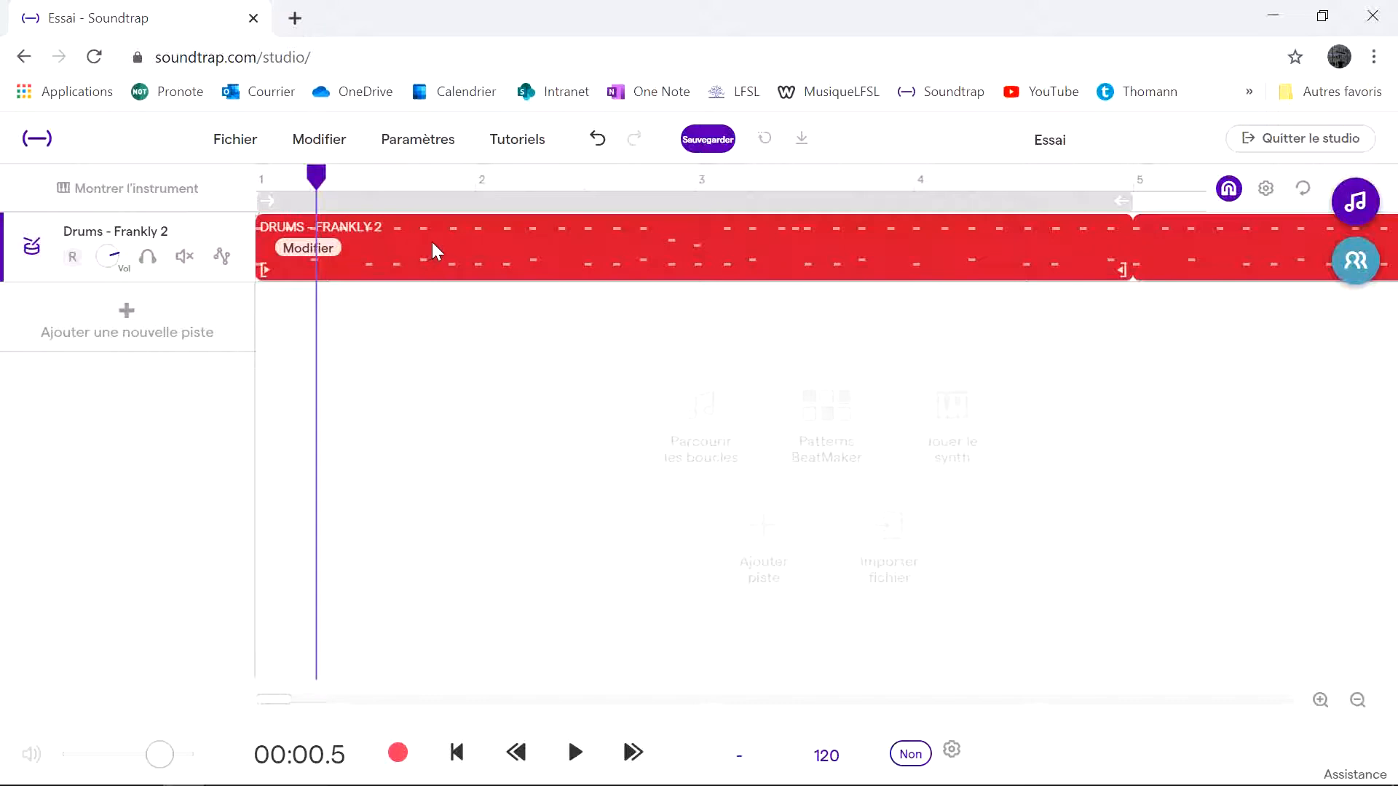
pyautogui.moveTo(432, 243)
pyautogui.mouseDown()
pyautogui.moveTo(718, 247)
pyautogui.moveTo(423, 251)
pyautogui.mouseUp()
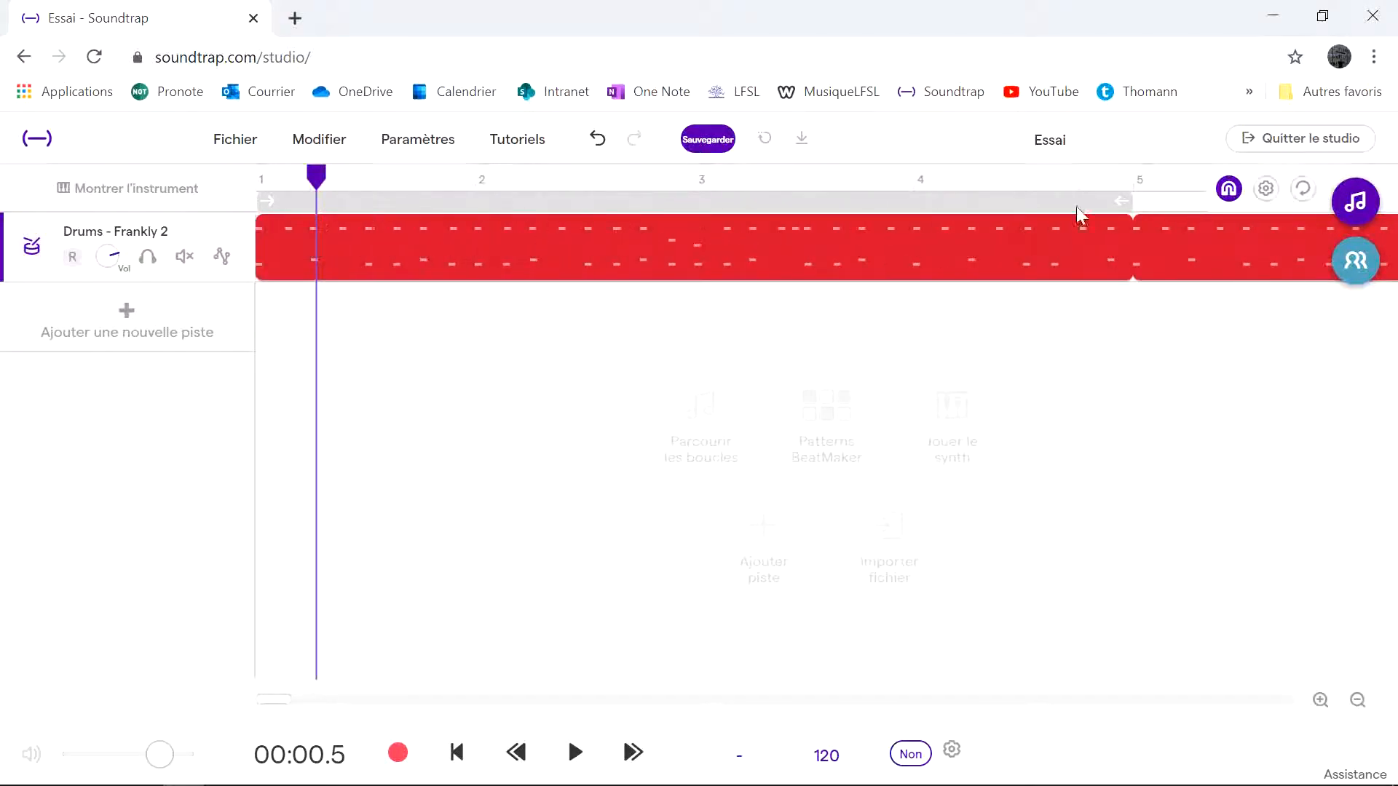
# Set the grid size to 1/8 and try shifting the drum clip in these smaller steps, leaving it at bar 1
pyautogui.click(1266, 189)
pyautogui.click(1154, 353)
pyautogui.click(1266, 189)
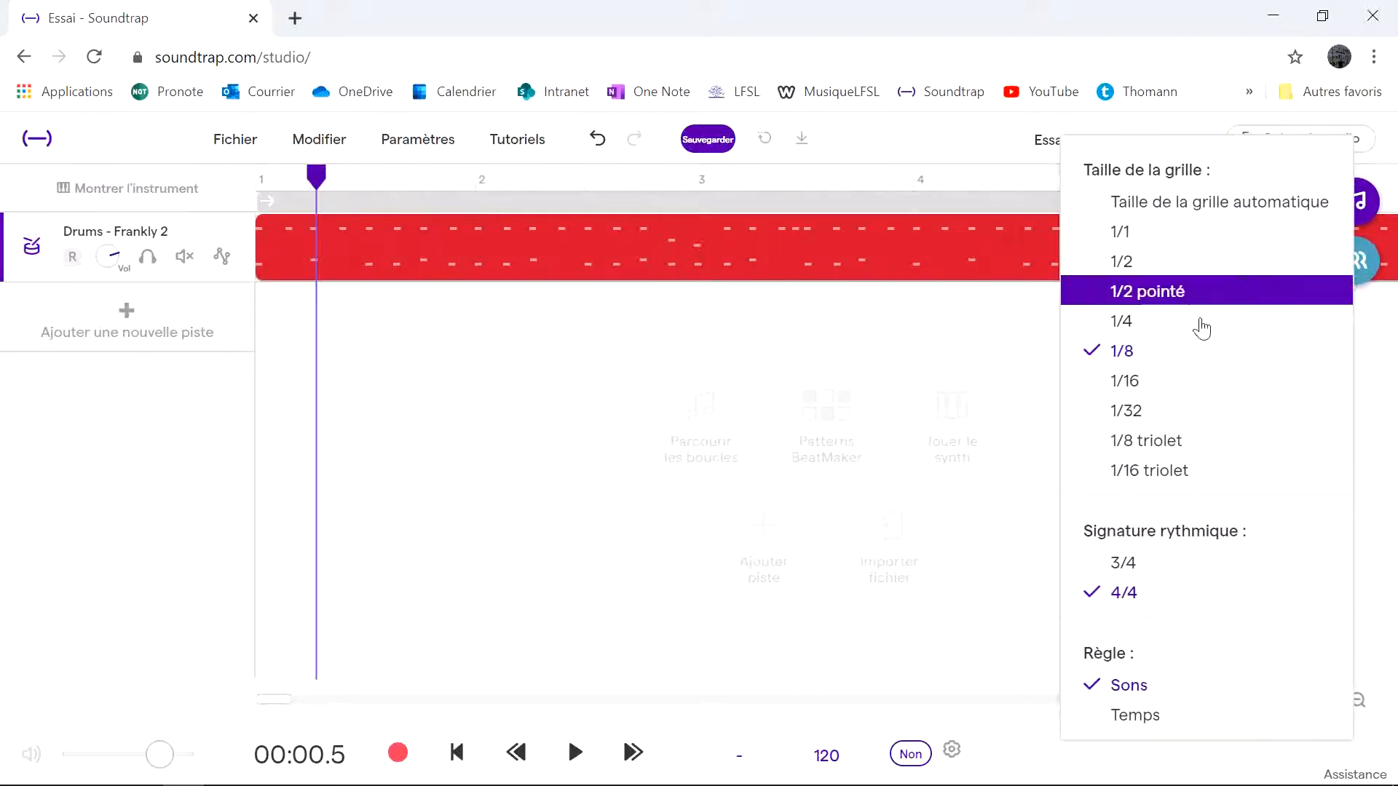
pyautogui.click(721, 408)
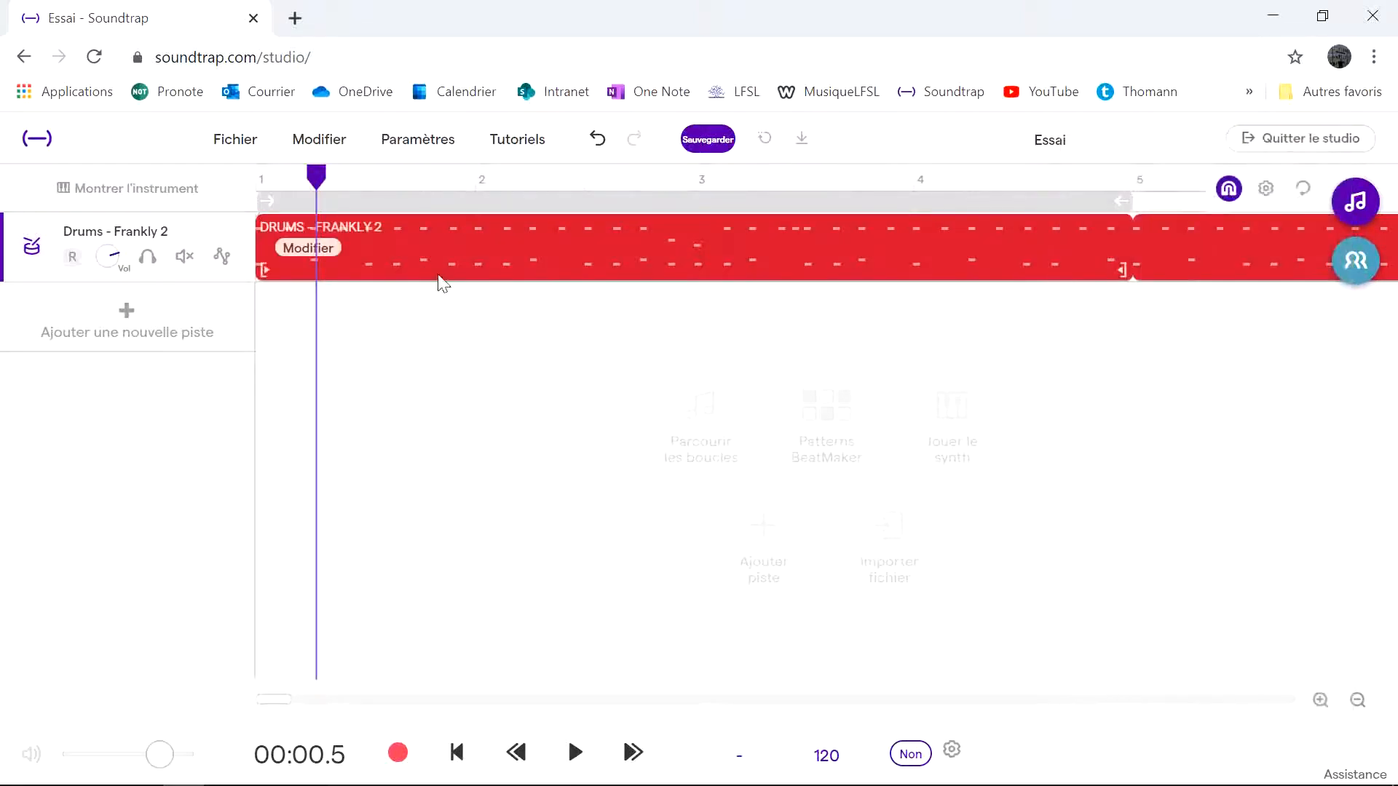
pyautogui.moveTo(440, 252)
pyautogui.mouseDown()
pyautogui.moveTo(596, 253)
pyautogui.moveTo(426, 254)
pyautogui.mouseUp()
# Set the grid size to 1/16 and try shifting the drum clip in these finer steps, leaving it at bar 1
pyautogui.click(1266, 188)
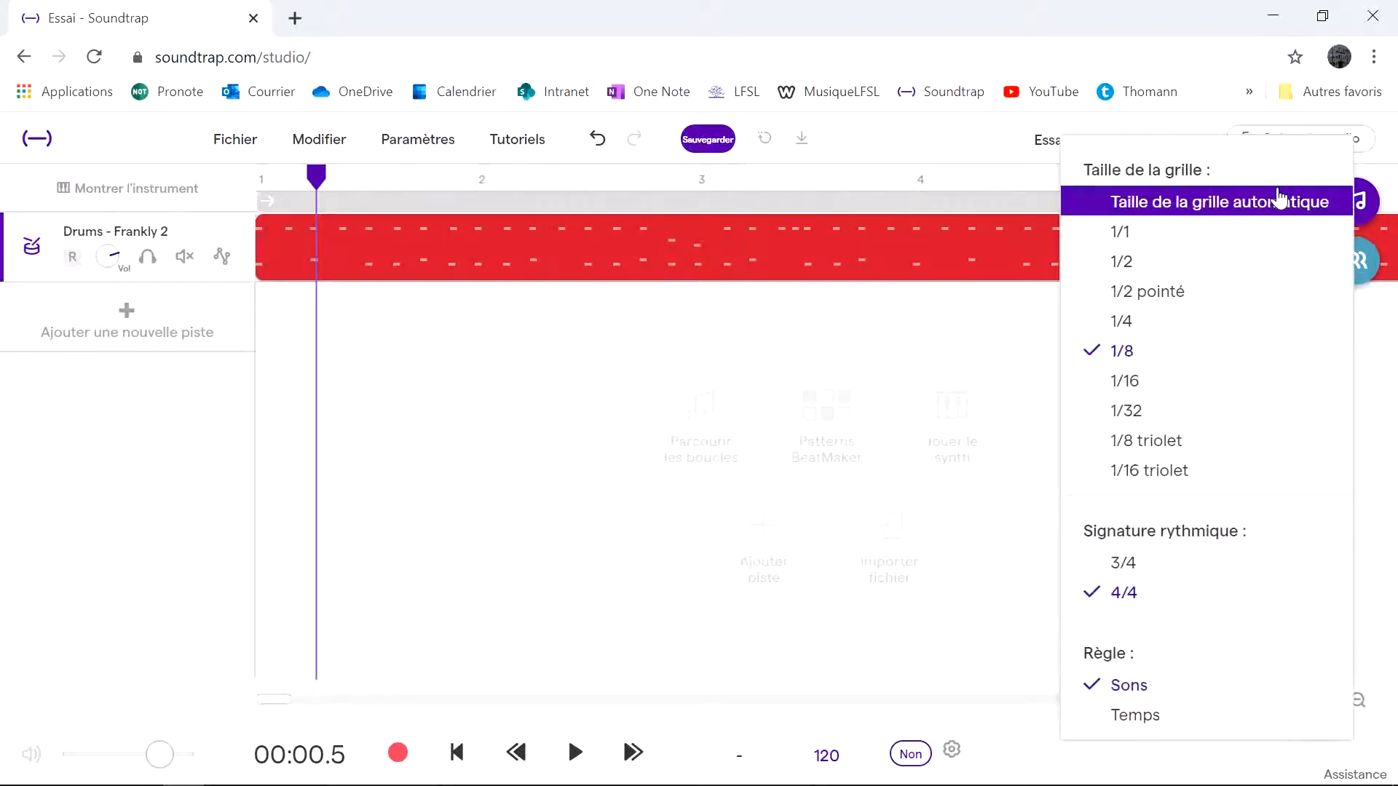
pyautogui.click(1196, 382)
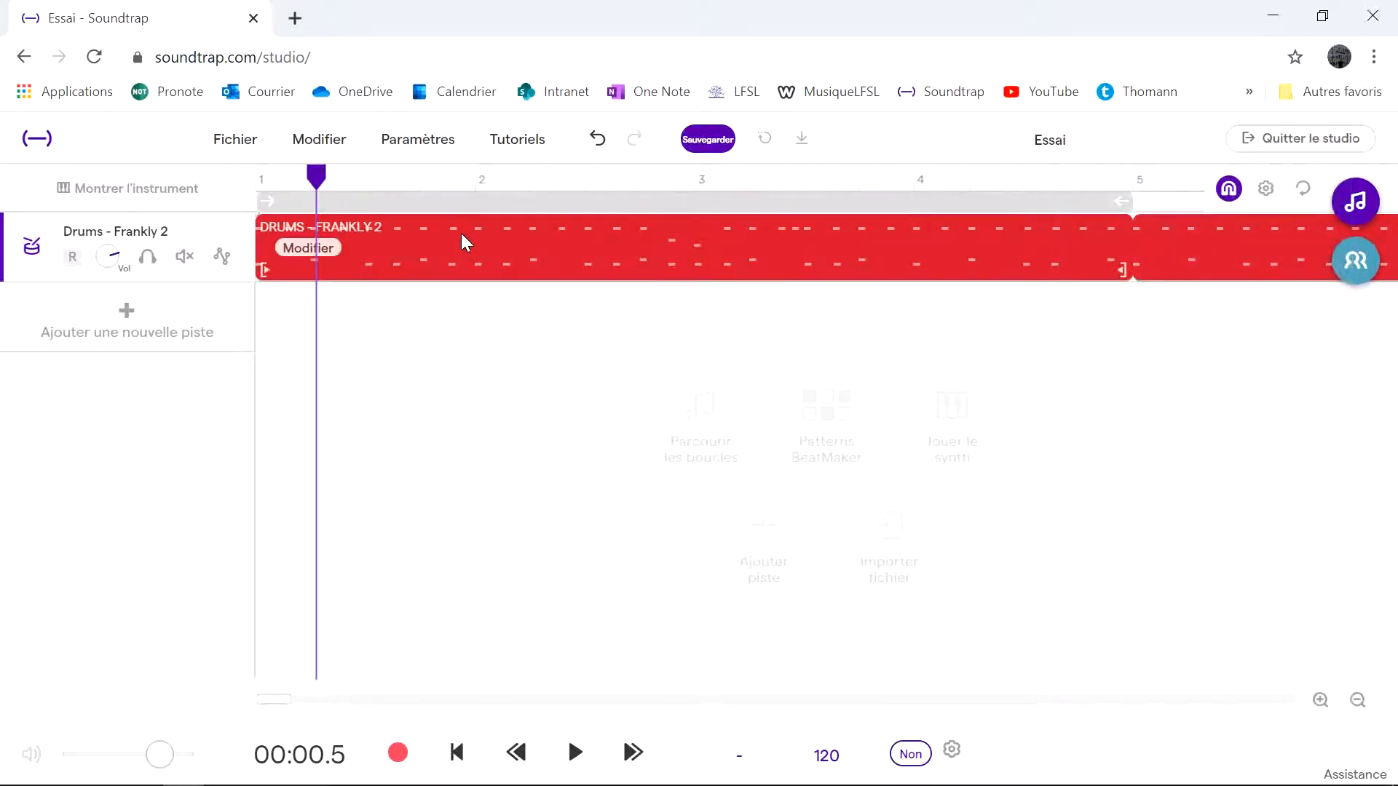
pyautogui.moveTo(461, 234)
pyautogui.mouseDown()
pyautogui.moveTo(549, 247)
pyautogui.moveTo(472, 247)
pyautogui.mouseUp()
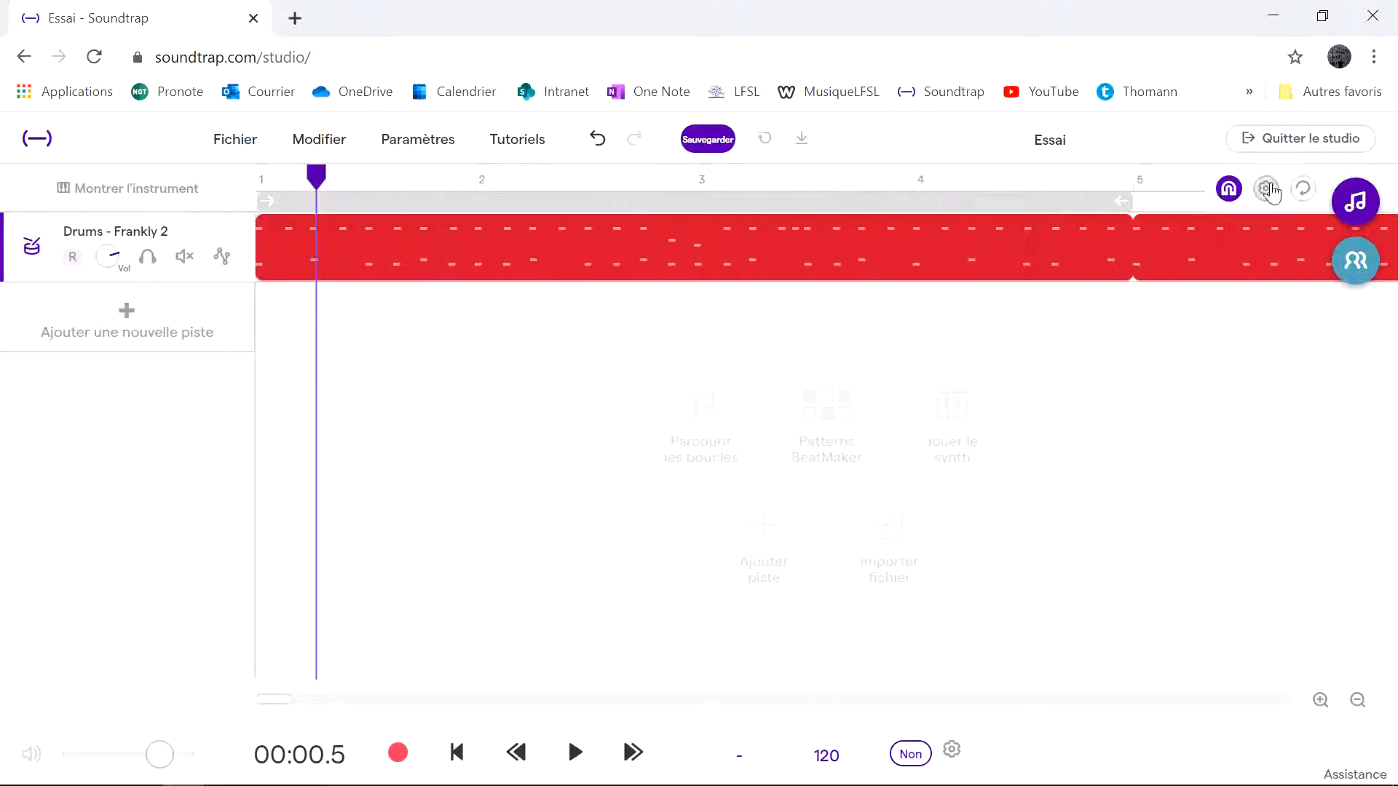
pyautogui.click(1265, 188)
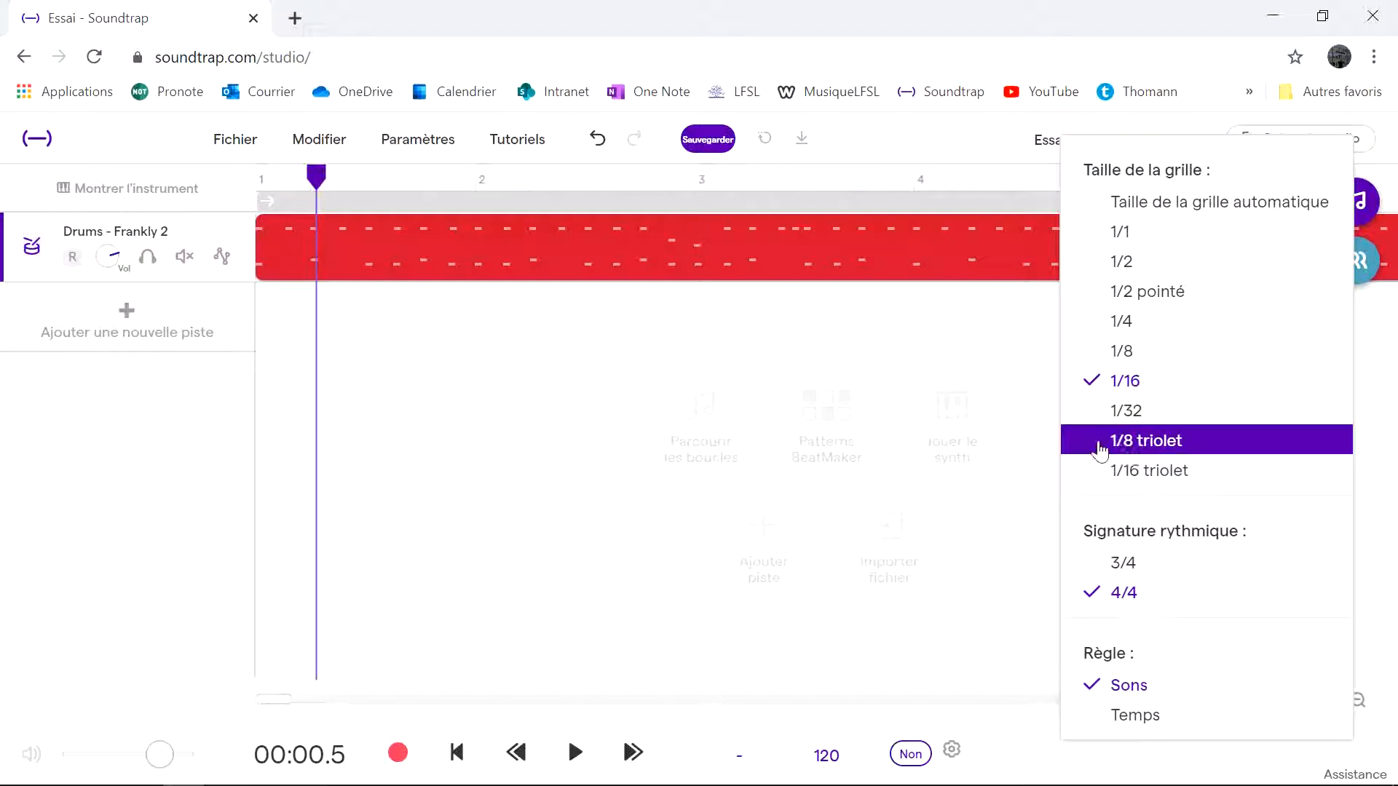
pyautogui.click(712, 350)
# Set the grid size to automatic and shift the drum clip about an eighth of a bar past the start of bar 1
pyautogui.click(1270, 185)
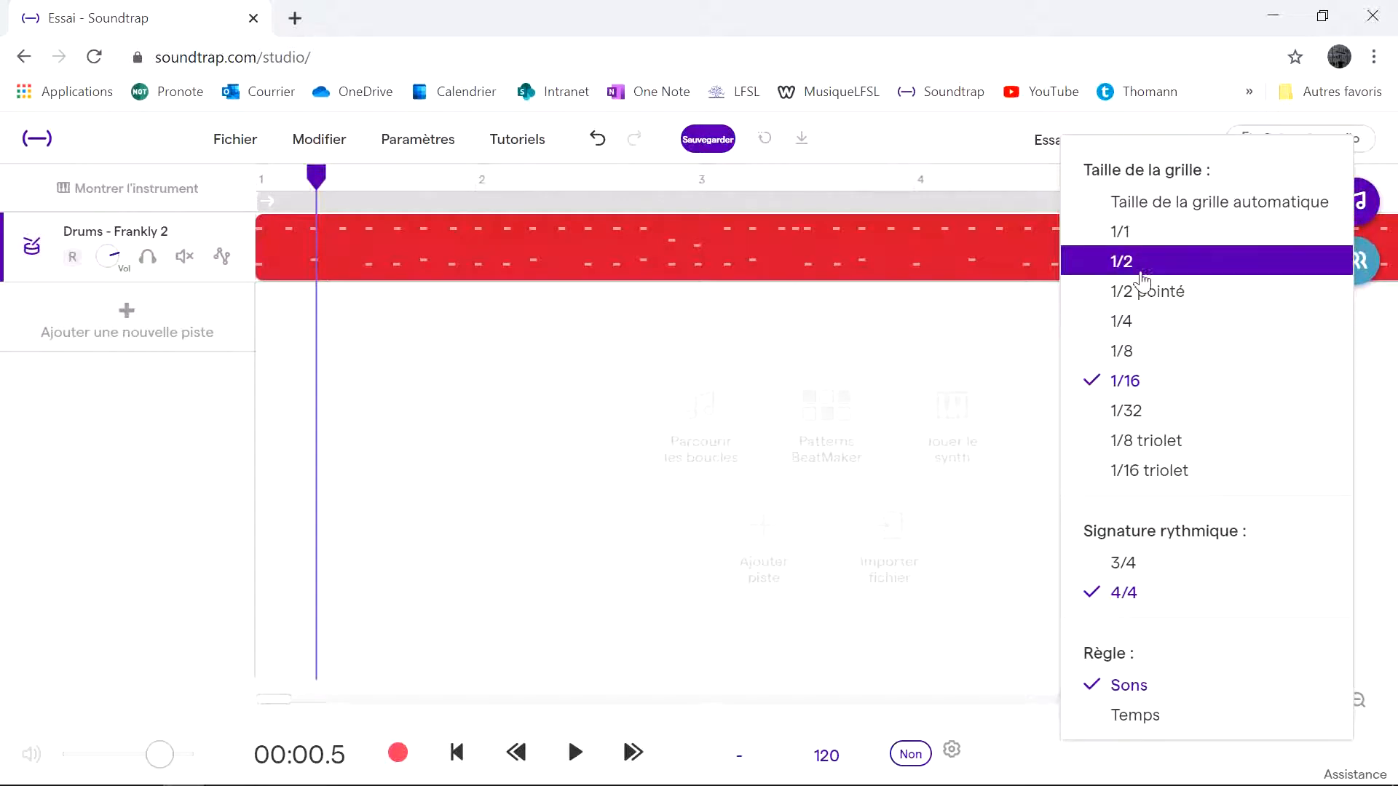
pyautogui.click(1130, 215)
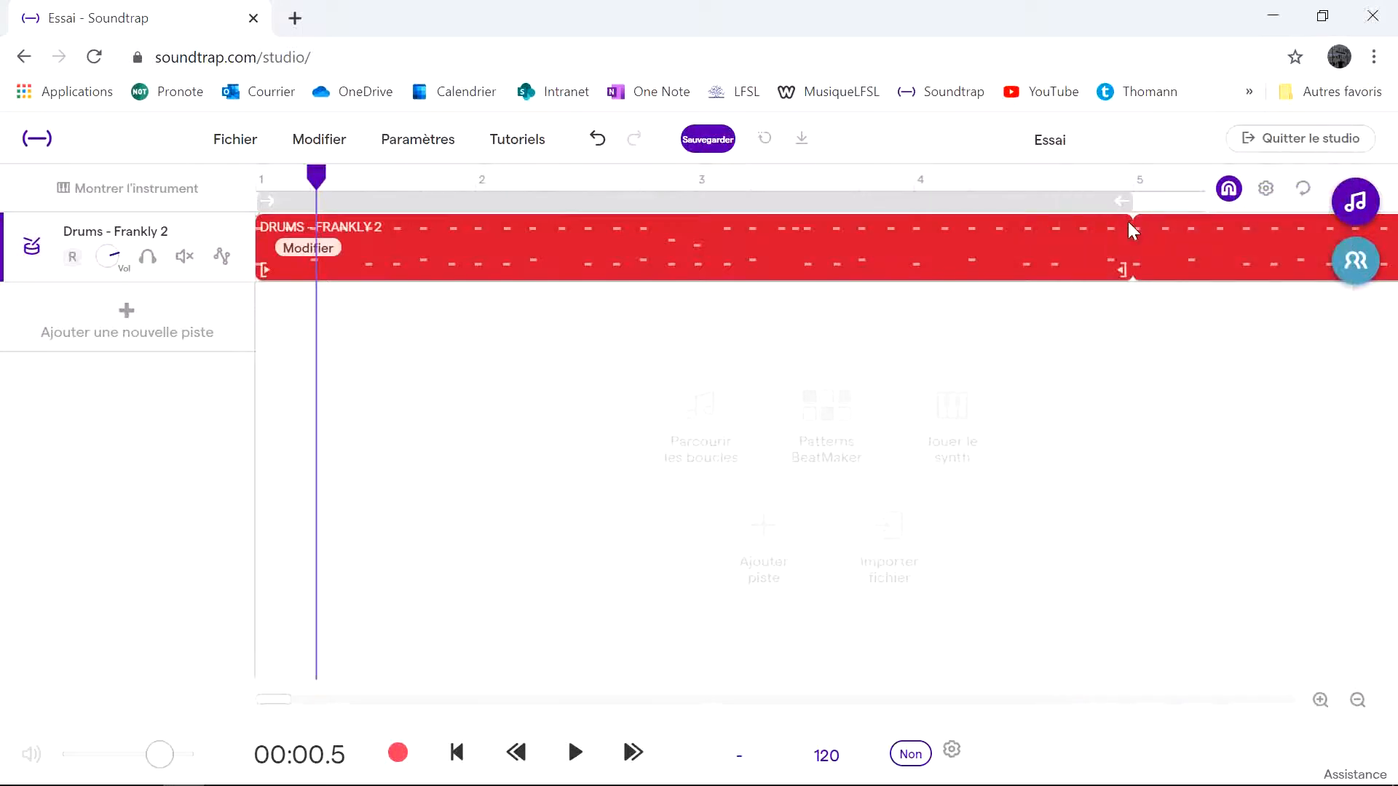
pyautogui.moveTo(560, 262); pyautogui.dragTo(589, 261)
# Set the grid size to 1/2, then move the drum clip to the middle of bar 1 and back to the bar's start
pyautogui.click(1267, 190)
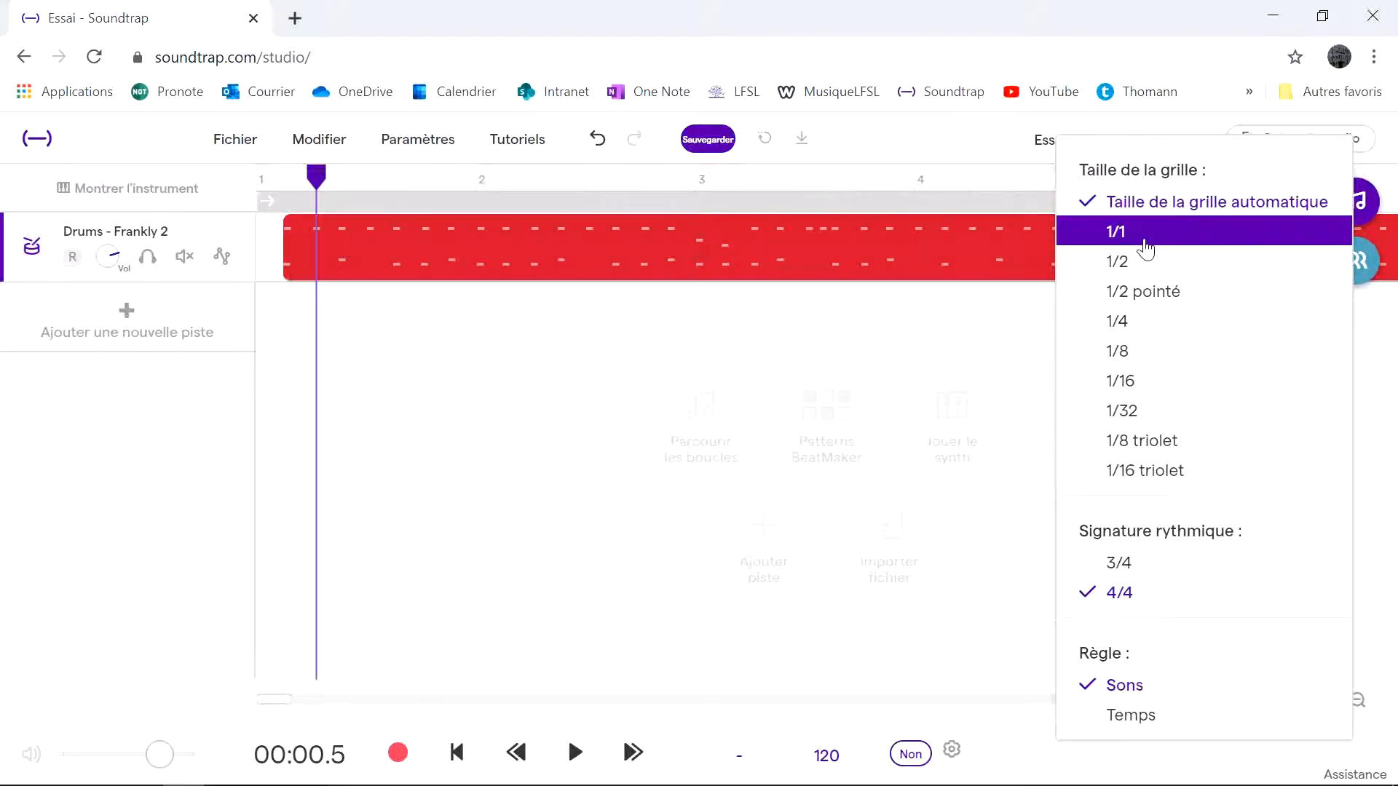
pyautogui.click(1142, 264)
pyautogui.moveTo(452, 243); pyautogui.dragTo(571, 228)
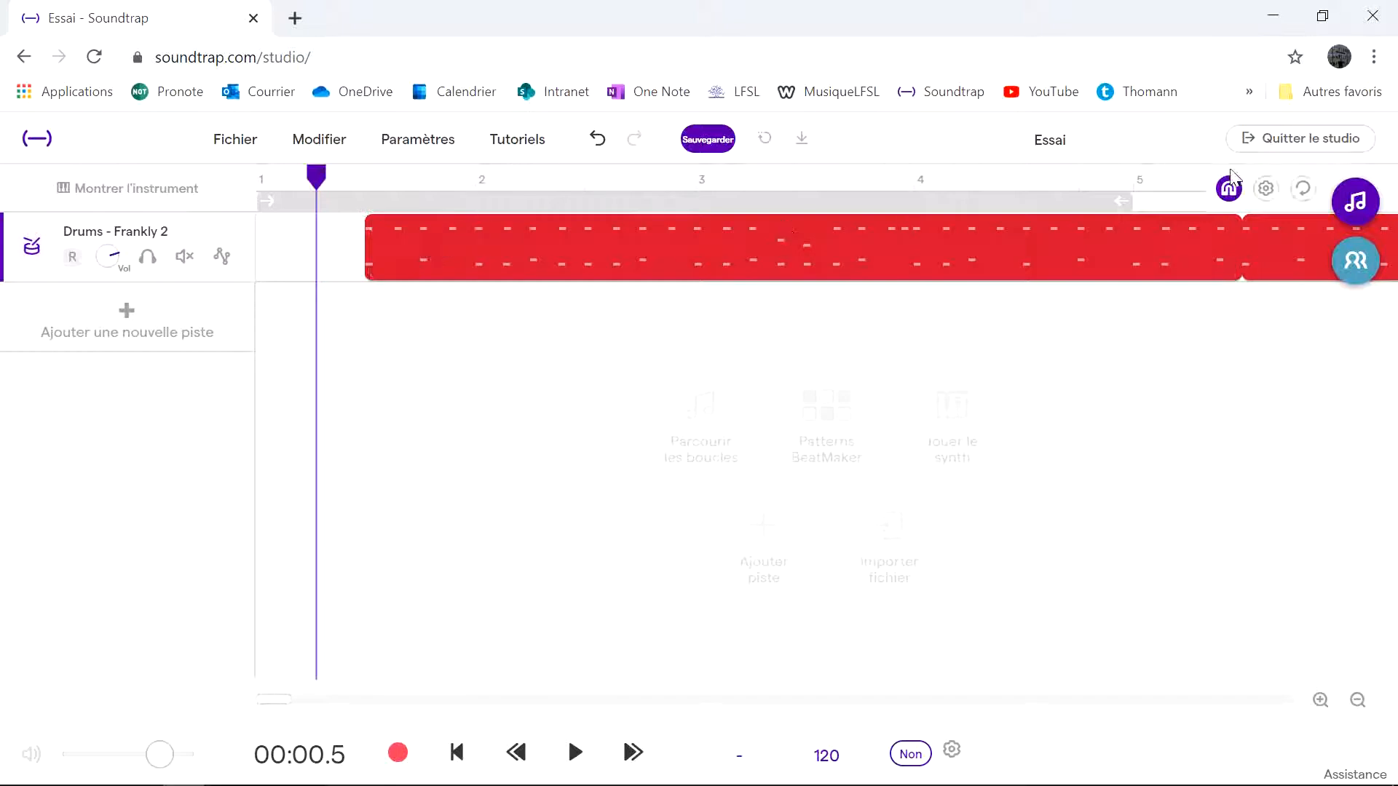
pyautogui.click(1266, 189)
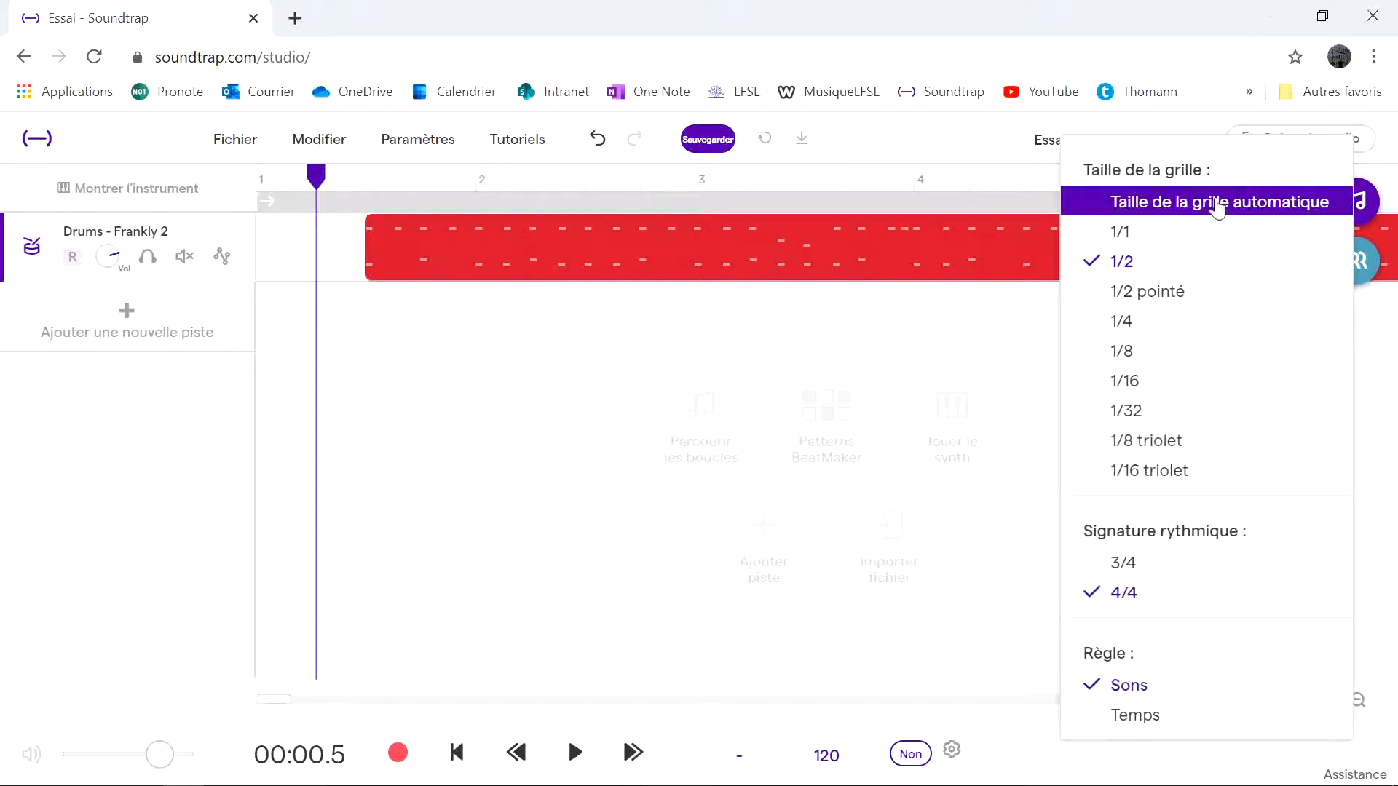
pyautogui.click(845, 362)
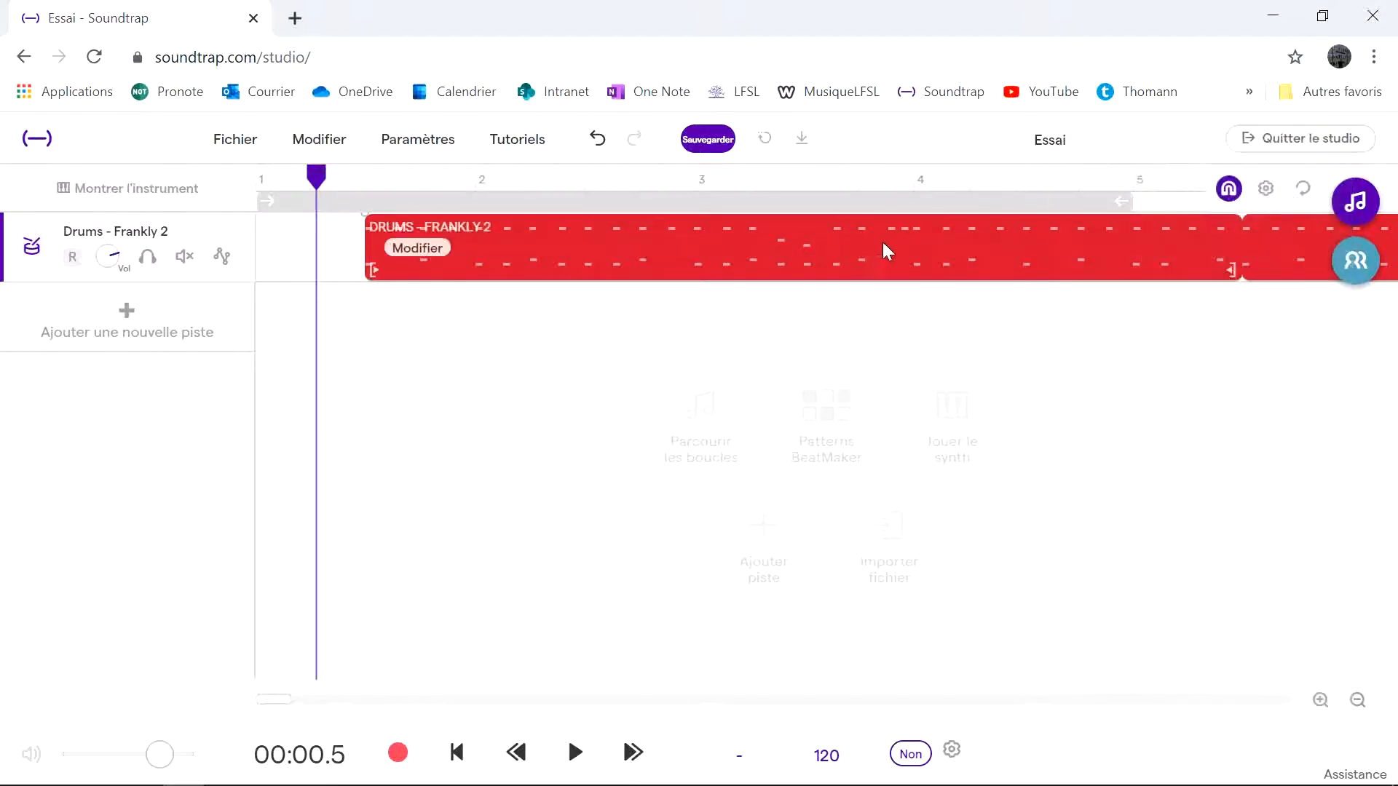
pyautogui.moveTo(883, 247); pyautogui.dragTo(684, 246)
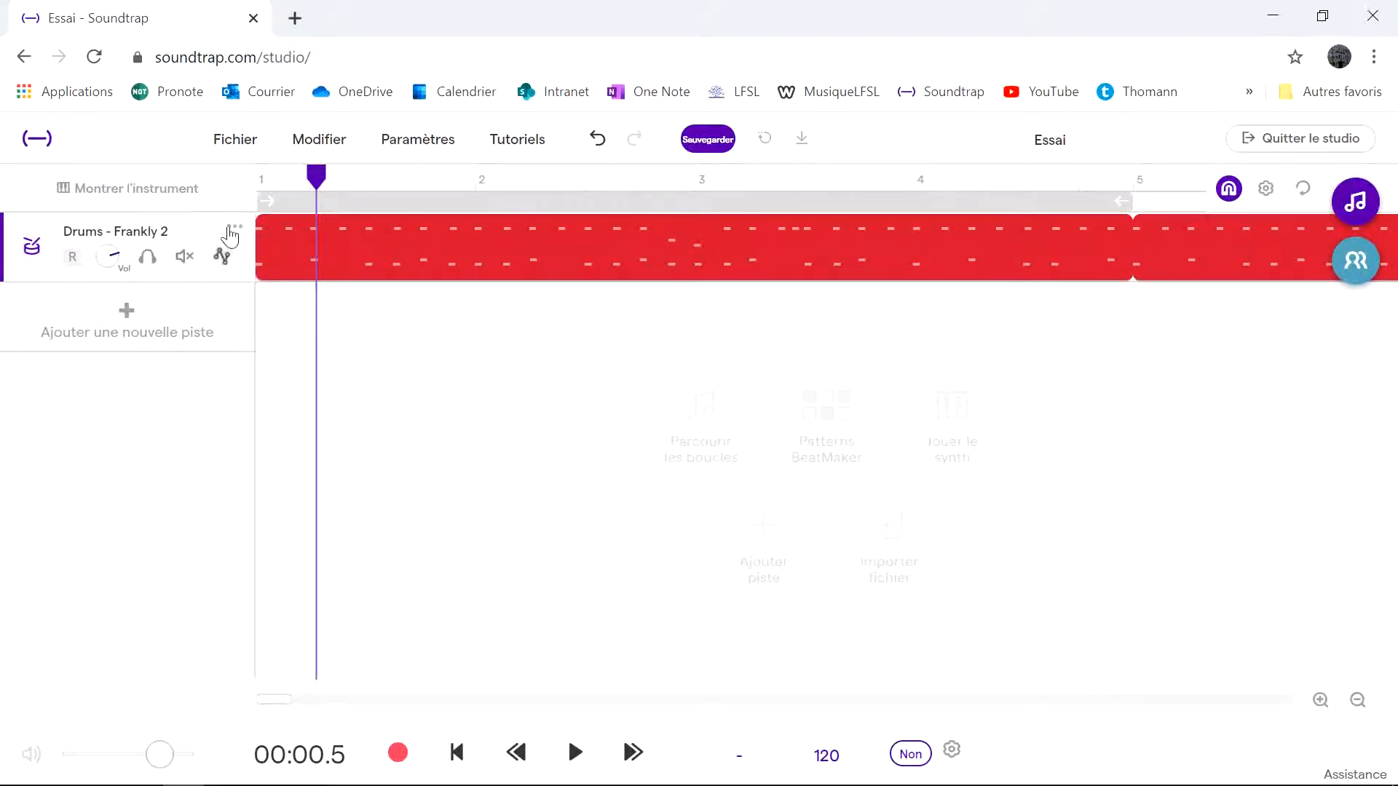
# Show the project's collaborators and hide them again
pyautogui.moveTo(781, 276)
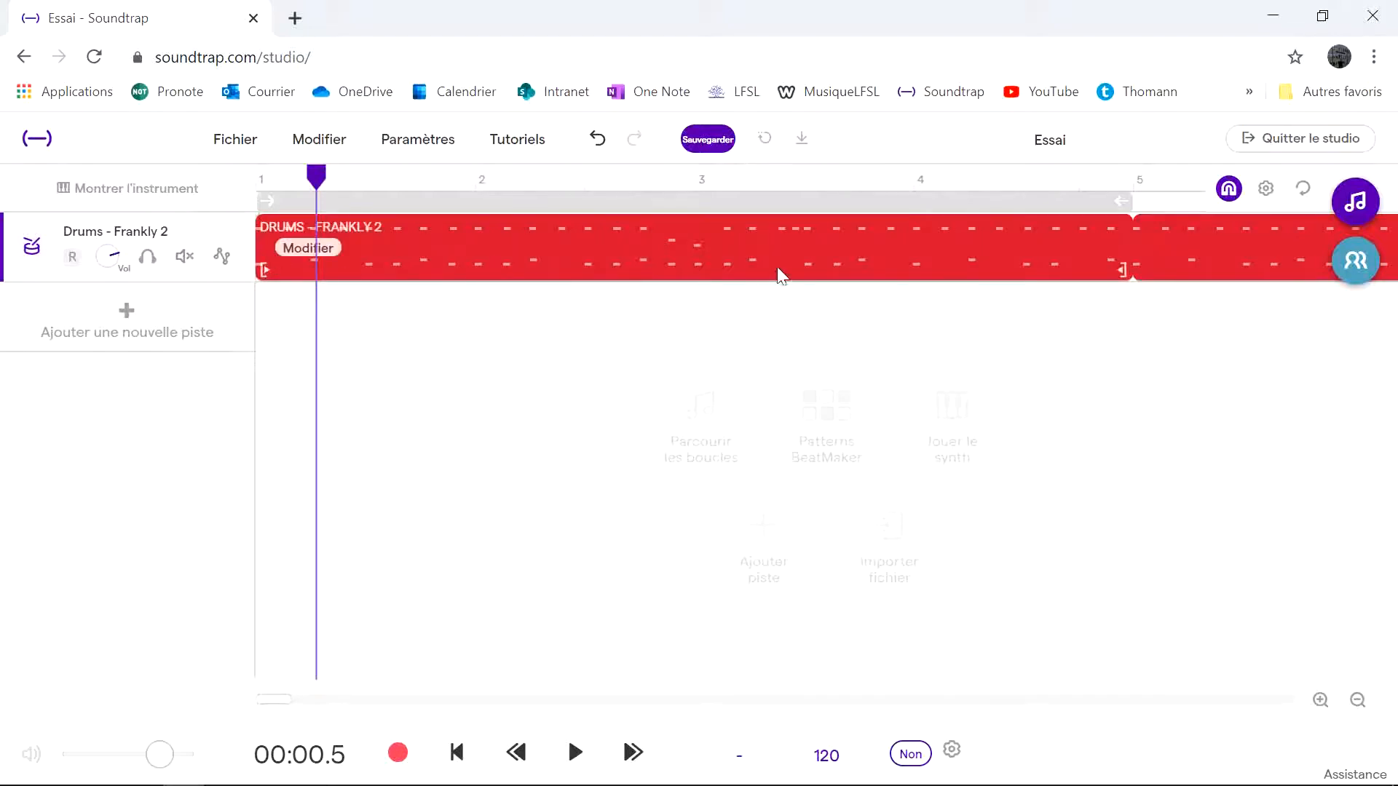
pyautogui.click(1355, 264)
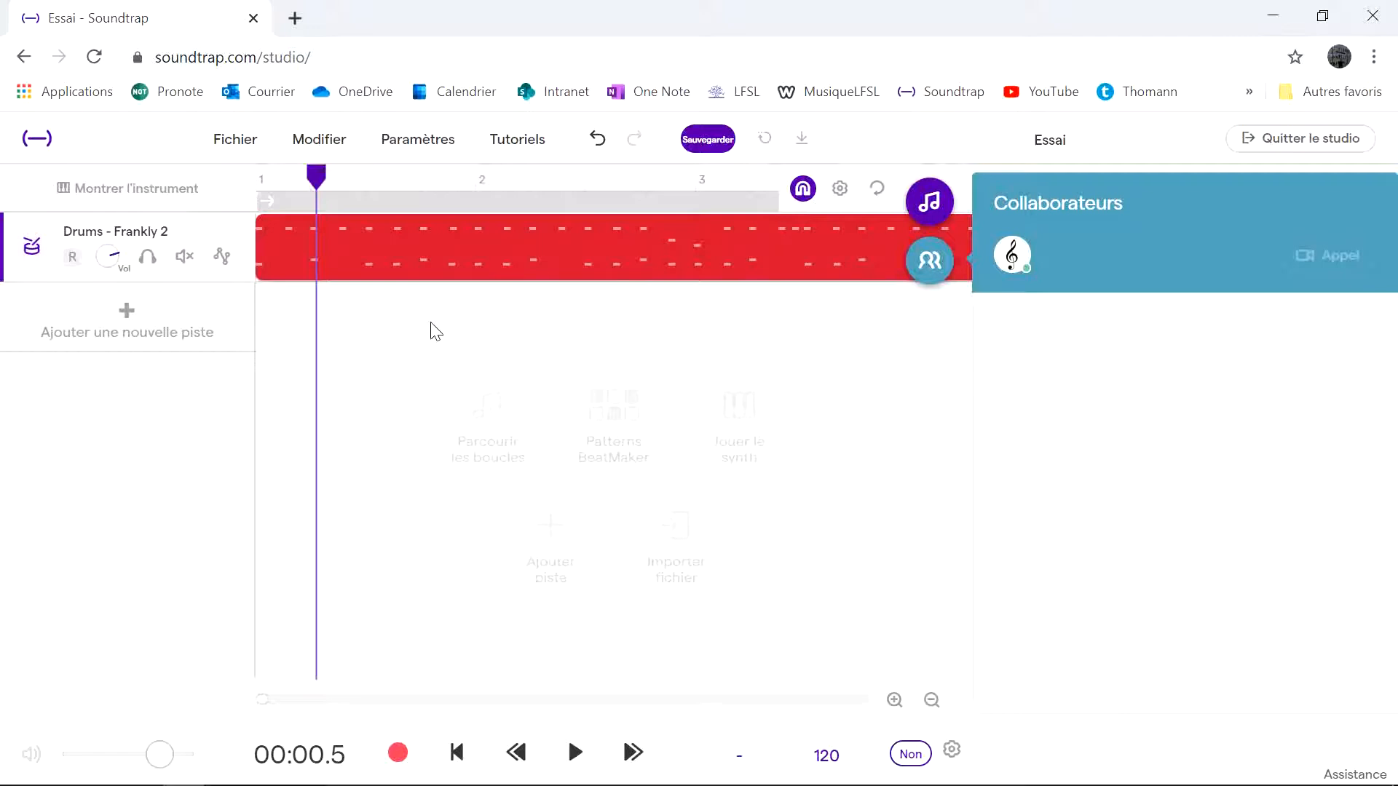
pyautogui.click(945, 275)
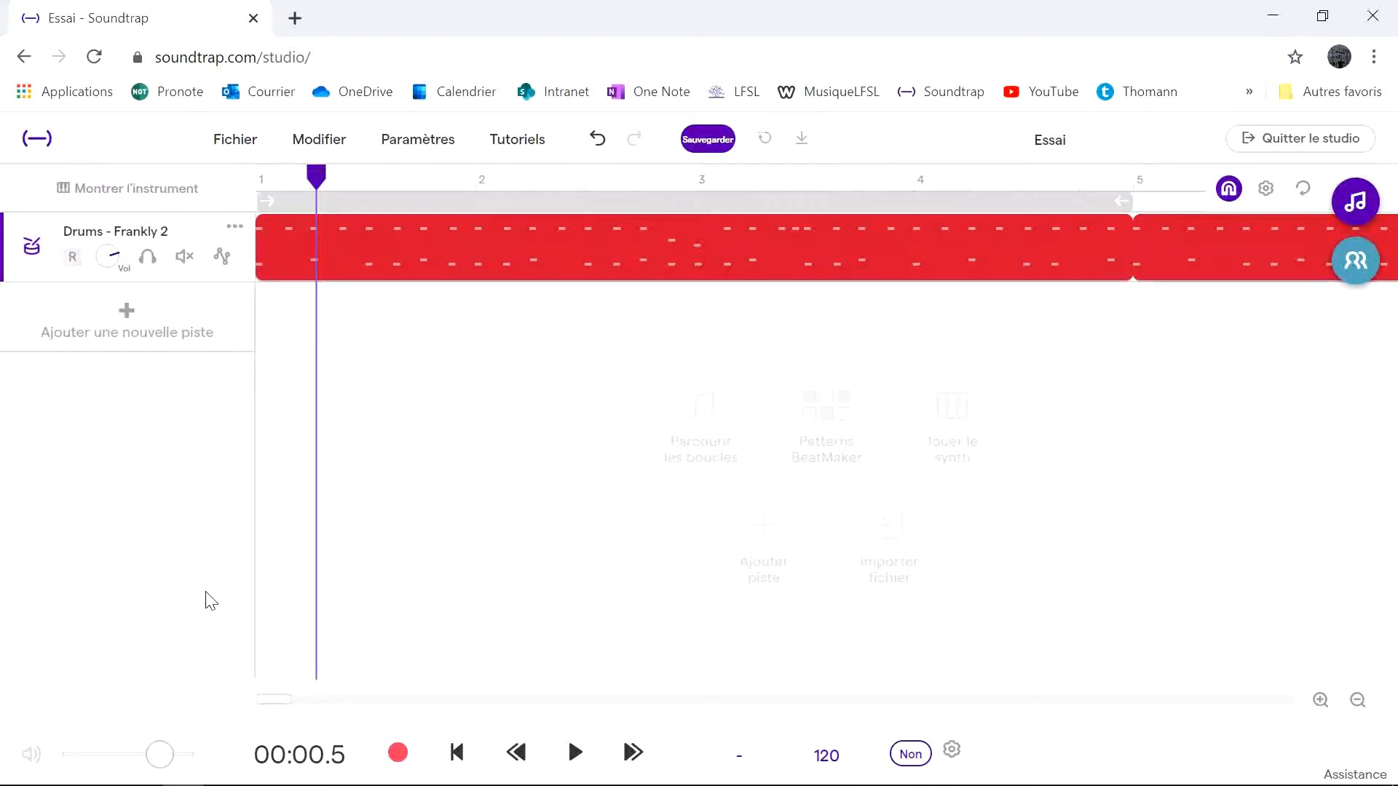
pyautogui.moveTo(577, 770)
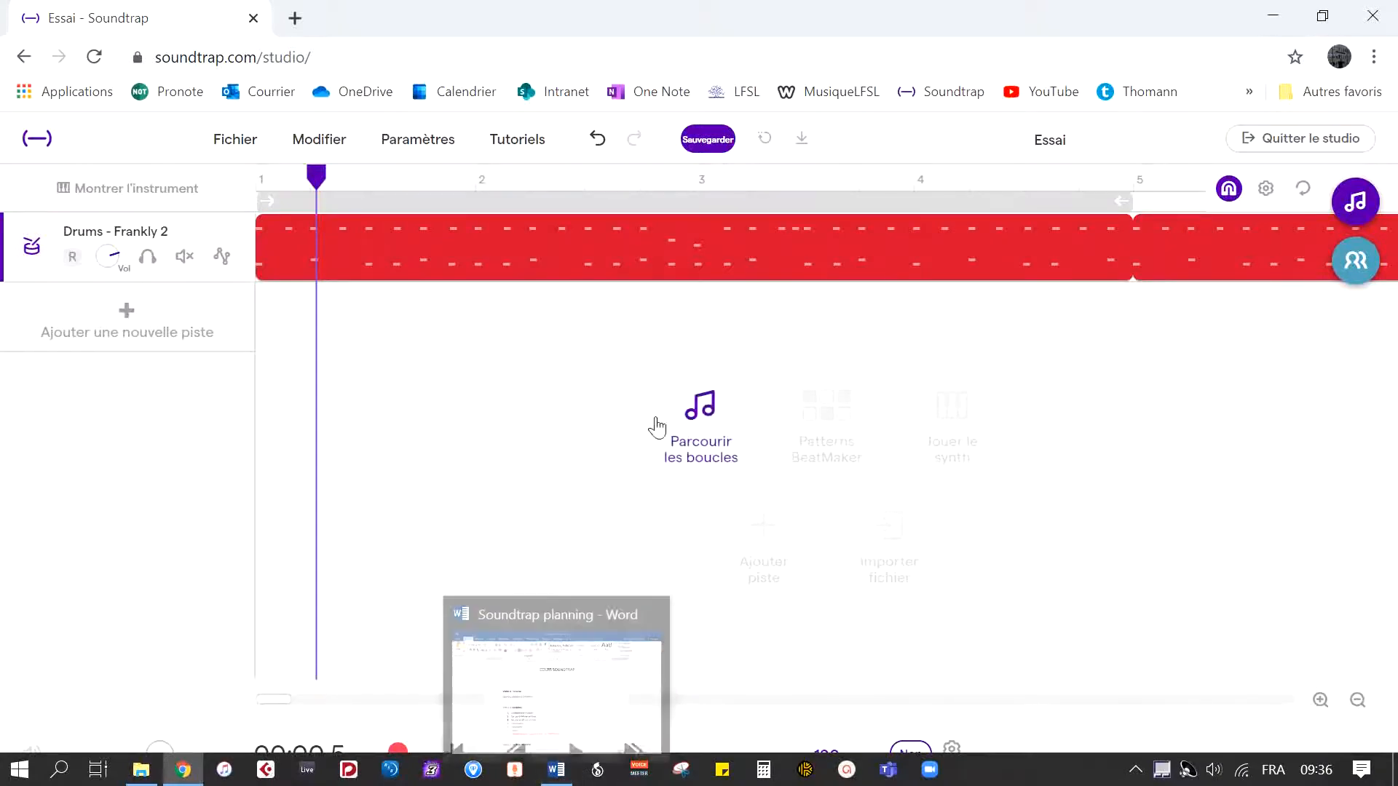
# Turn on cycle mode and shorten the cycle region to bars 1 and 2
pyautogui.click(1092, 199)
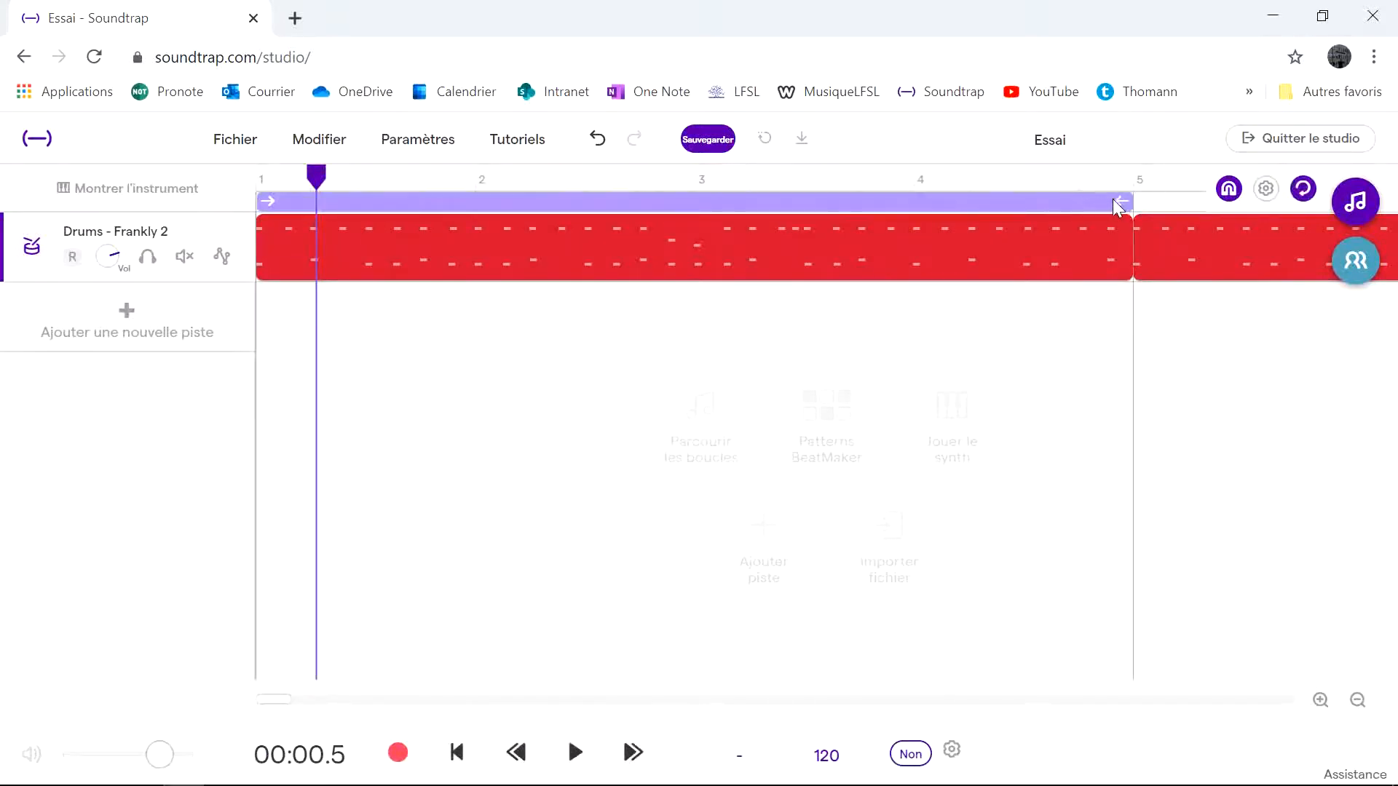
pyautogui.moveTo(1126, 198); pyautogui.dragTo(652, 211)
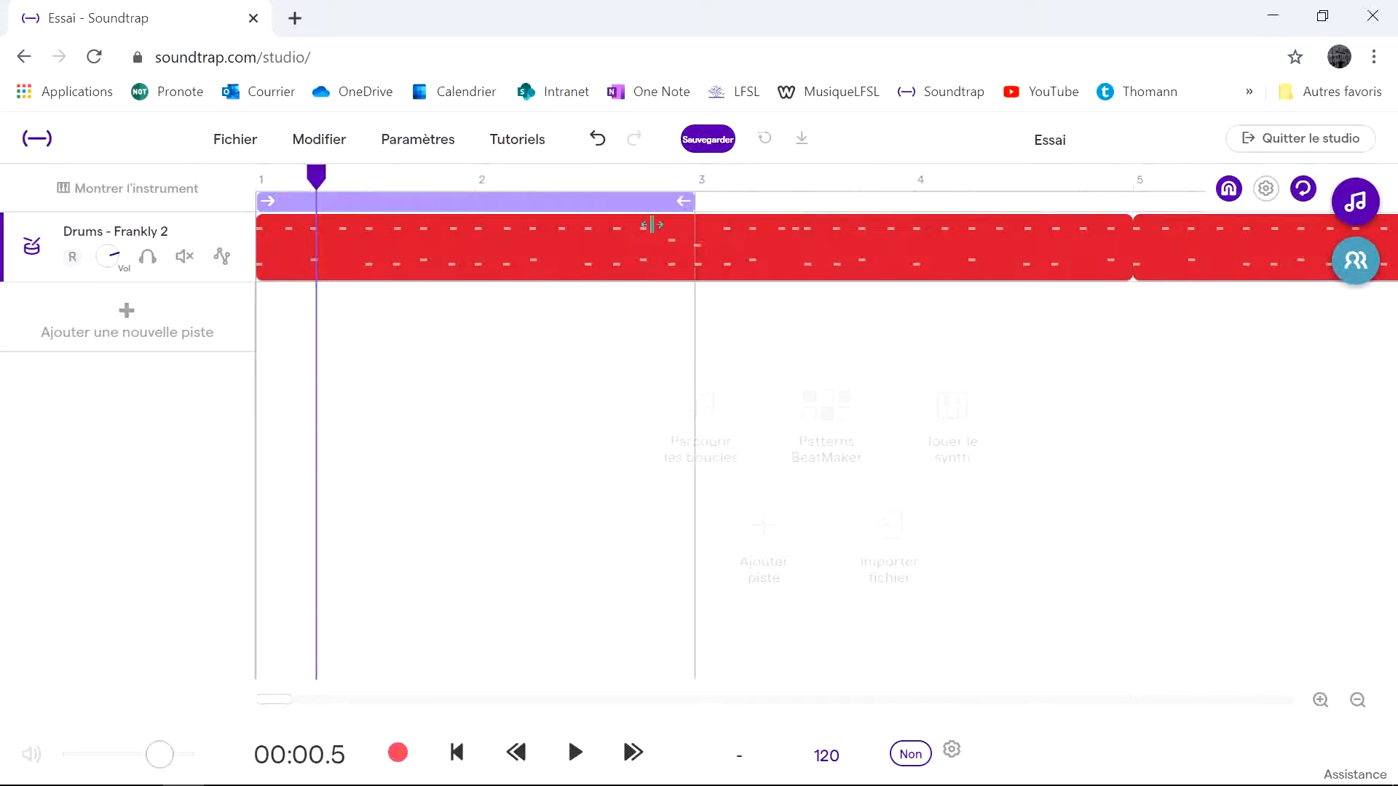
# Lower the Drums - Frankly 2 track's volume to about the middle while the cycle plays, and stop playback
pyautogui.click(572, 773)
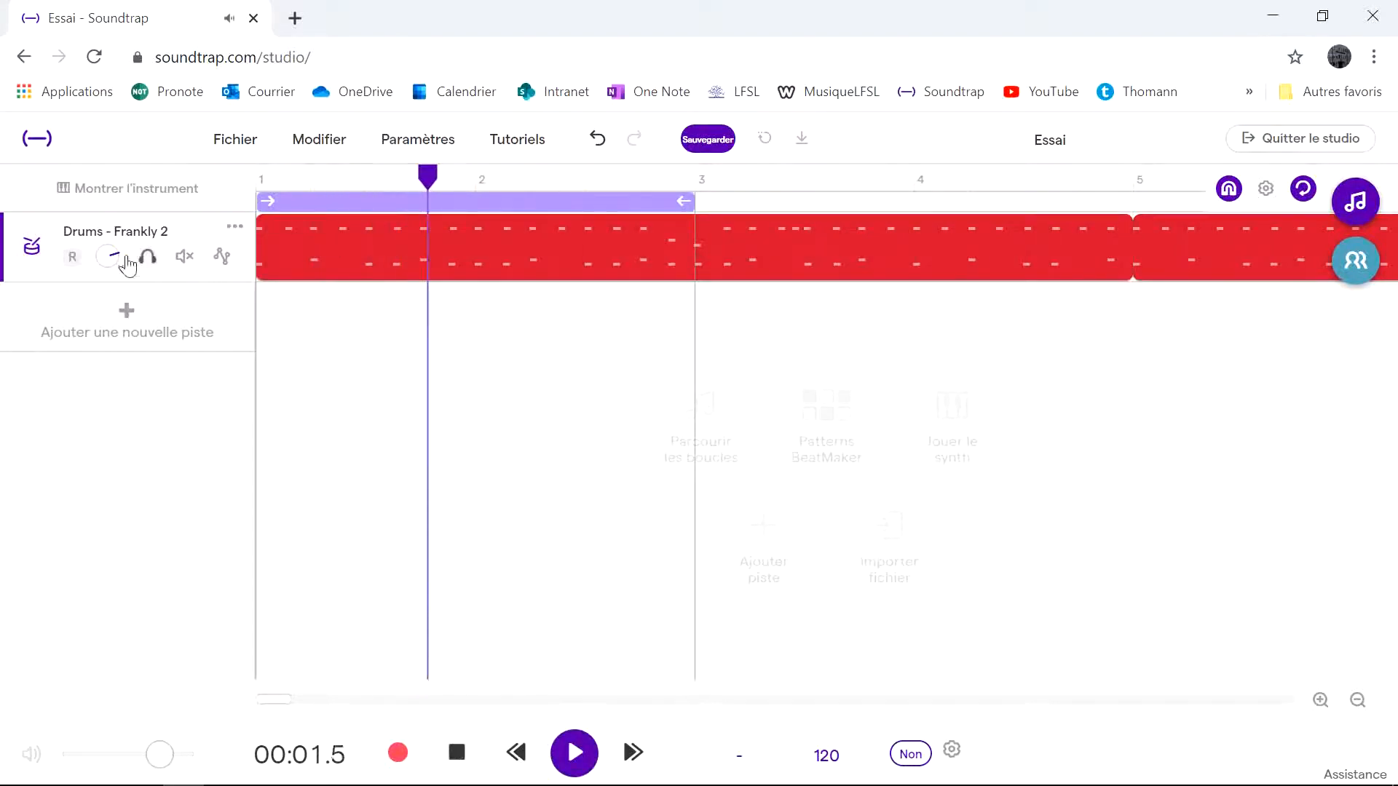
pyautogui.moveTo(109, 257); pyautogui.dragTo(87, 312)
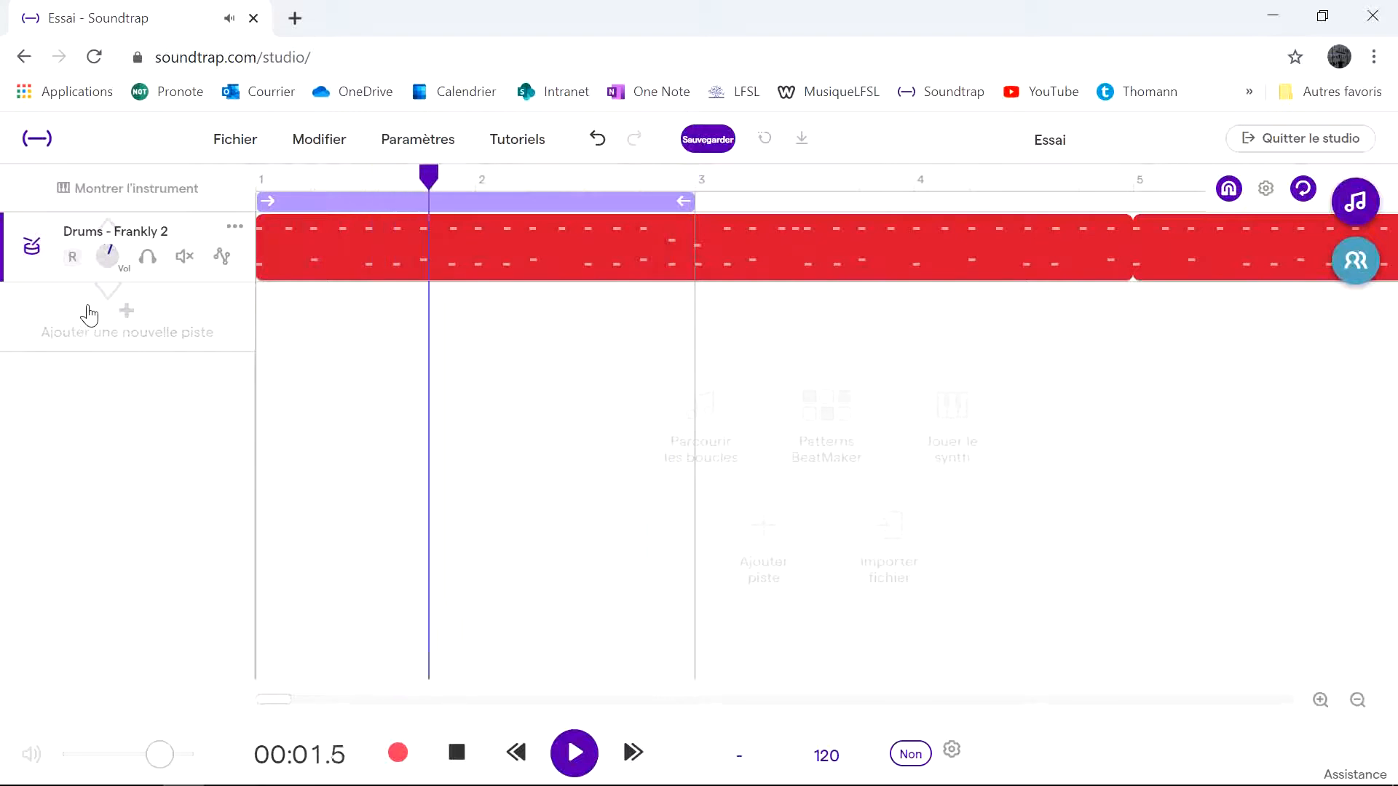
pyautogui.click(457, 752)
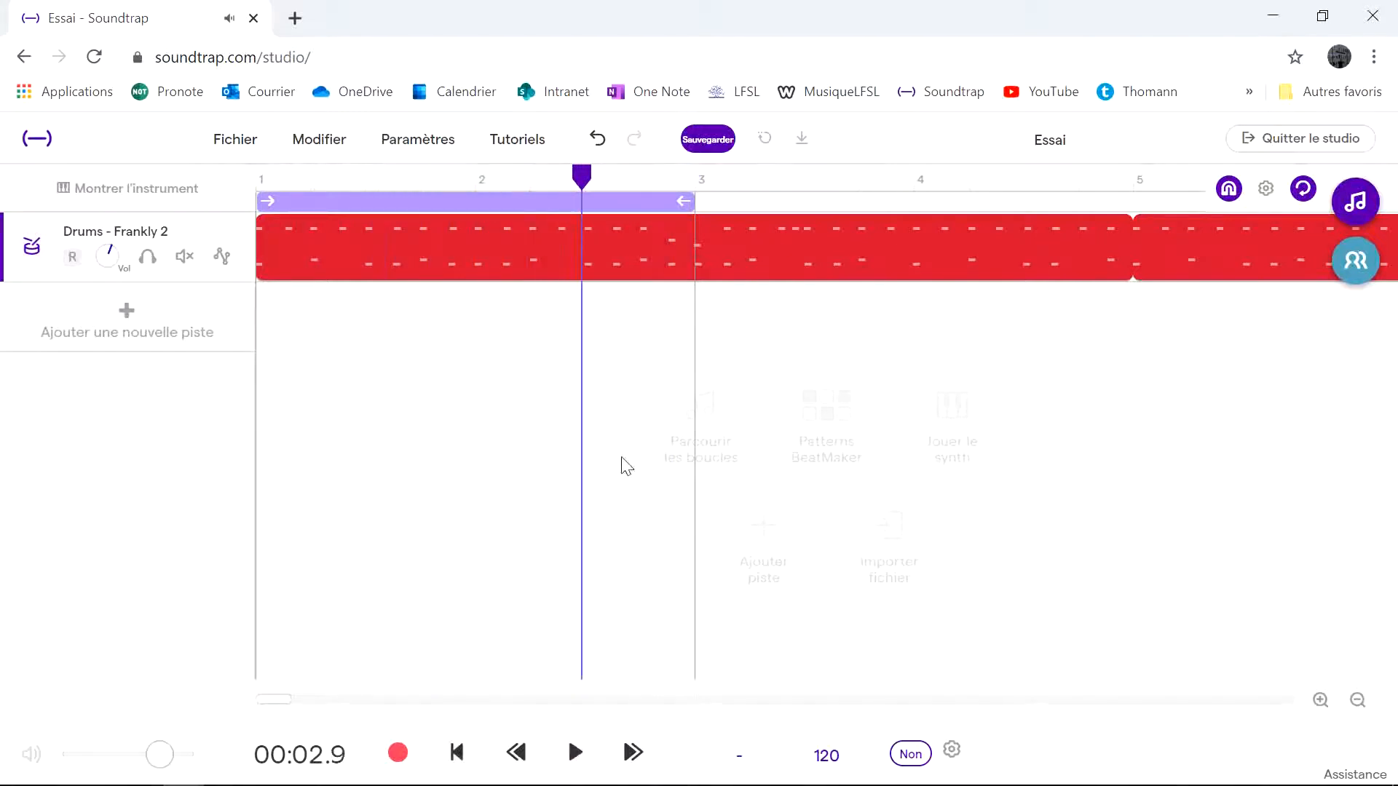
# Open the loop library and replace the Drums search with Bass only
pyautogui.click(1356, 202)
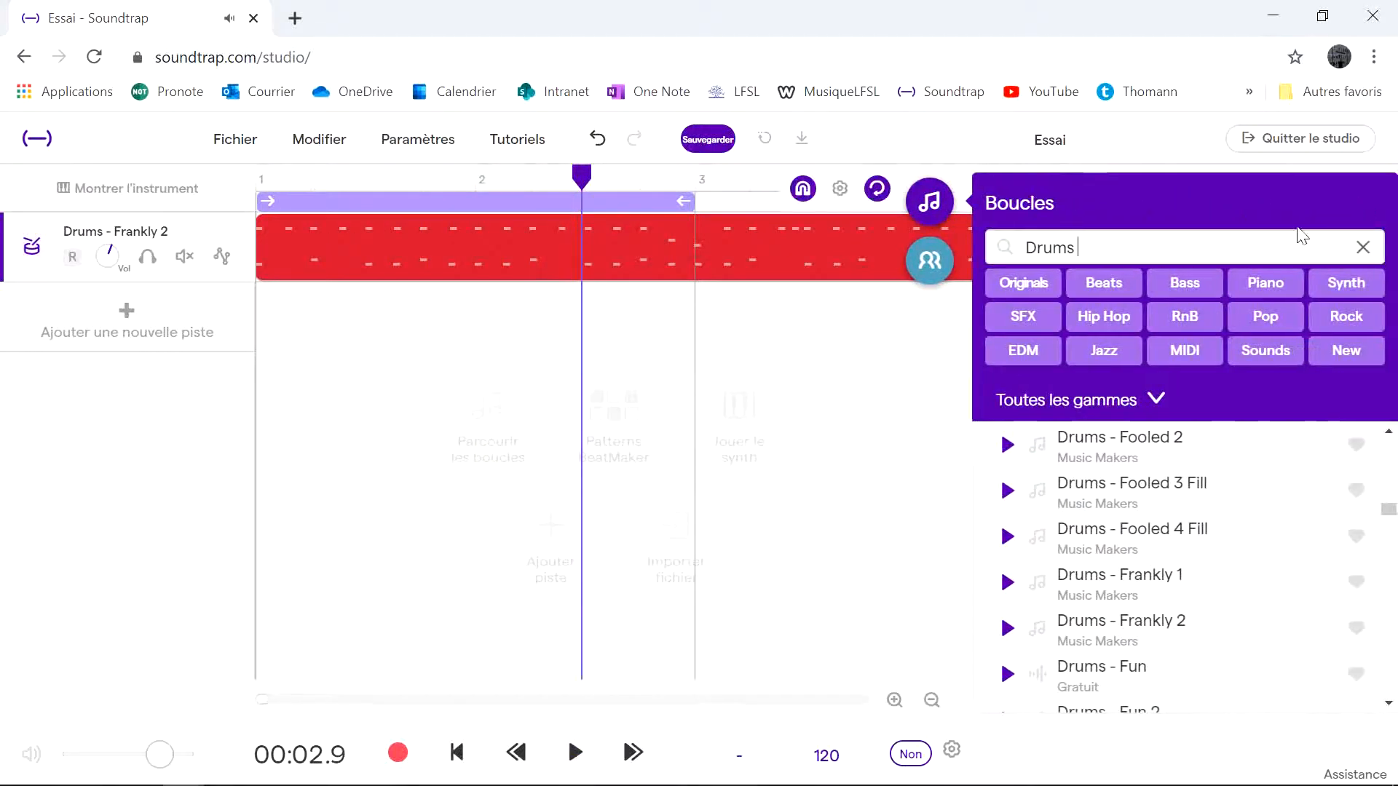
pyautogui.click(1185, 285)
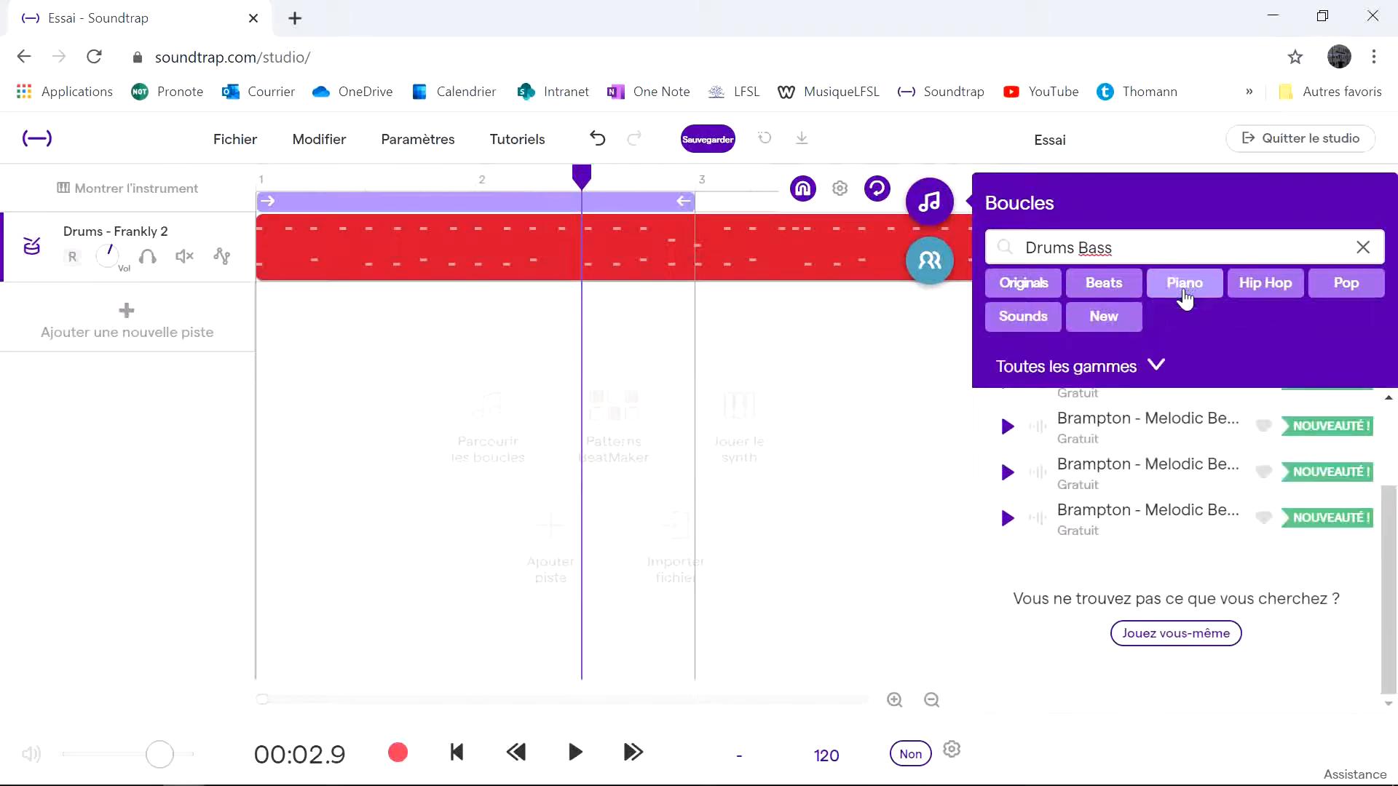
pyautogui.click(1006, 428)
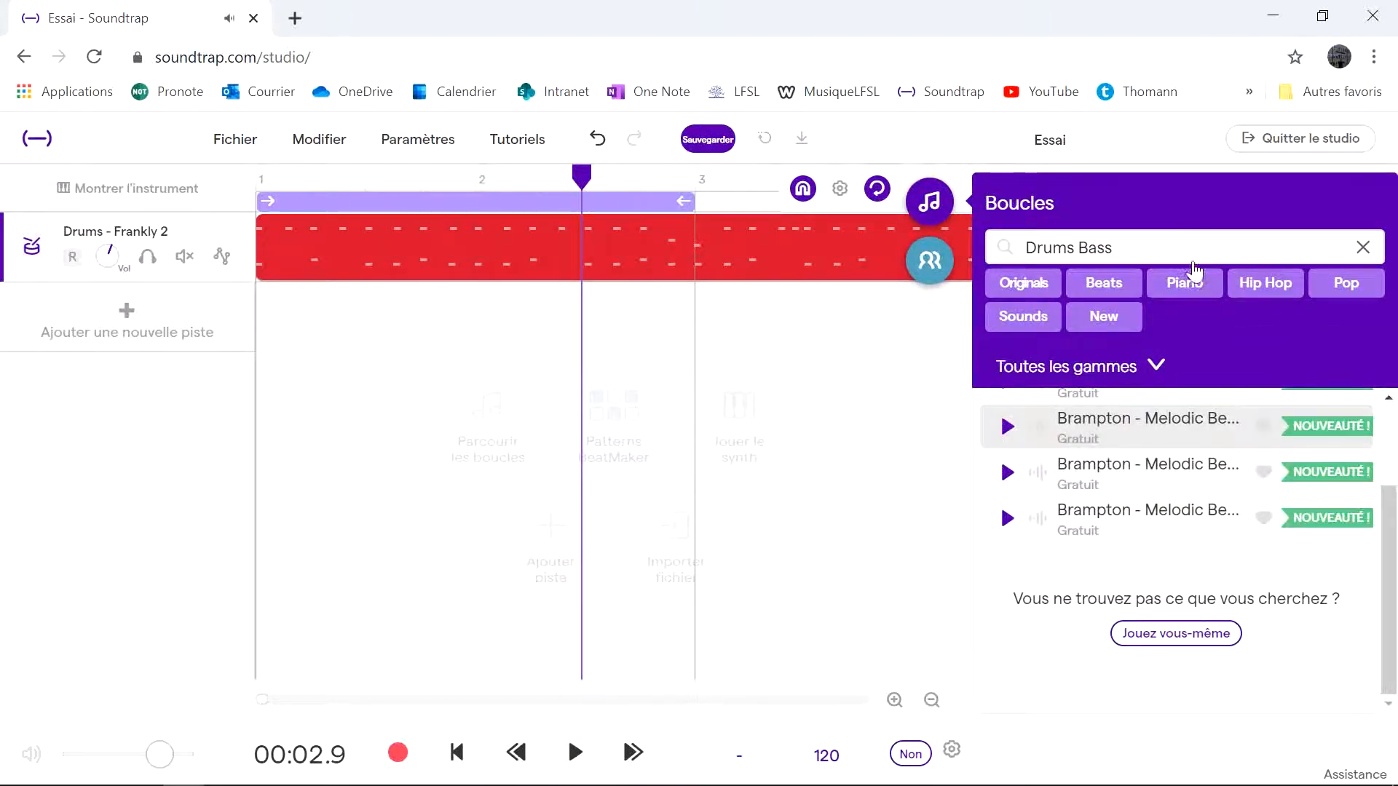
pyautogui.doubleClick(1055, 249)
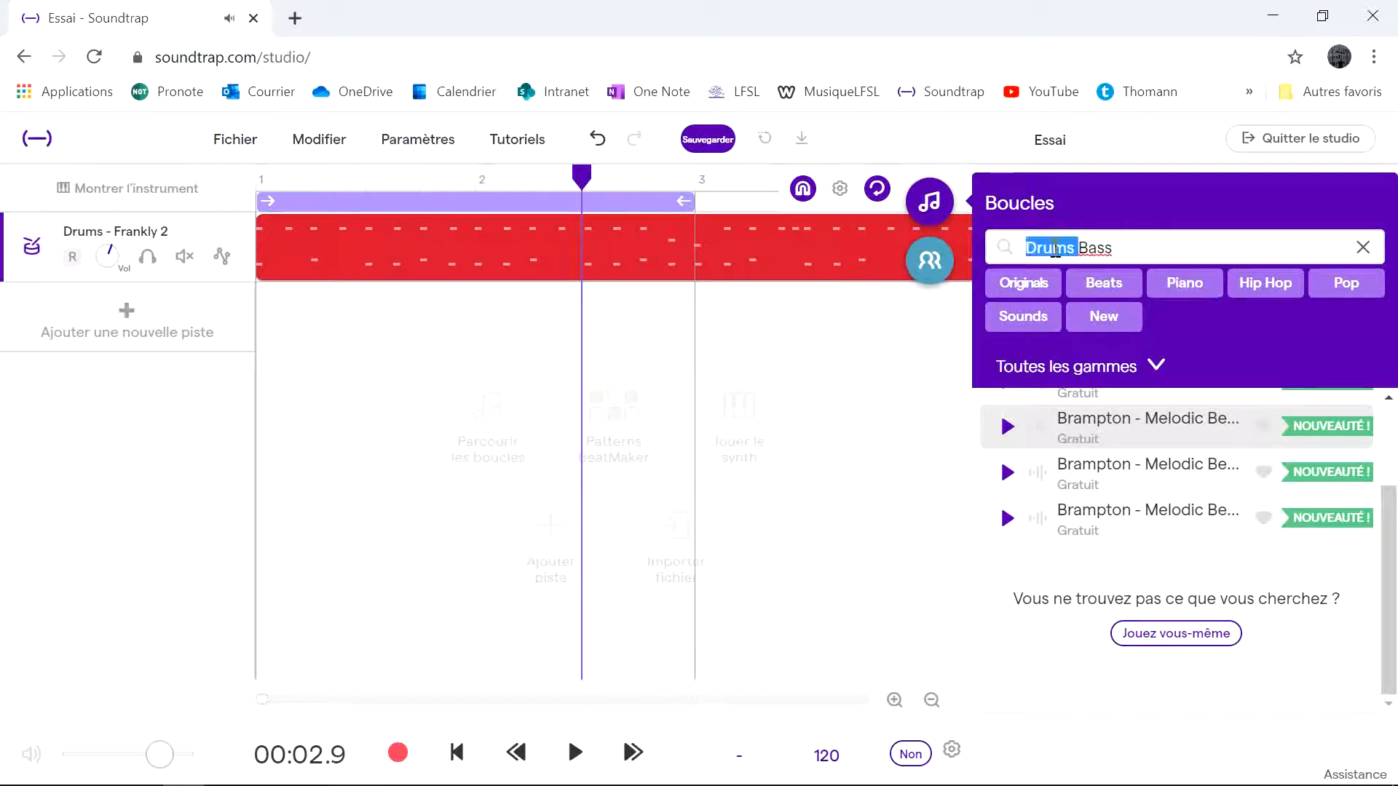
pyautogui.press('BackSpace')
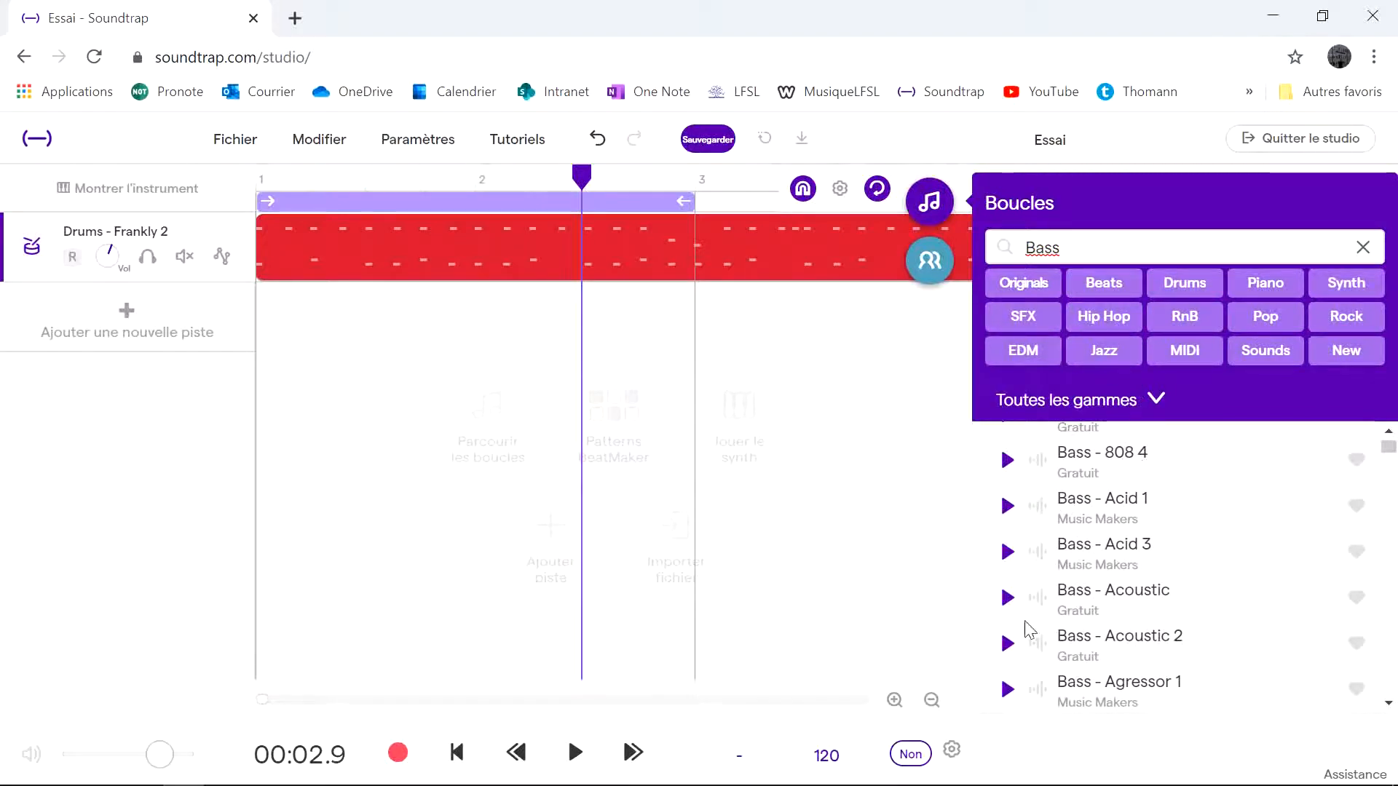
# Audition several bass loops, including Bass - Acoustic 2, Bass - Acoustic, Bass - Dancing 1, Bass - Kolos and Bass - Kingston 9
pyautogui.click(1007, 645)
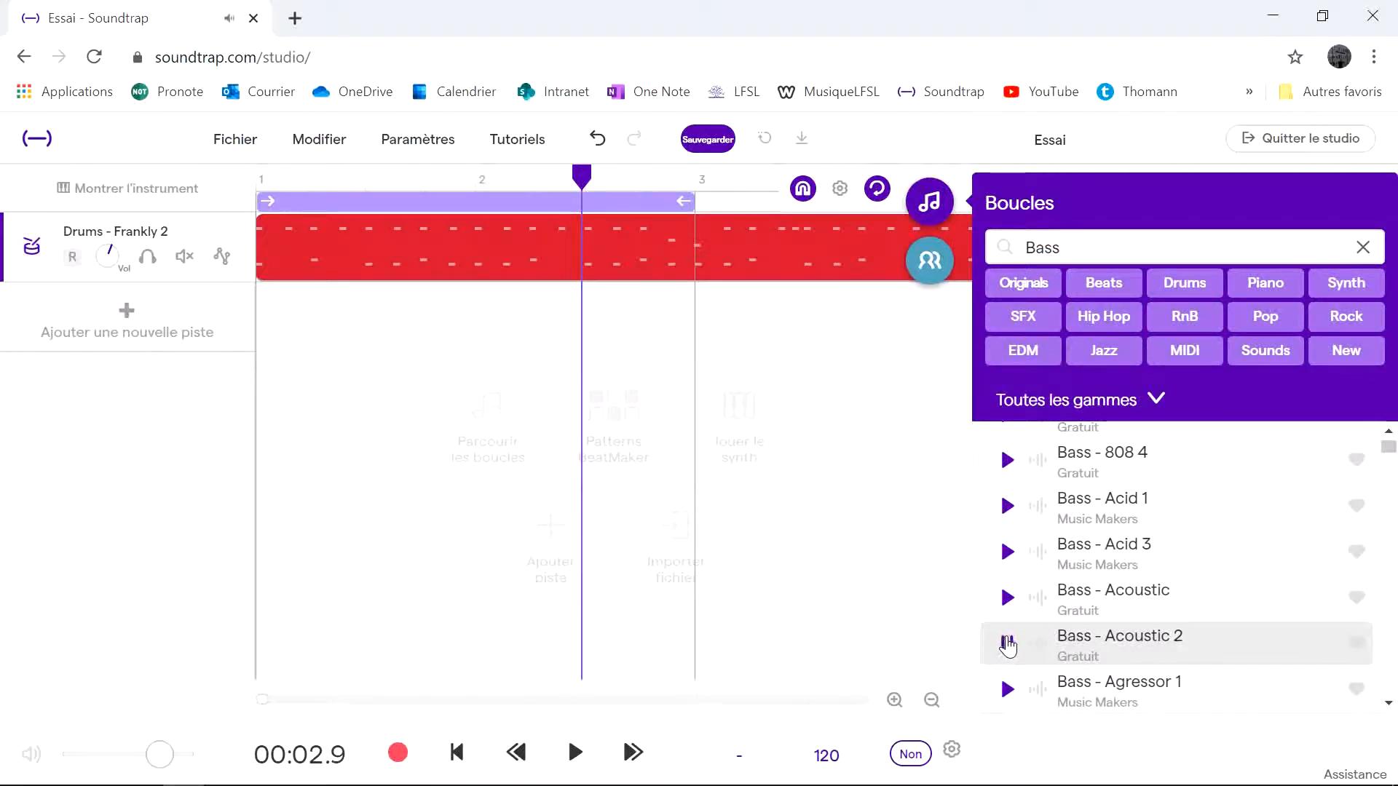
pyautogui.click(1017, 594)
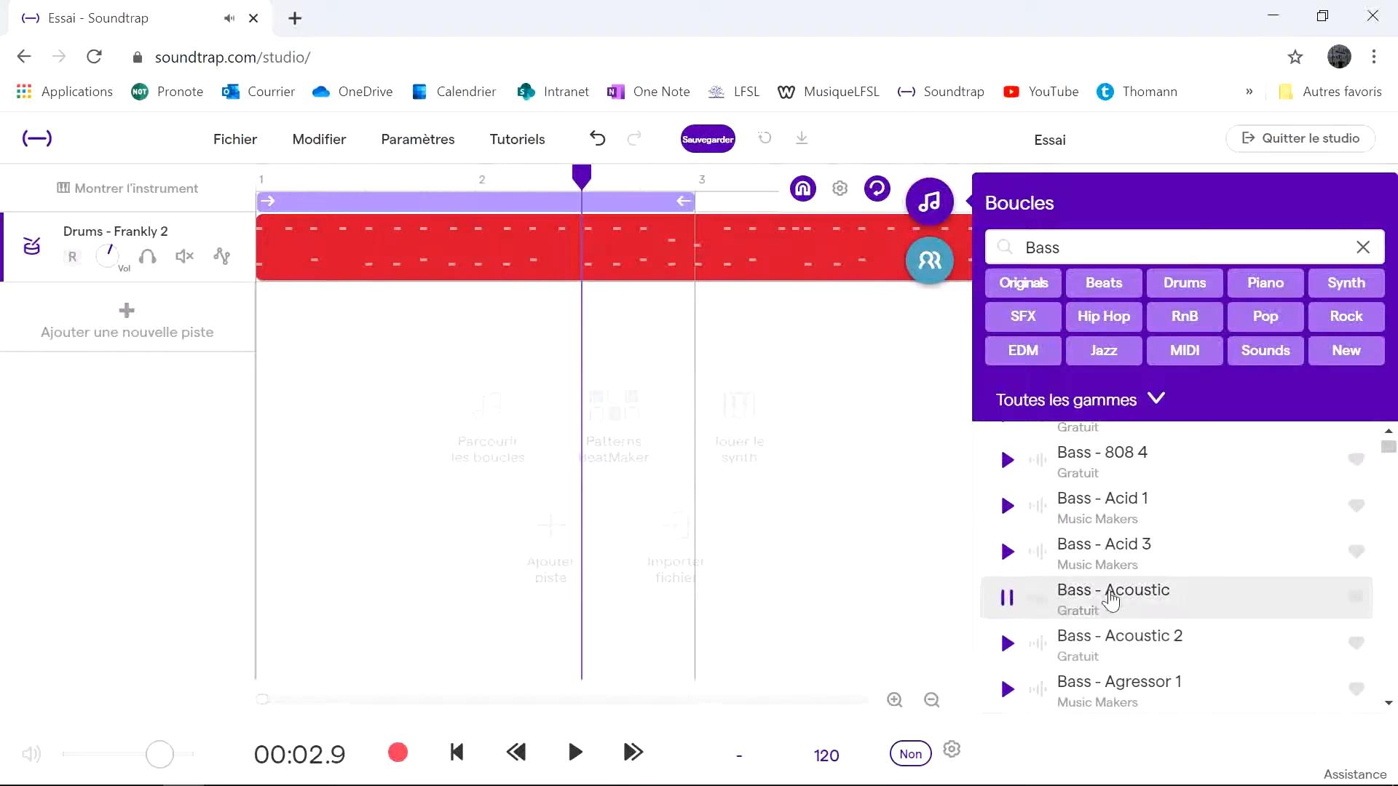
pyautogui.moveTo(1391, 446); pyautogui.dragTo(1379, 495)
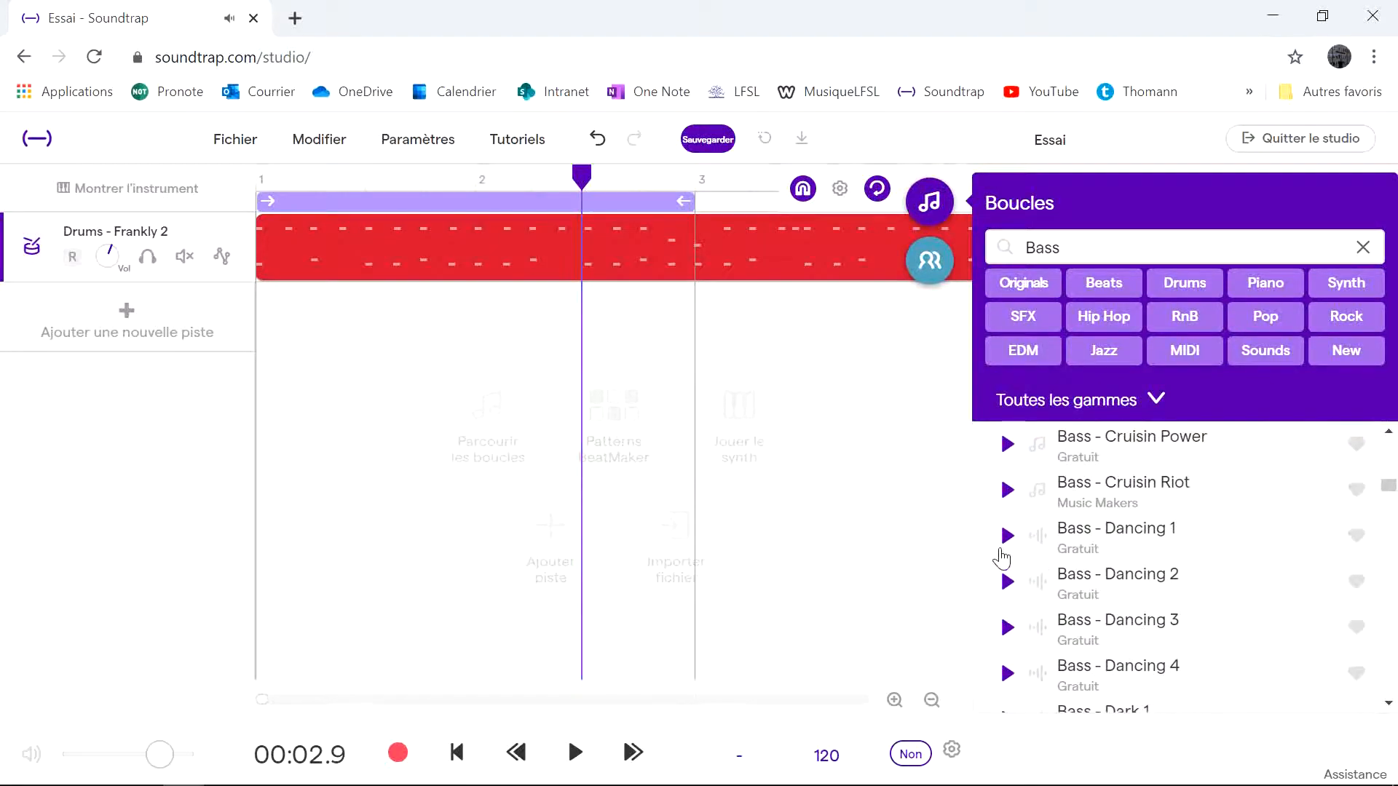
pyautogui.click(1007, 537)
pyautogui.moveTo(1387, 484); pyautogui.dragTo(1361, 581)
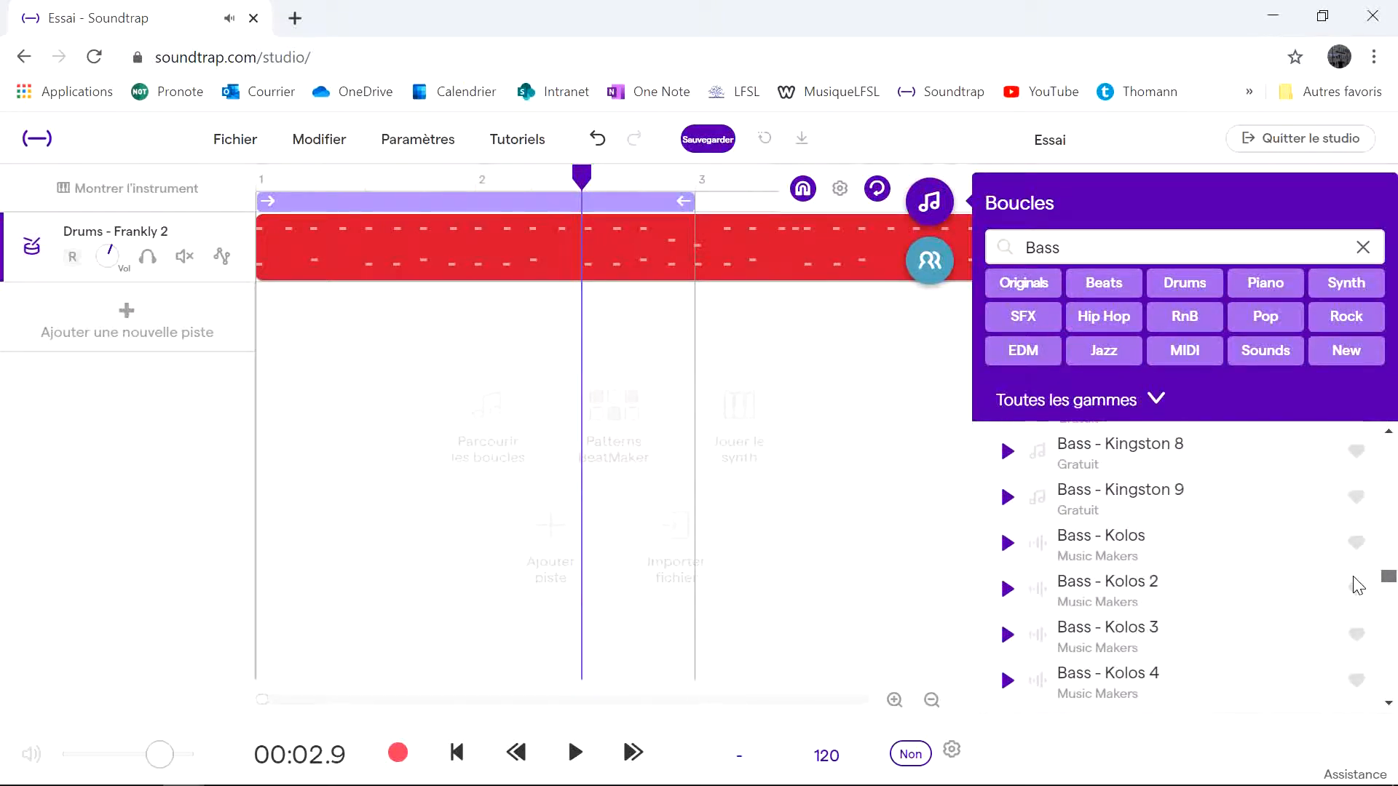
pyautogui.click(1007, 547)
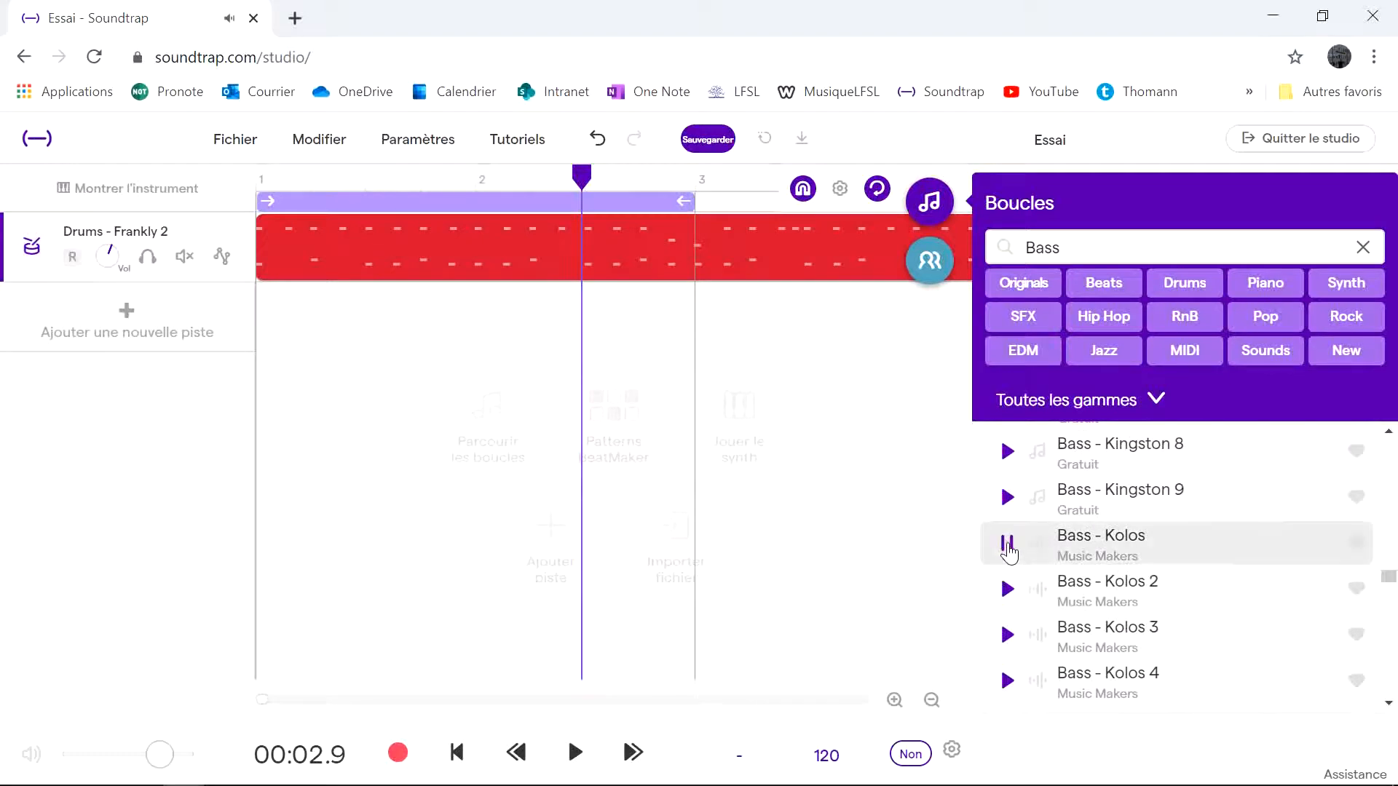
pyautogui.click(1009, 498)
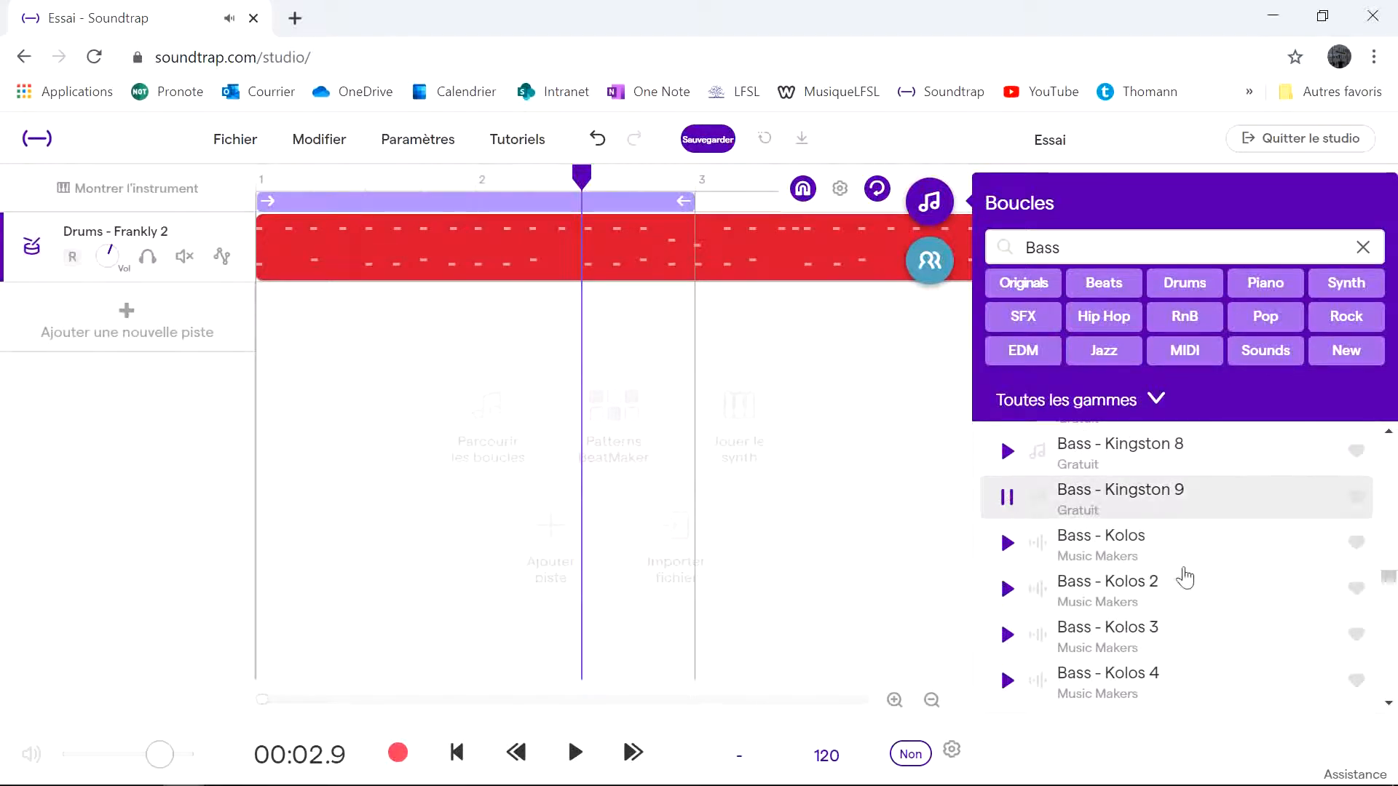
# Narrow the bass loops to Rock, audition a few and add Bass - Gasoline 8 on a new track at bar 1
pyautogui.click(1343, 317)
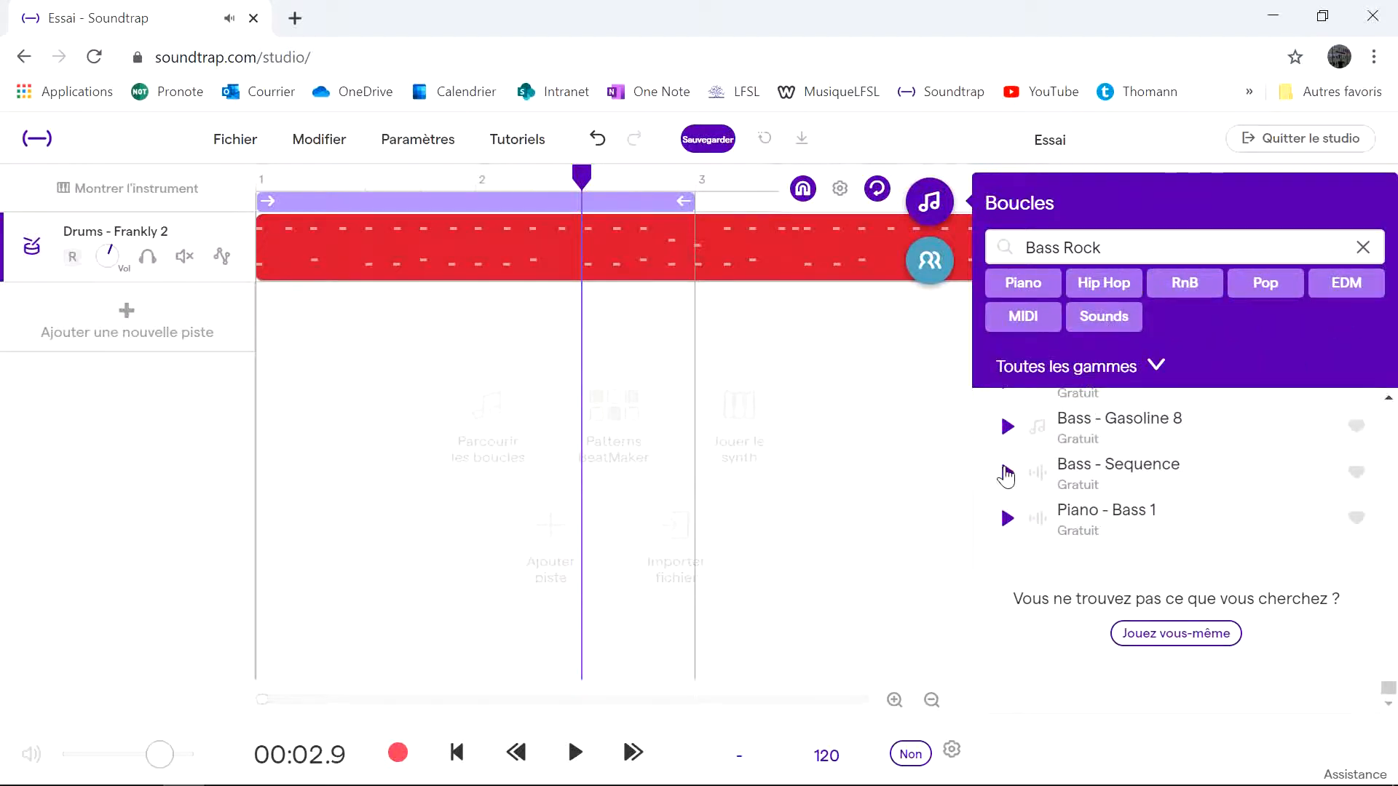
pyautogui.click(1008, 517)
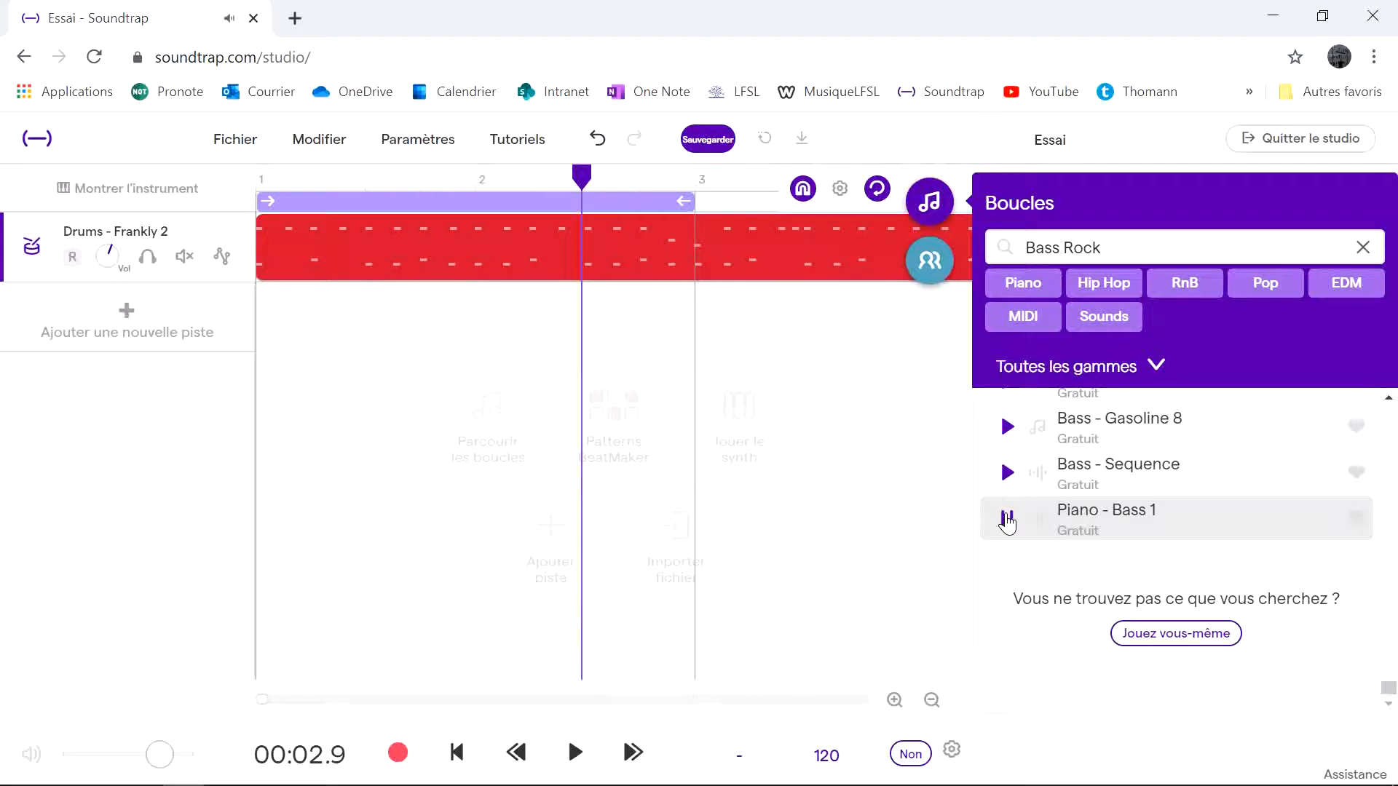
pyautogui.click(1014, 436)
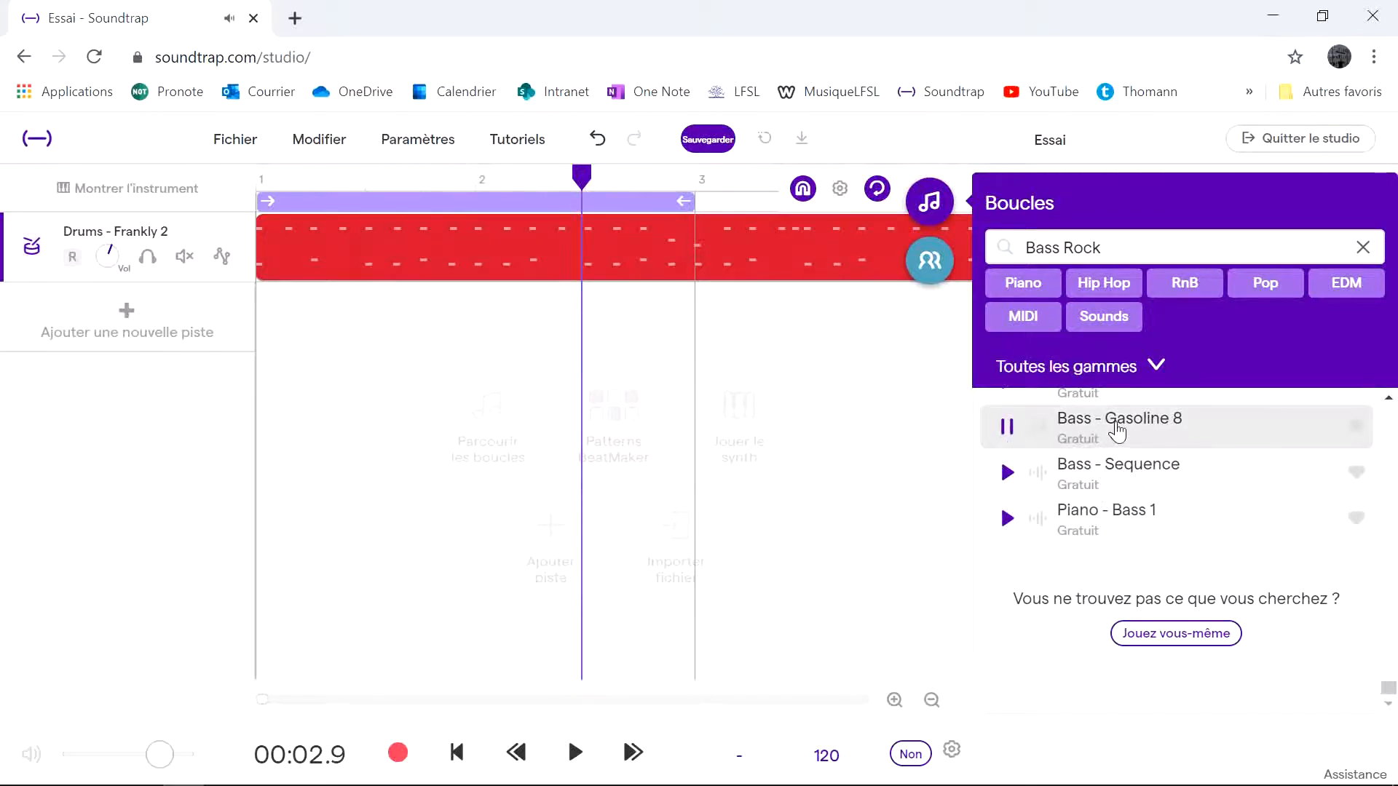
pyautogui.moveTo(1116, 432); pyautogui.dragTo(275, 382)
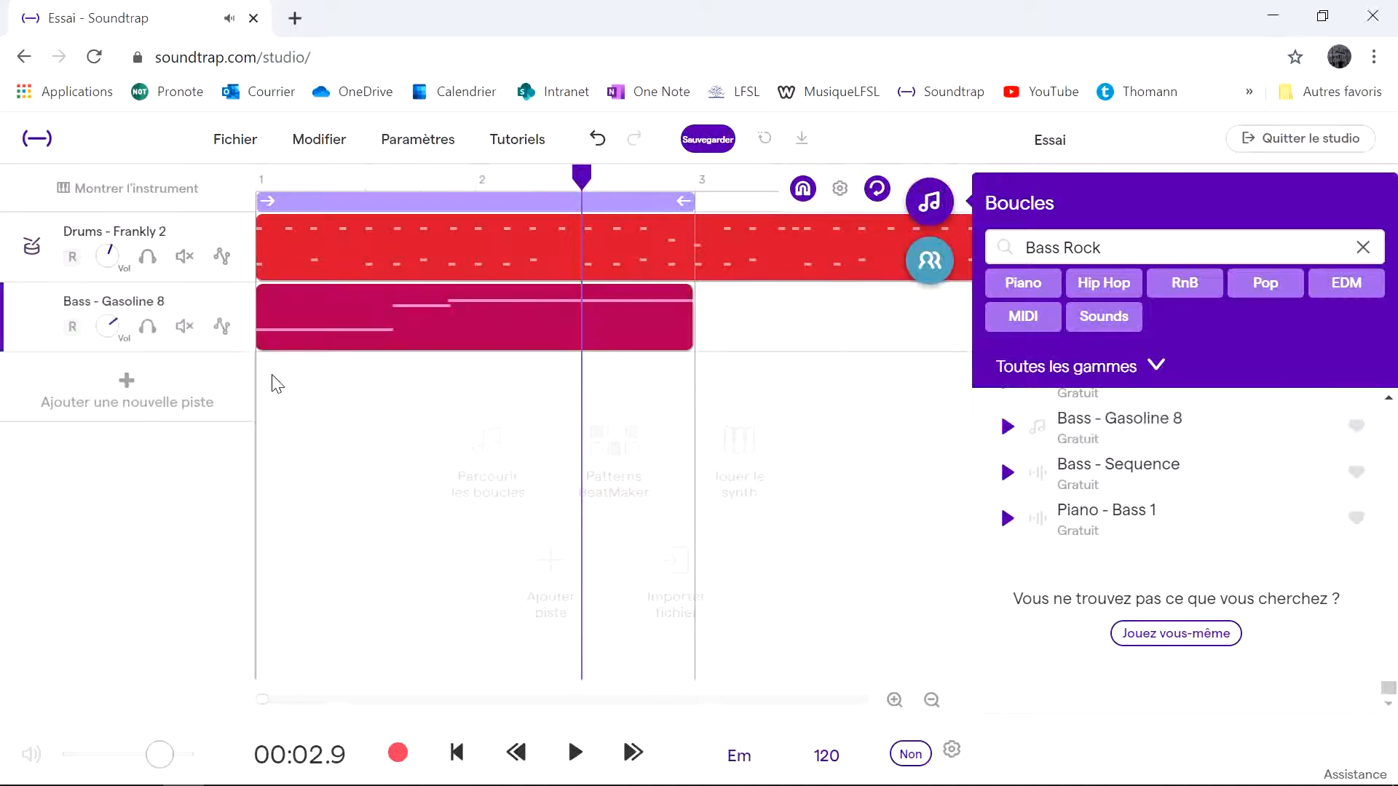
# Play the cycle from the start of bar 1 and lower the Bass - Gasoline 8 track's volume to below the middle
pyautogui.moveTo(289, 279)
pyautogui.moveTo(378, 177); pyautogui.dragTo(223, 190)
pyautogui.click(565, 754)
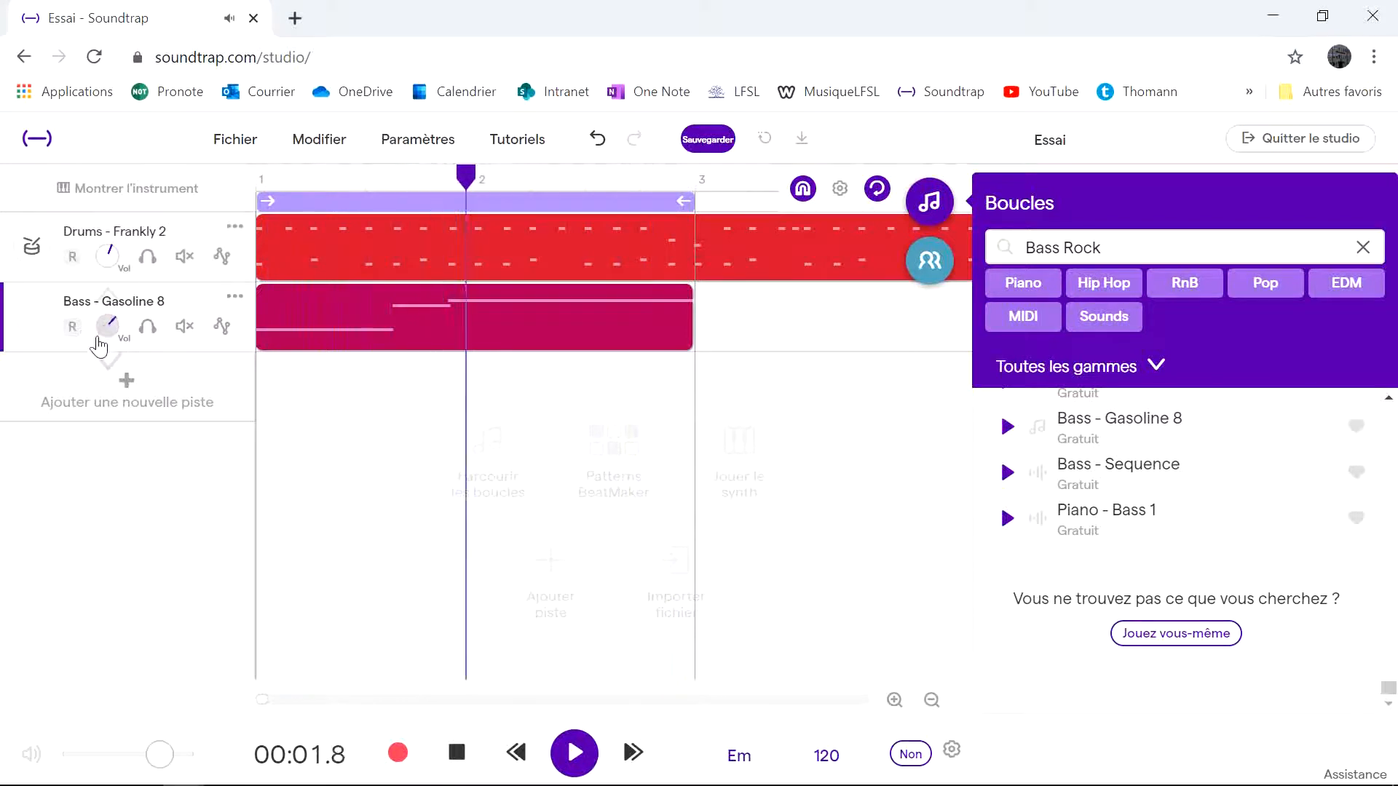
pyautogui.moveTo(106, 332); pyautogui.dragTo(68, 411)
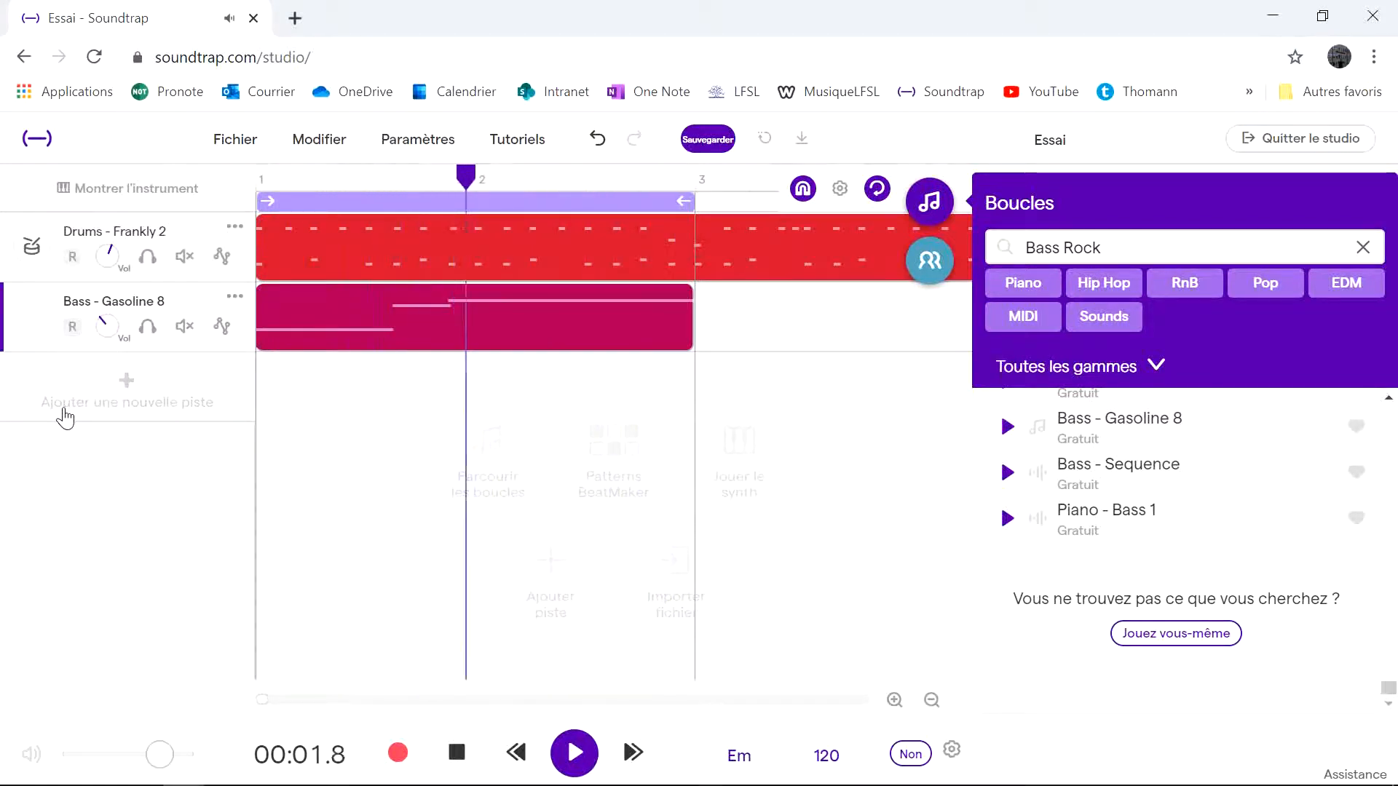
# During playback, solo and unsolo the bass track, mute and unmute the drum track, and stop playback
pyautogui.click(152, 336)
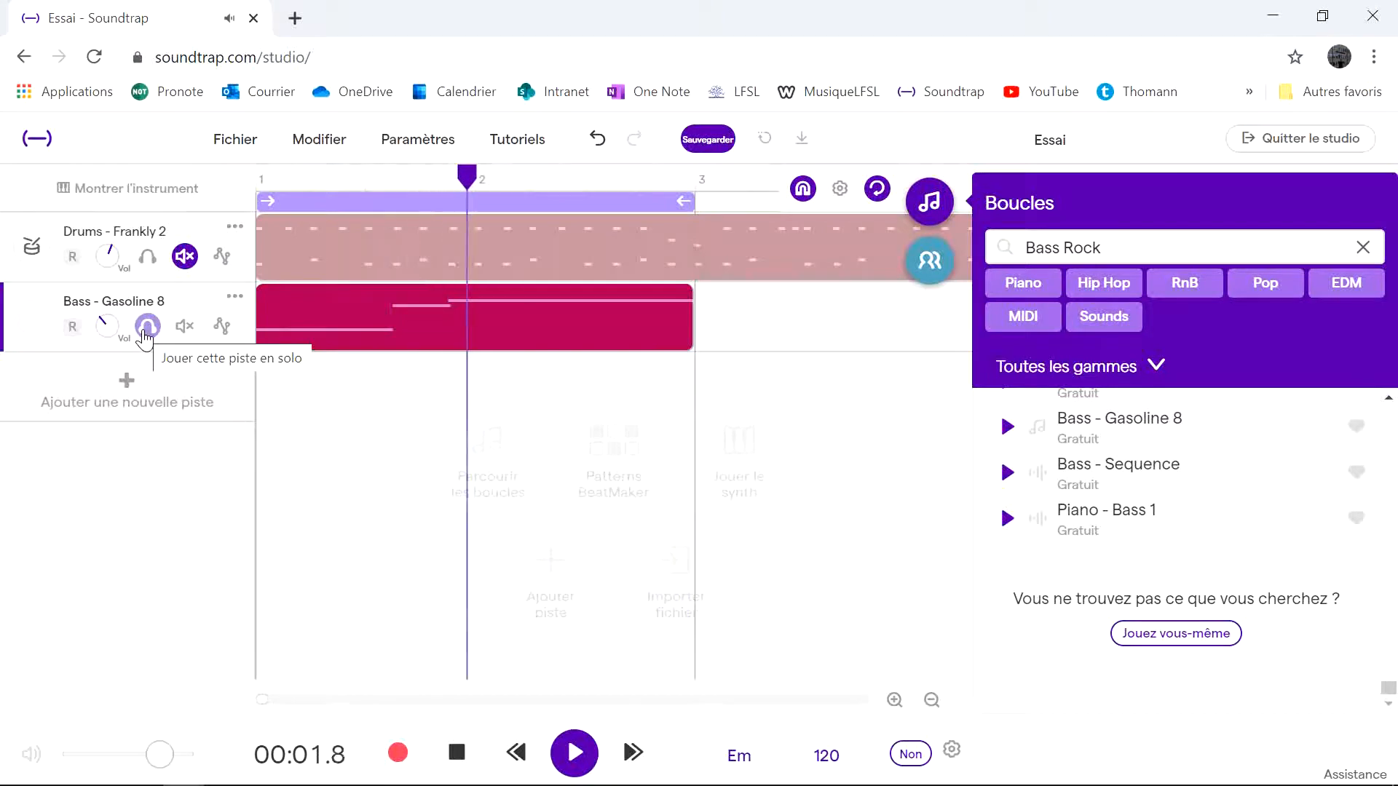
pyautogui.click(147, 328)
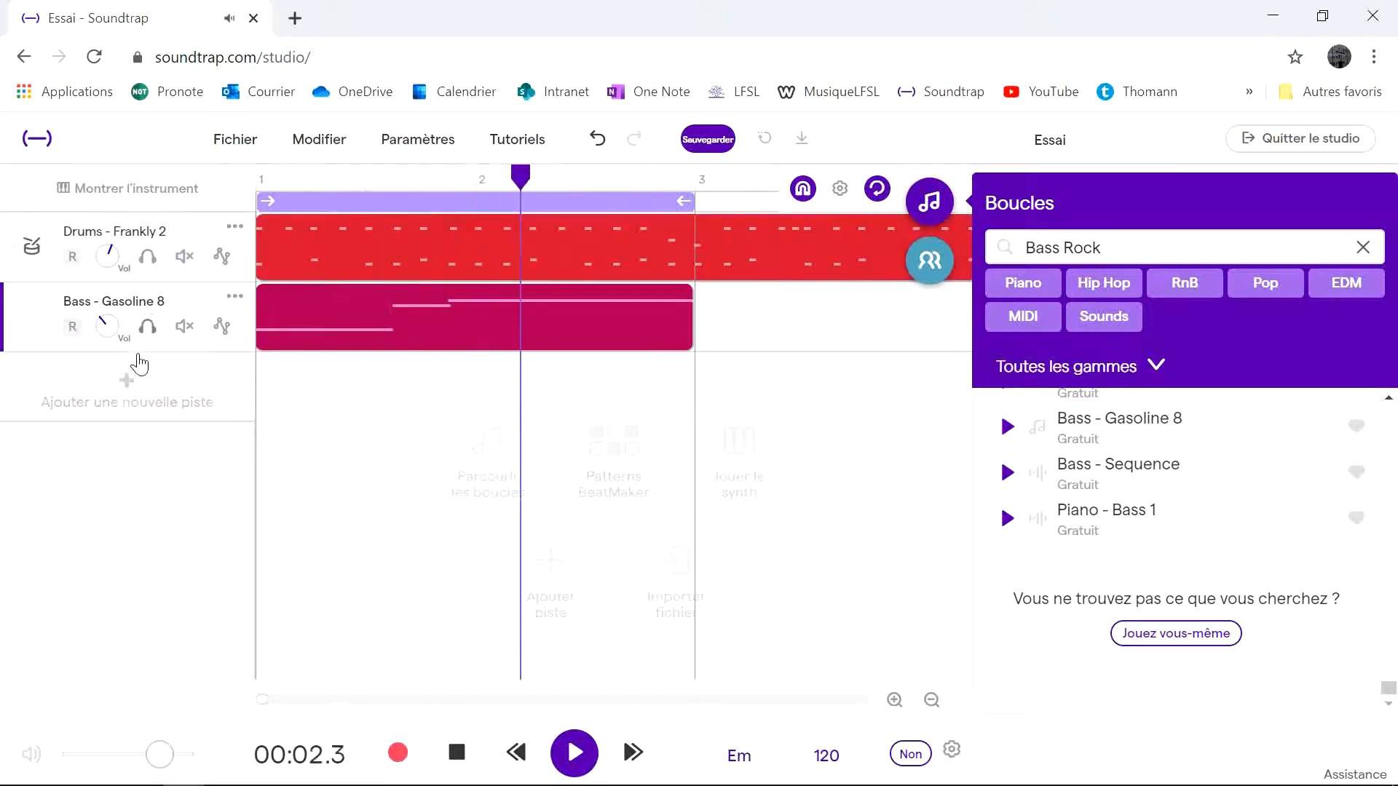
pyautogui.click(186, 259)
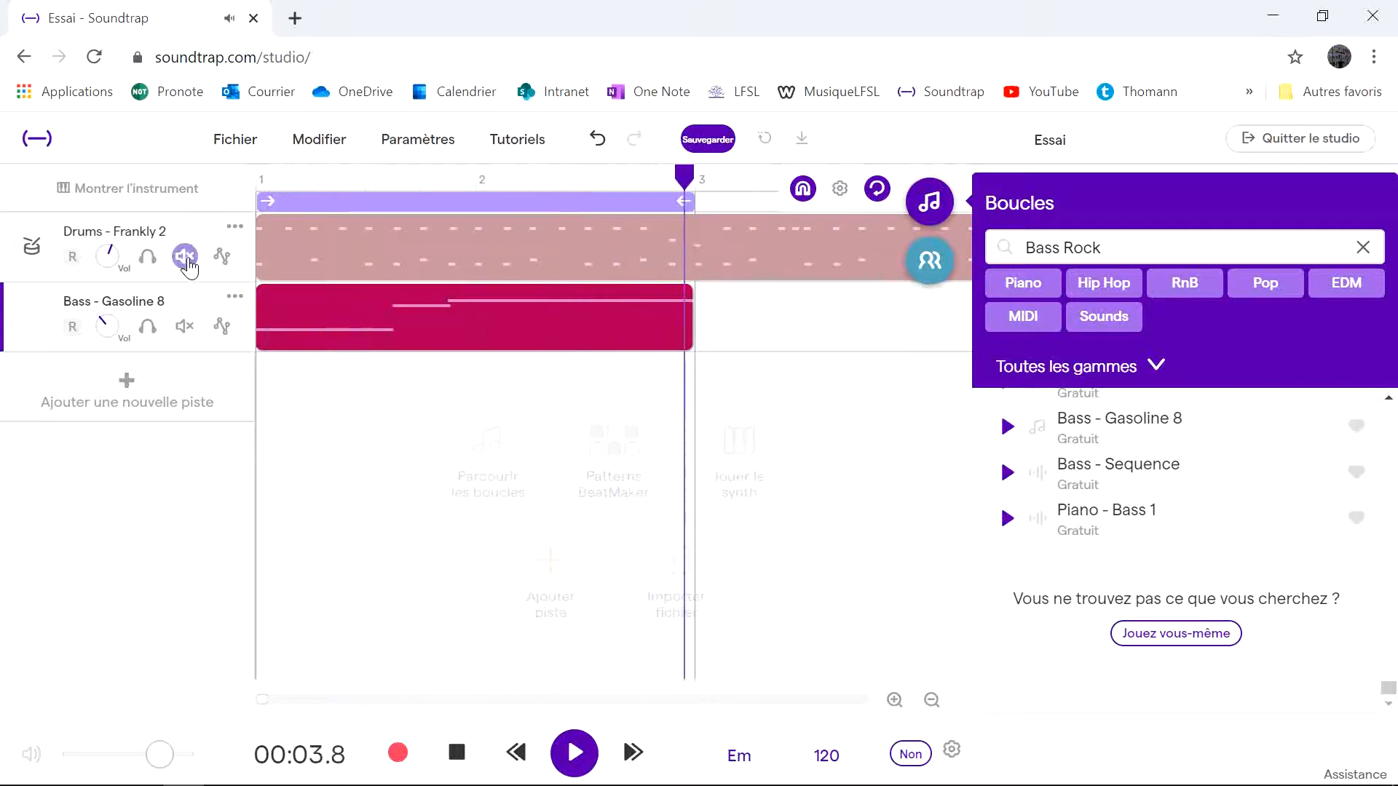
pyautogui.click(186, 260)
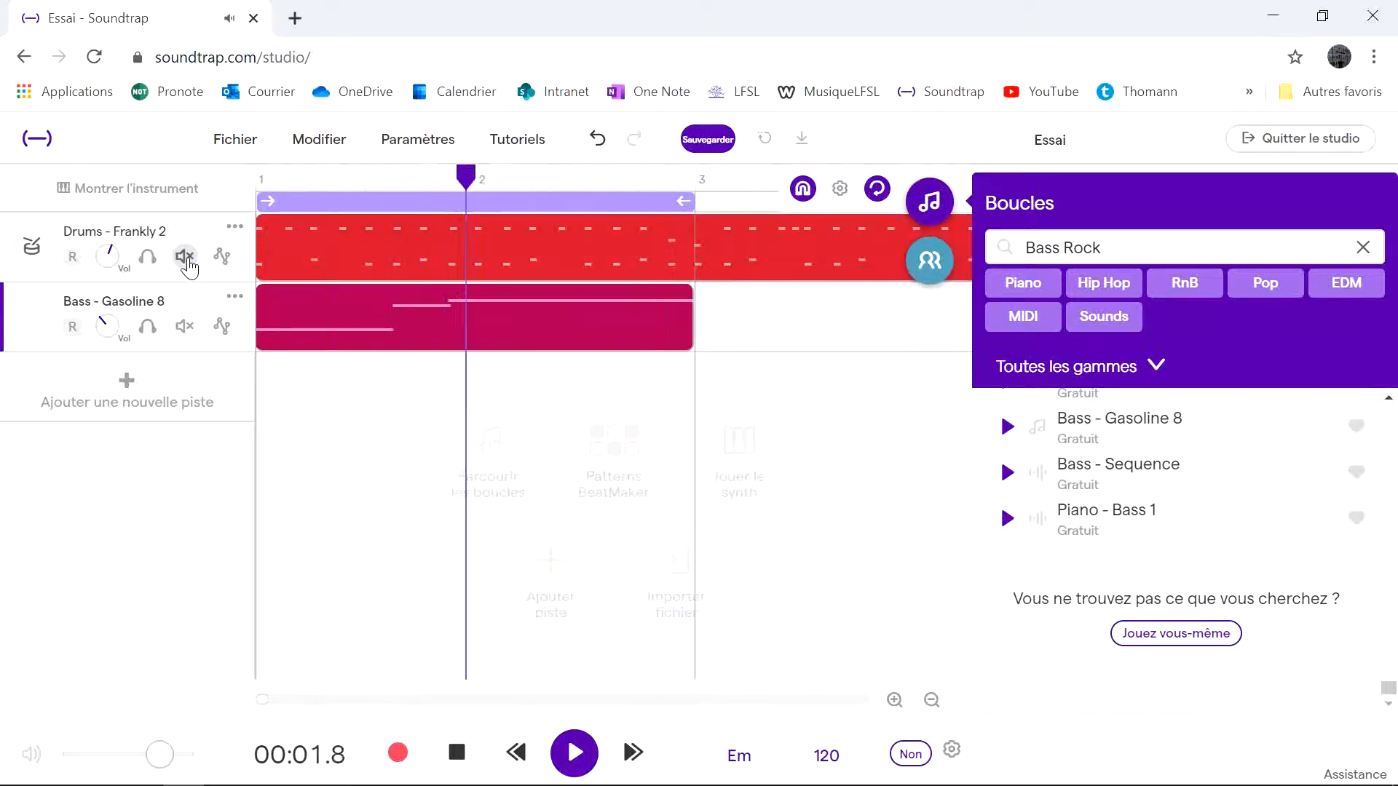
pyautogui.click(457, 750)
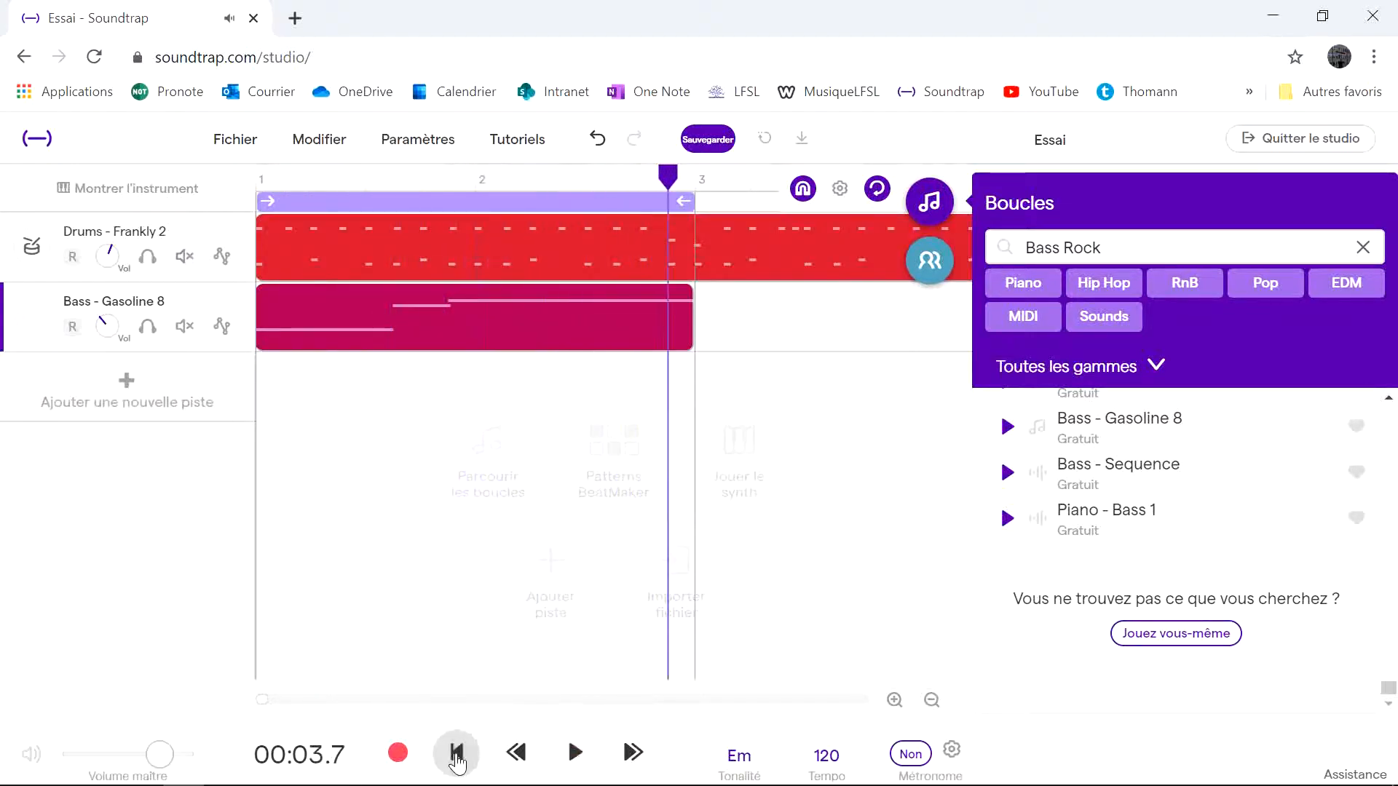
# Search the loop library for Hip Hop bass loops, look through the list and hide the library again
pyautogui.click(944, 211)
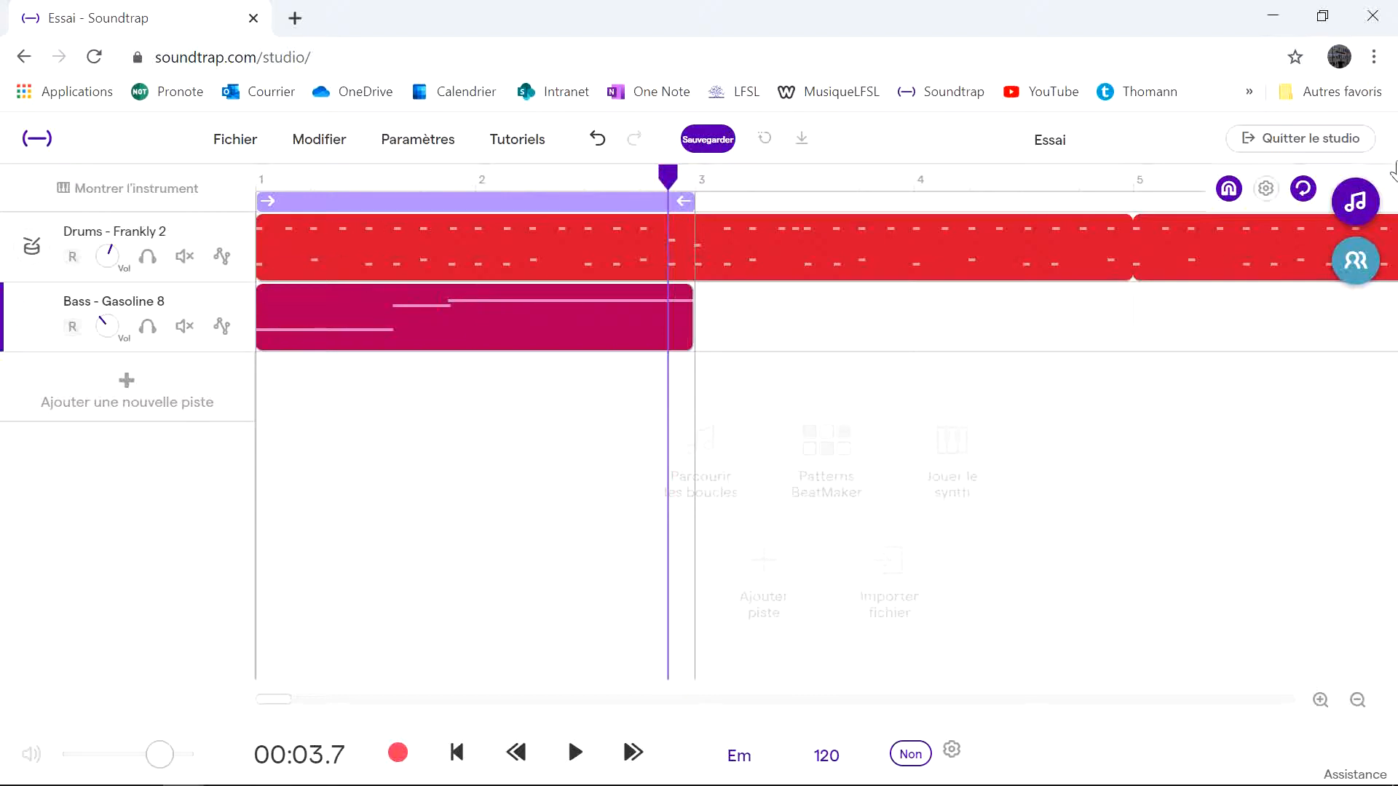
pyautogui.click(1356, 203)
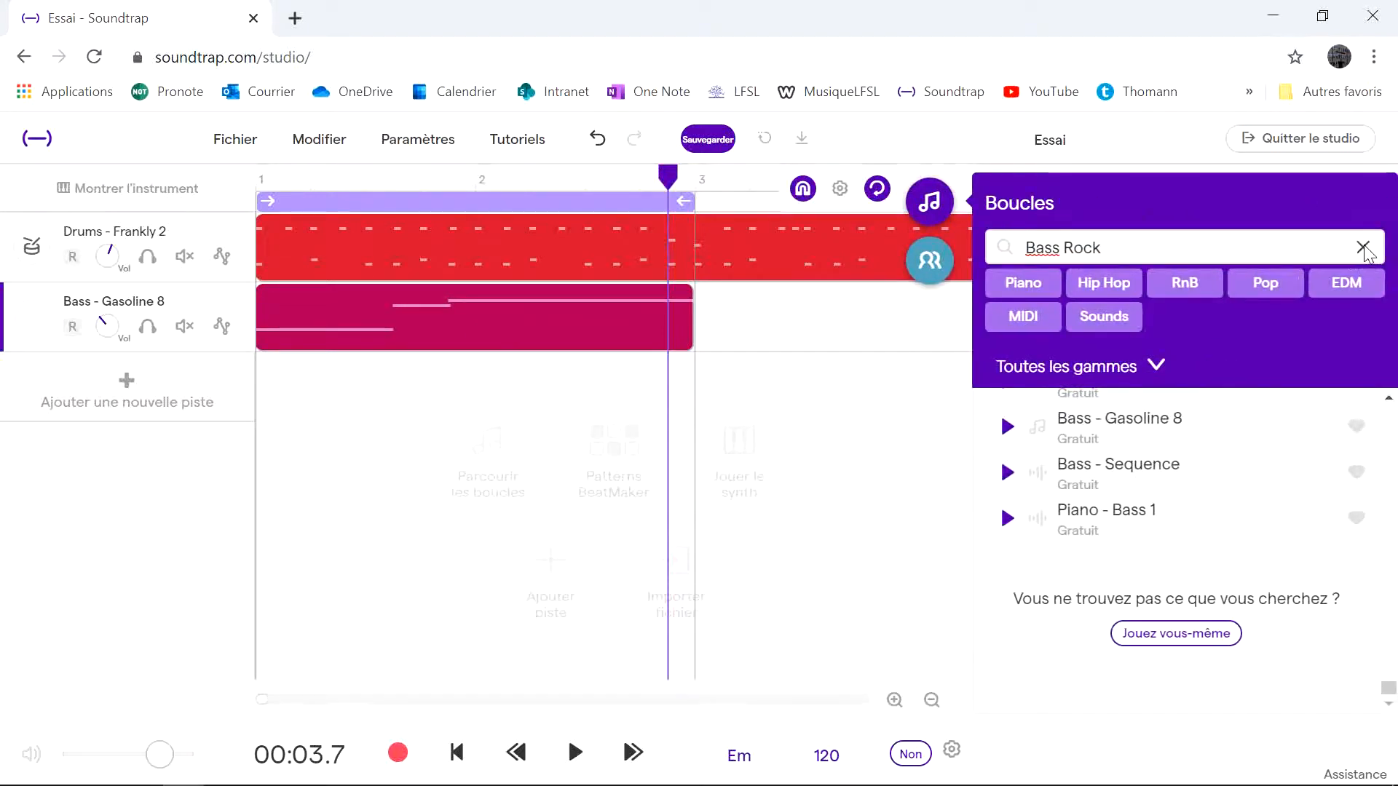
pyautogui.click(1362, 247)
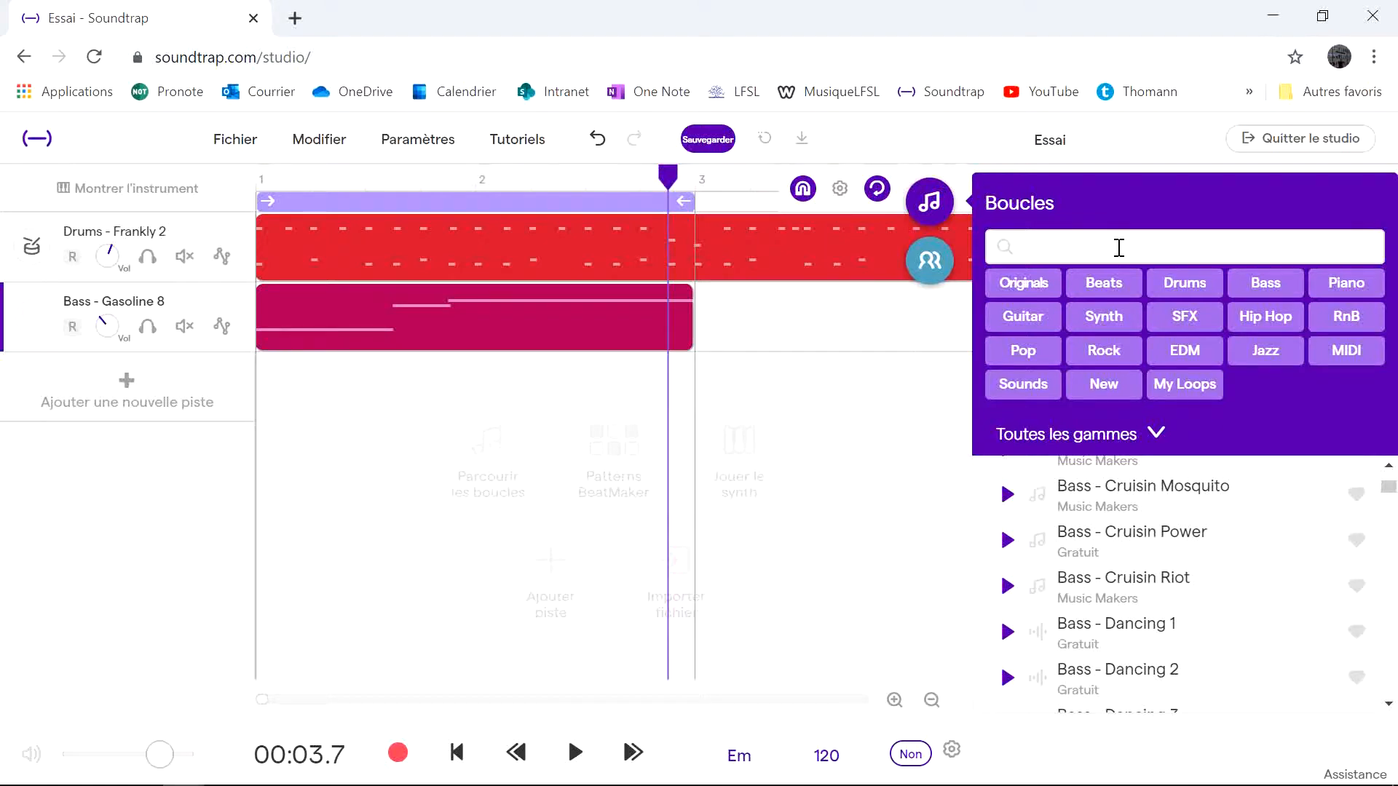
pyautogui.click(1265, 316)
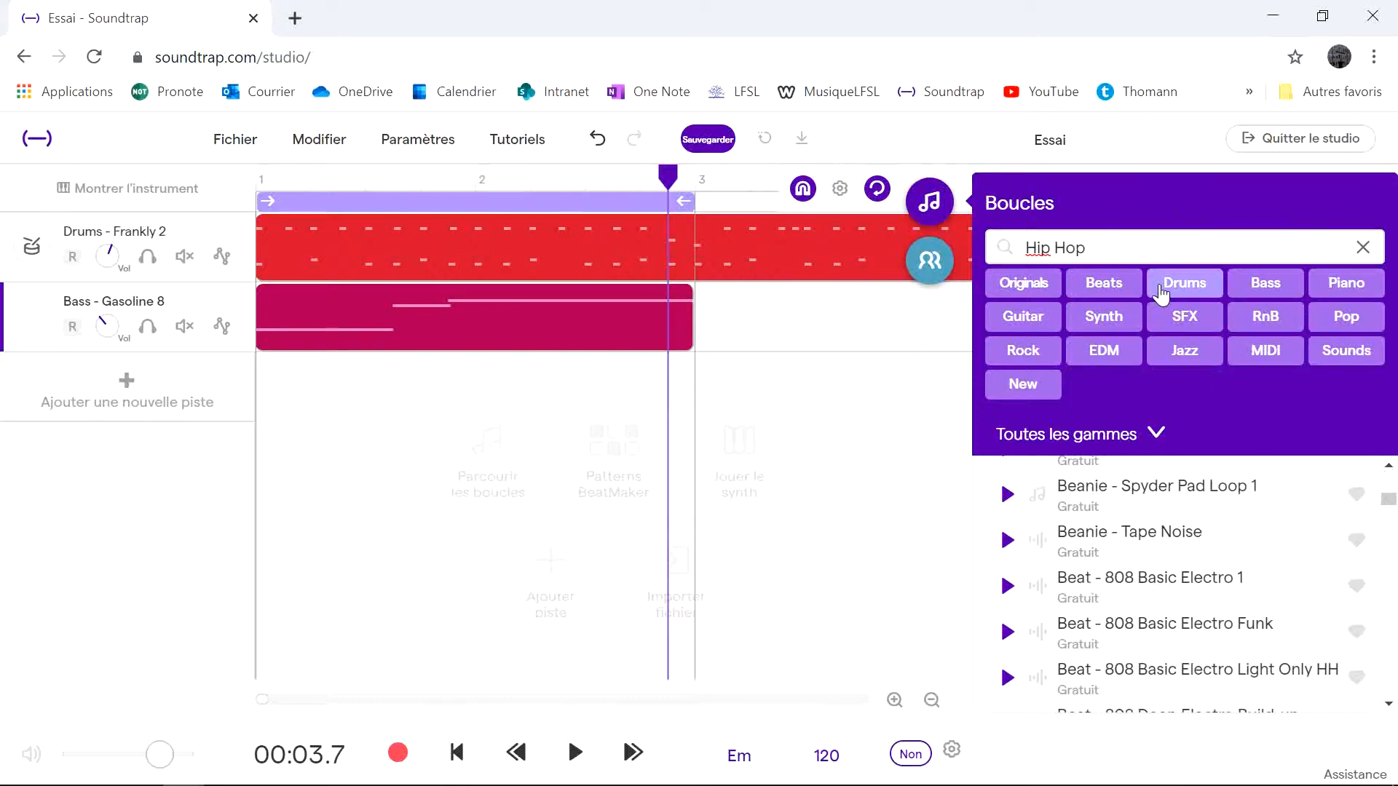
pyautogui.moveTo(1387, 507); pyautogui.dragTo(1386, 537)
pyautogui.click(1106, 251)
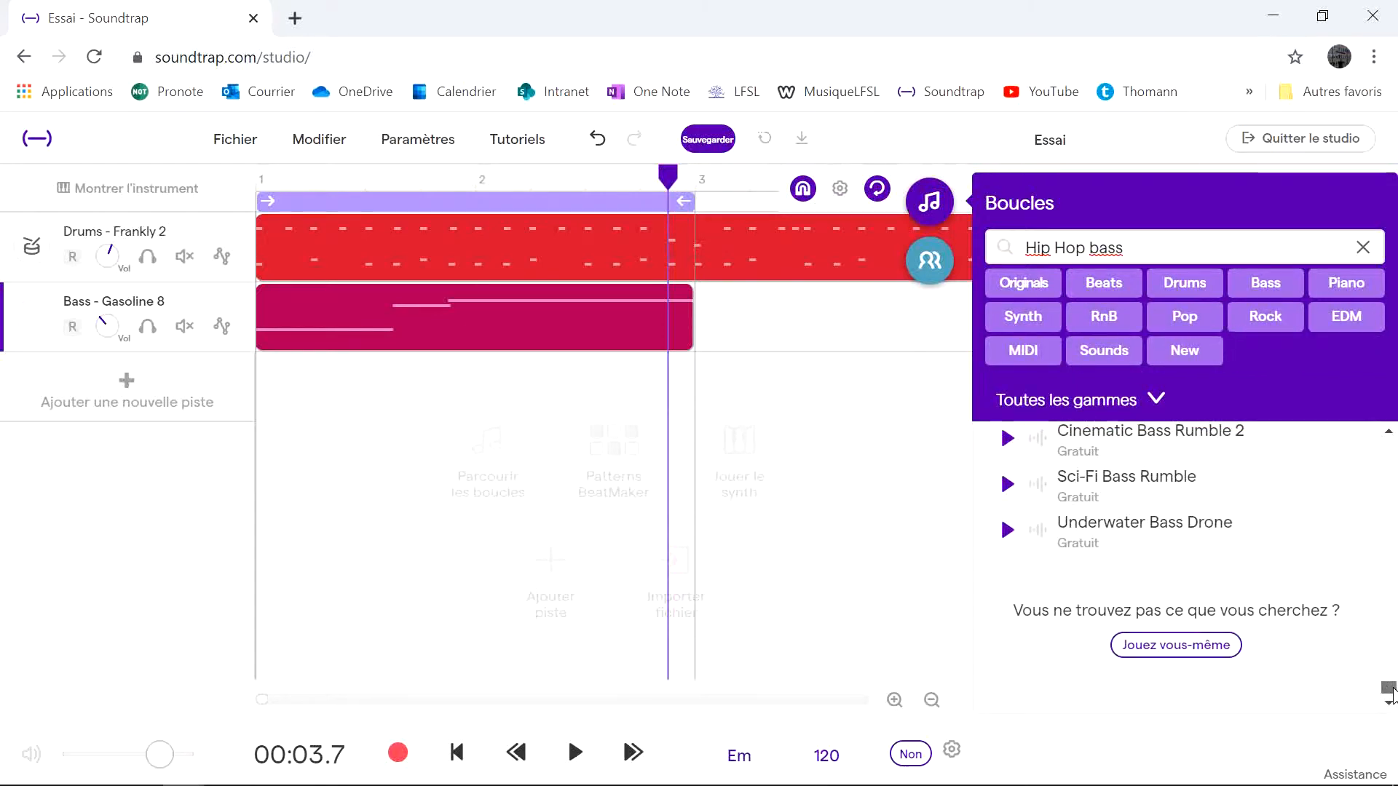
pyautogui.moveTo(1391, 693); pyautogui.dragTo(1371, 437)
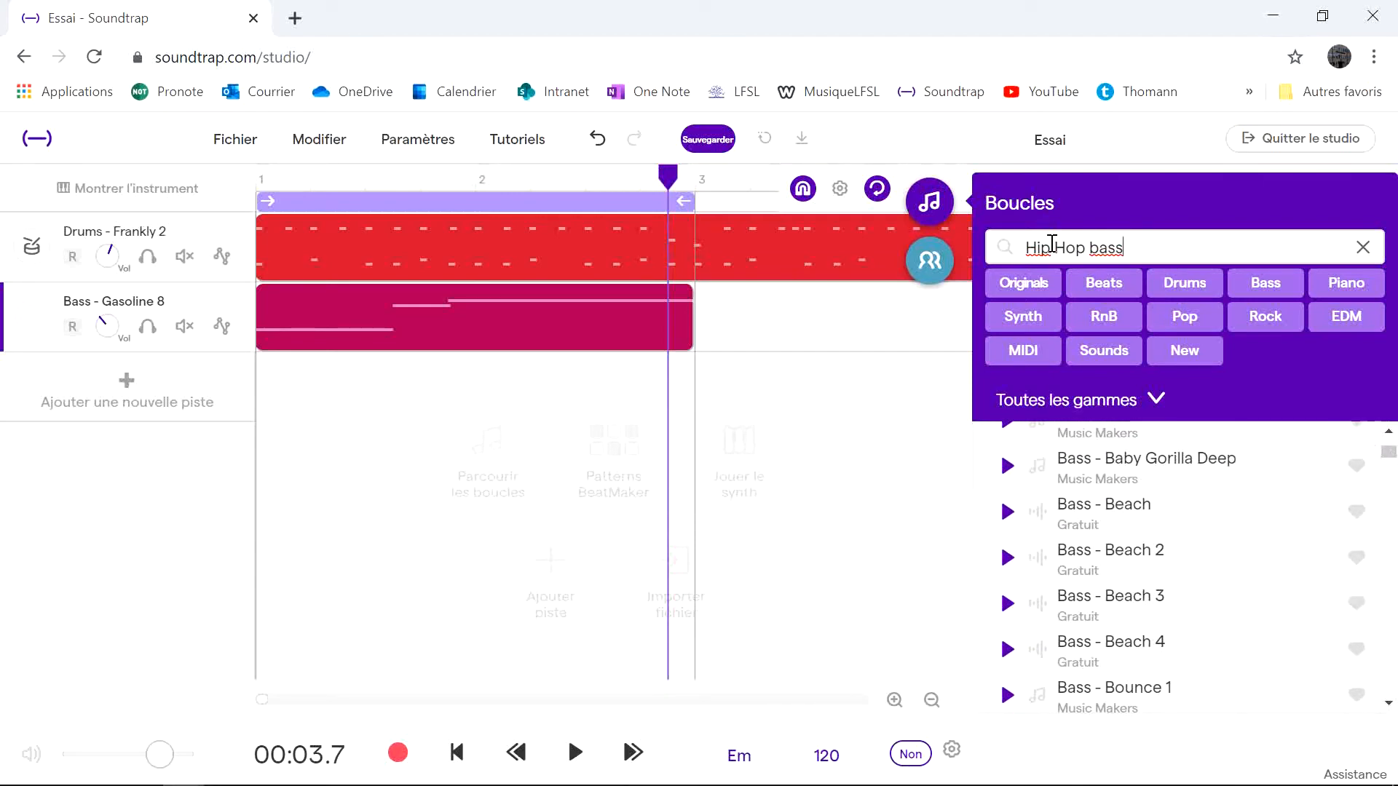
pyautogui.click(914, 213)
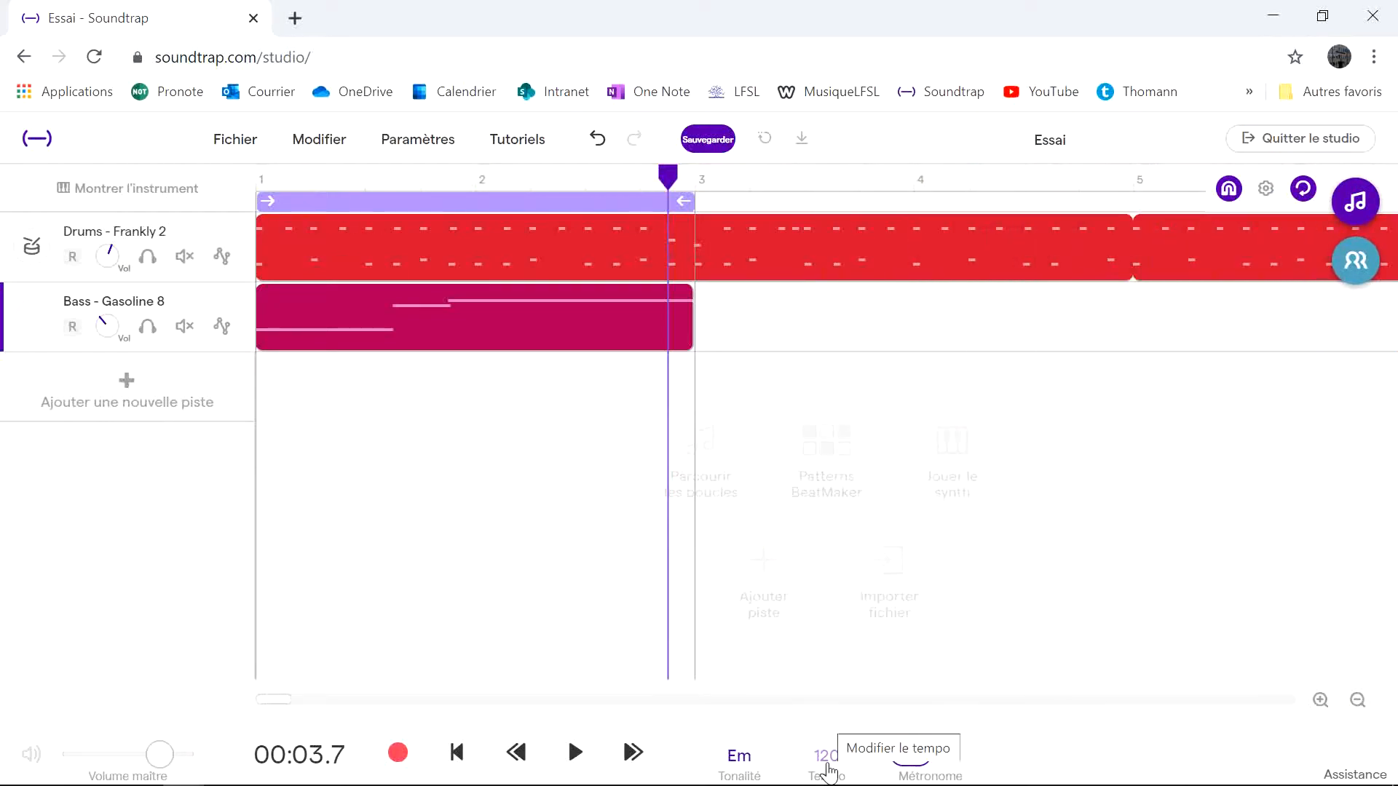
# Return the playhead to the start of bar 1, play the cycle briefly and stop playback
pyautogui.moveTo(669, 176); pyautogui.dragTo(172, 201)
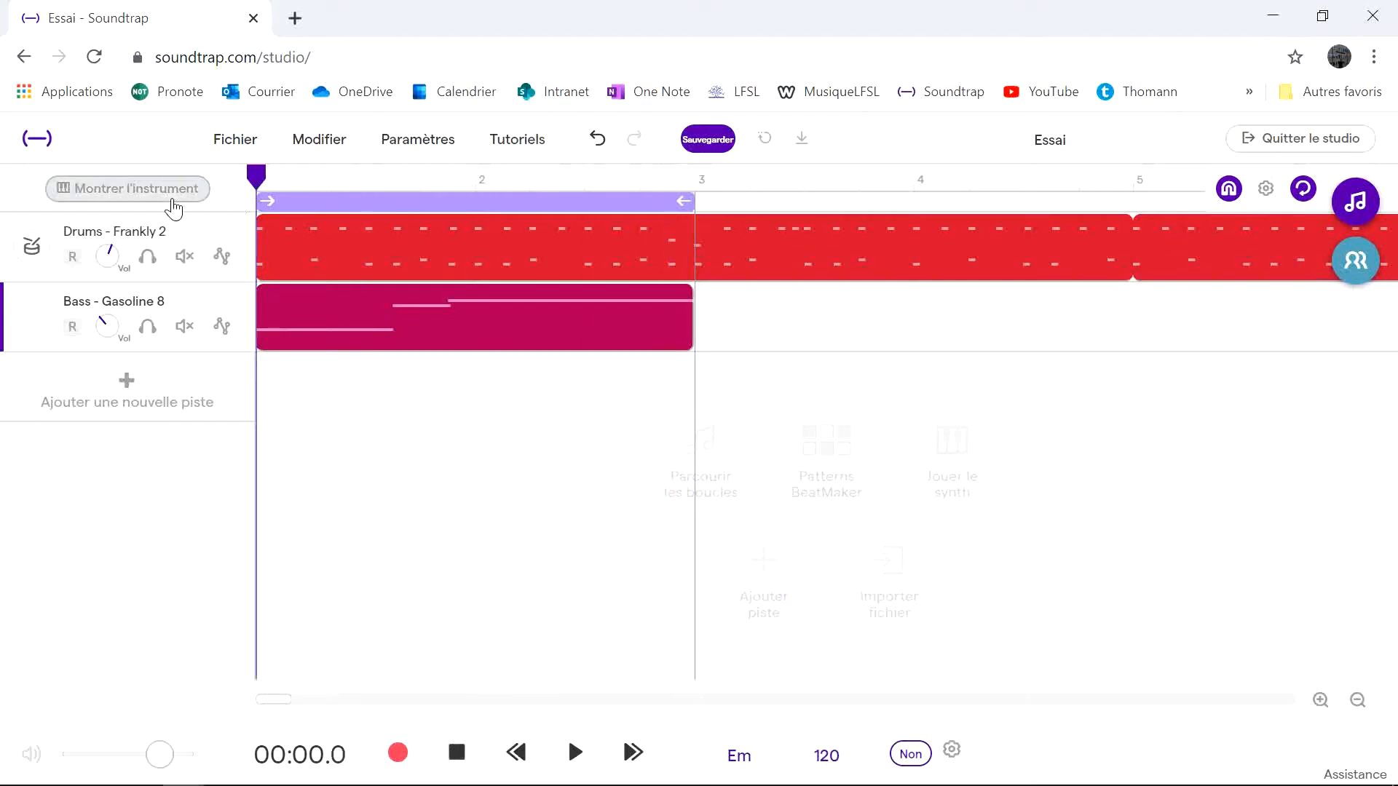
pyautogui.click(590, 759)
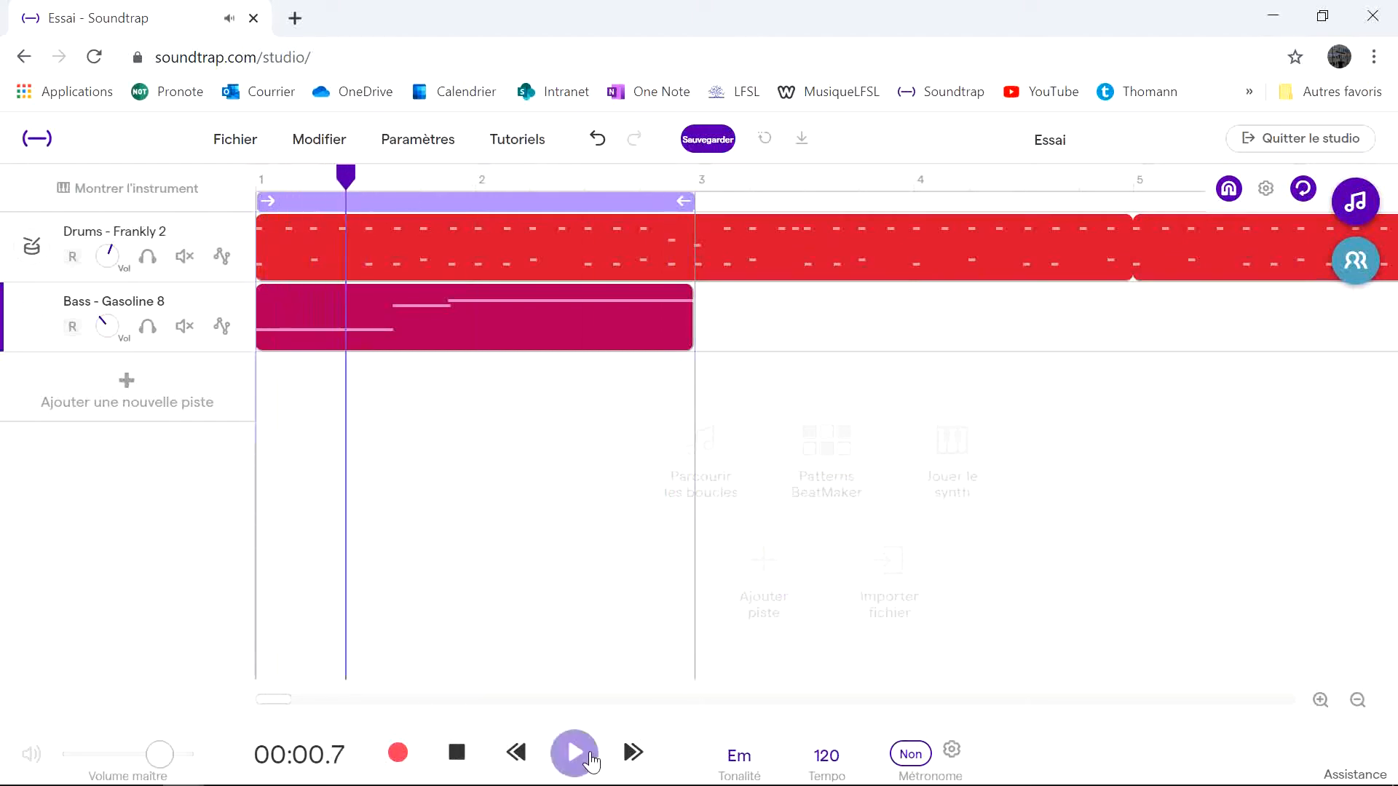
pyautogui.click(590, 760)
# Raise the project tempo to 131 beats per minute and confirm it
pyautogui.click(828, 765)
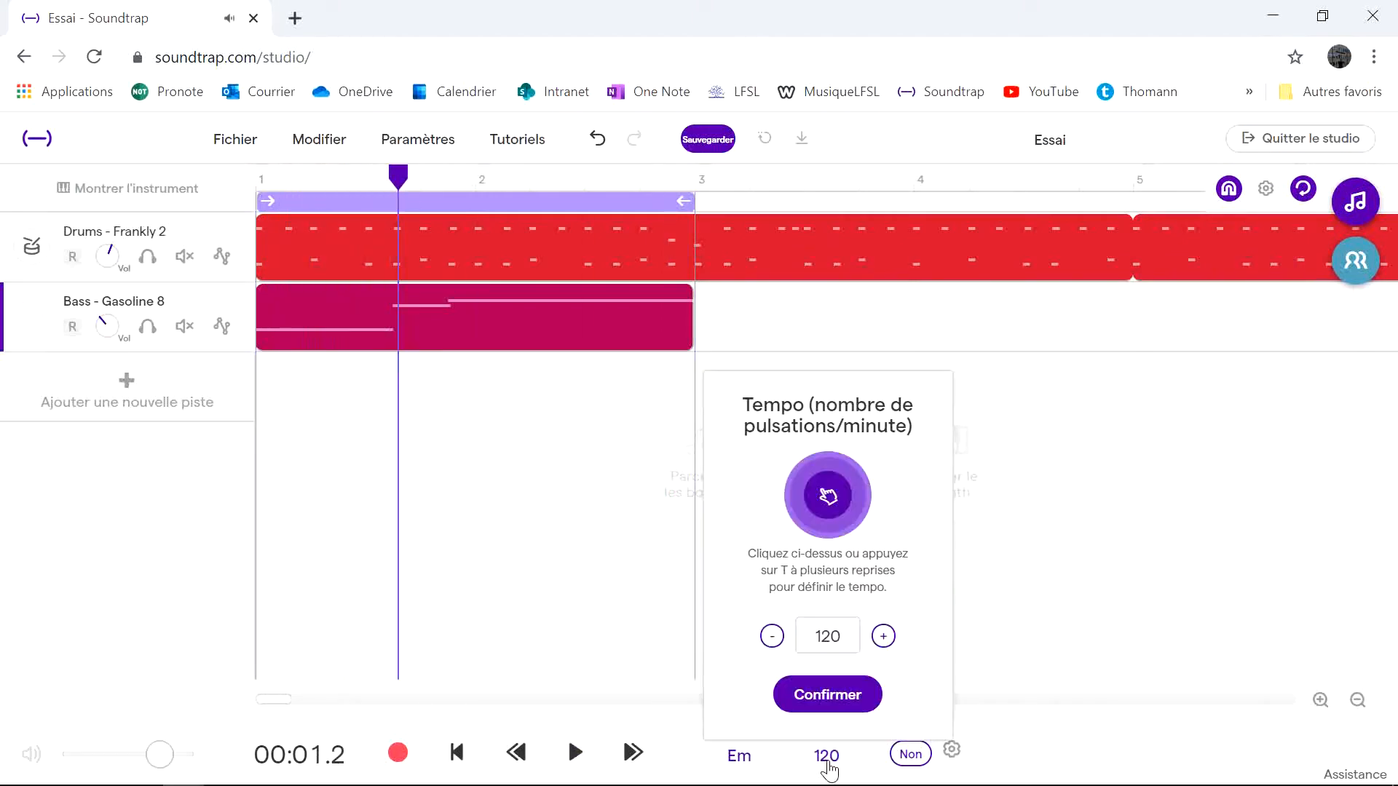
pyautogui.click(883, 637)
pyautogui.tripleClick(883, 636)
pyautogui.doubleClick(883, 636)
pyautogui.tripleClick(883, 637)
pyautogui.doubleClick(883, 636)
pyautogui.click(827, 697)
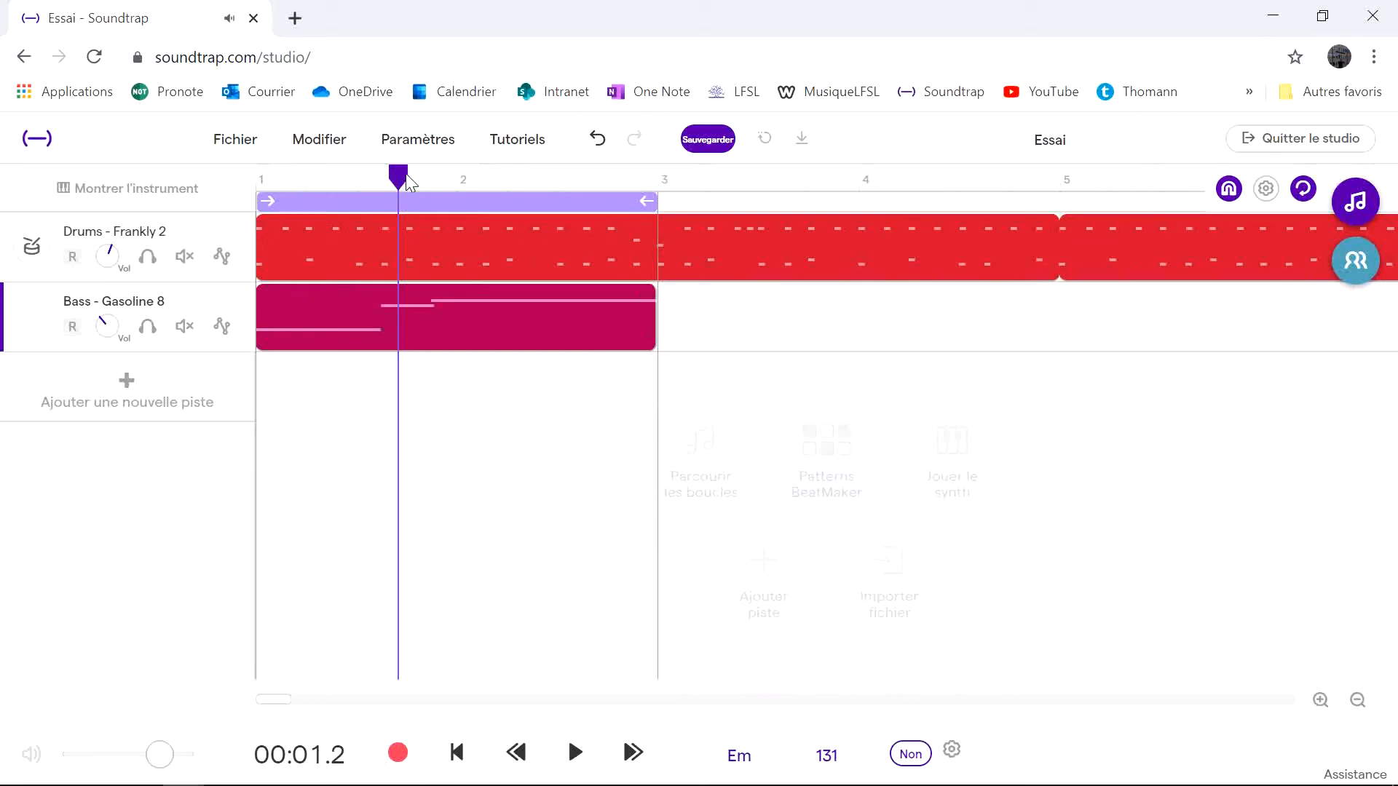
# Listen to the cycle at the new tempo from the start of bar 1, and stop playback
pyautogui.moveTo(410, 183); pyautogui.dragTo(256, 174)
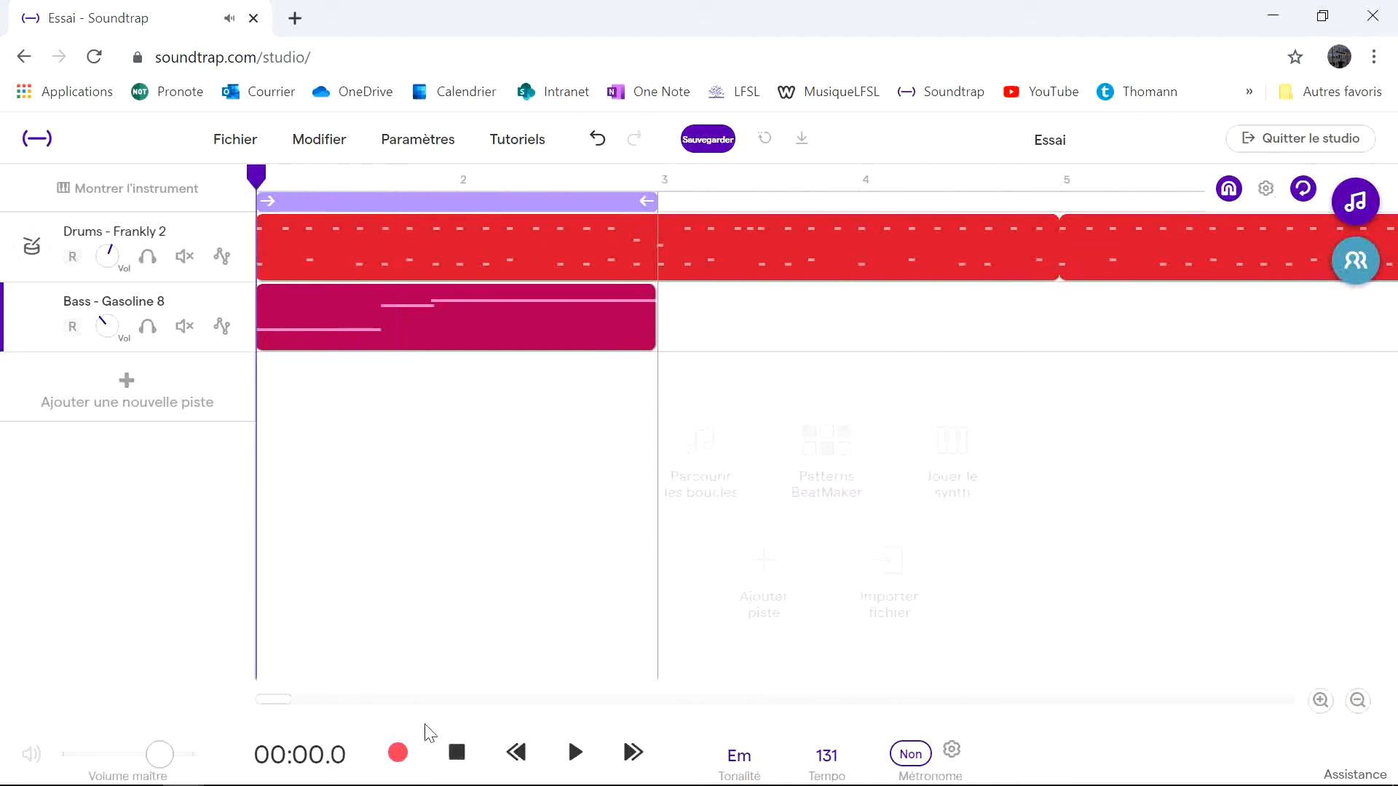
pyautogui.click(572, 761)
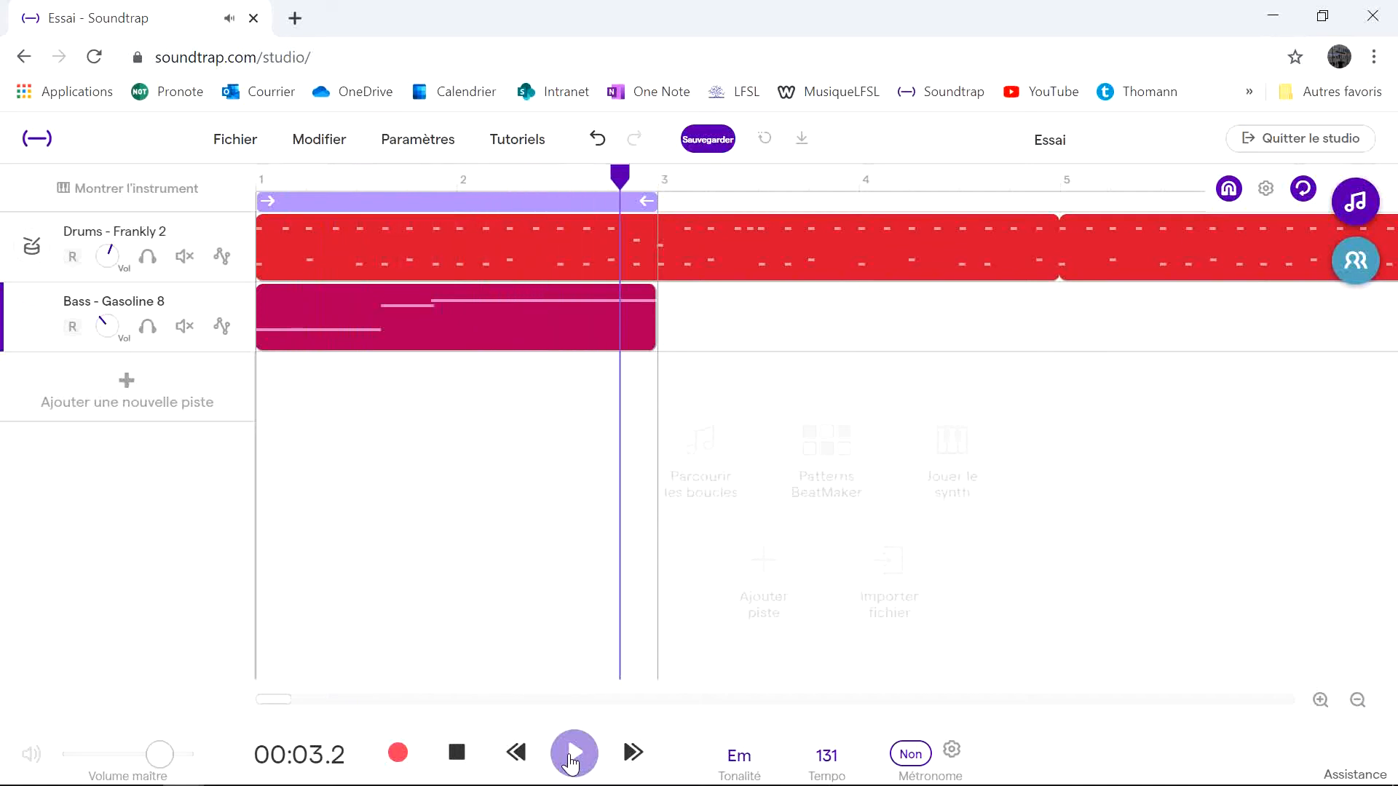
pyautogui.click(573, 758)
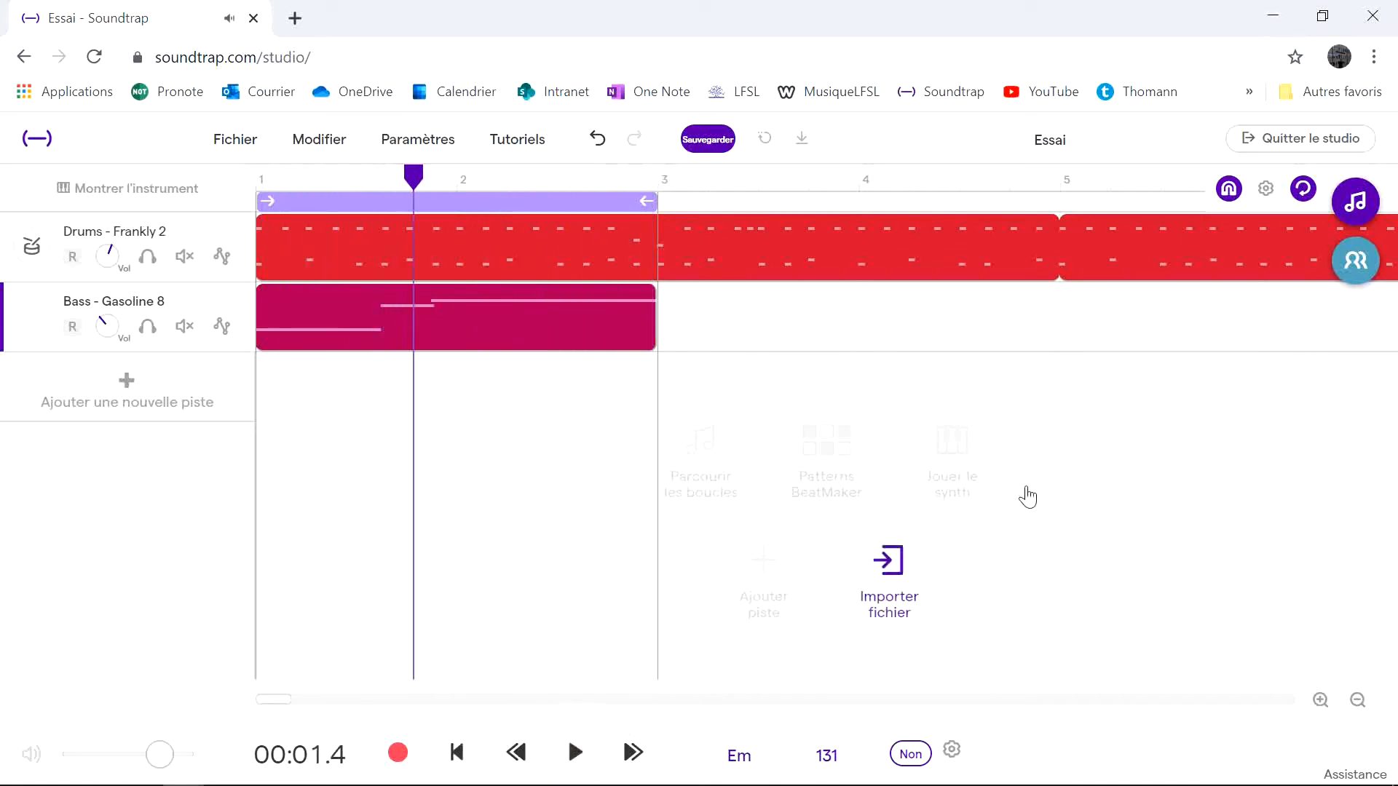
# Show the loop library with the Hip Hop bass search and hide it again
pyautogui.click(1361, 215)
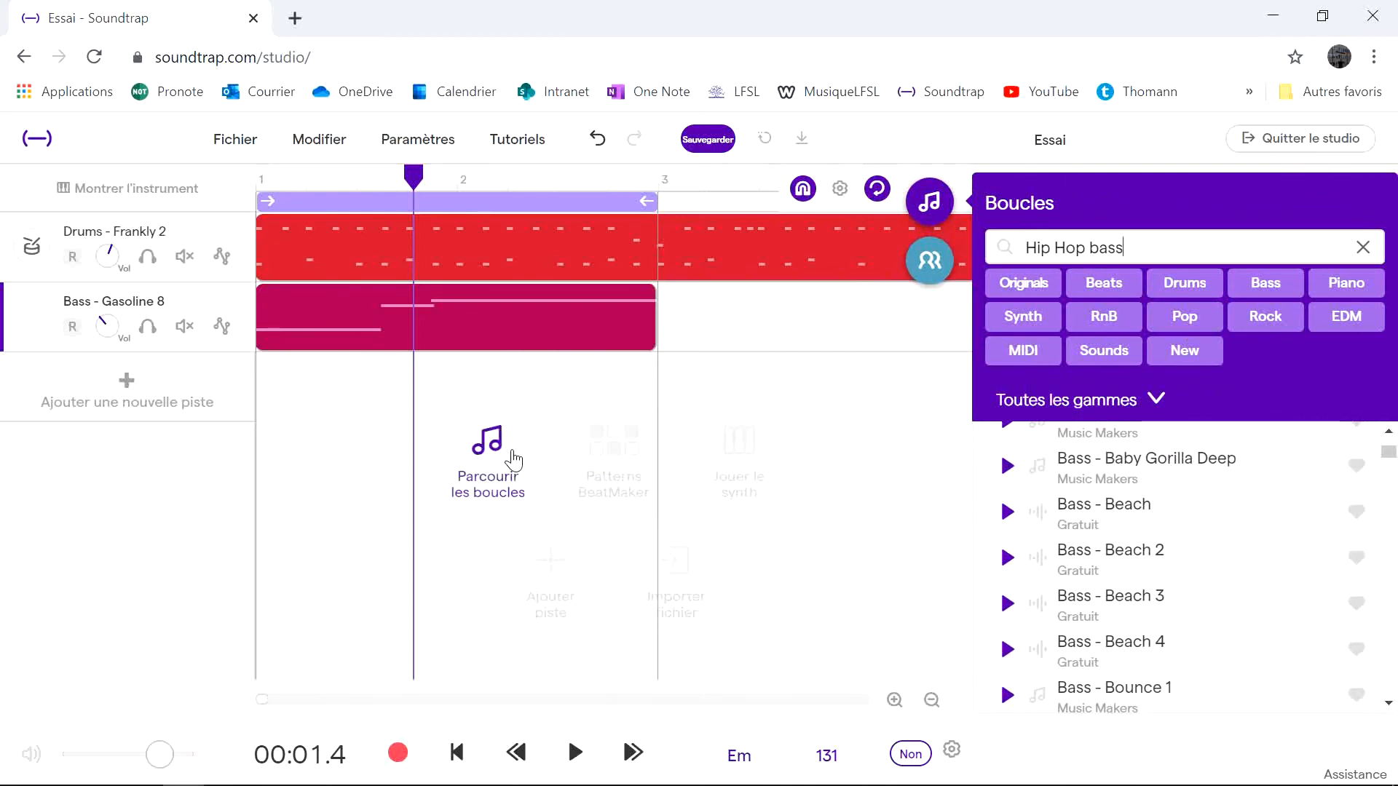
pyautogui.click(930, 201)
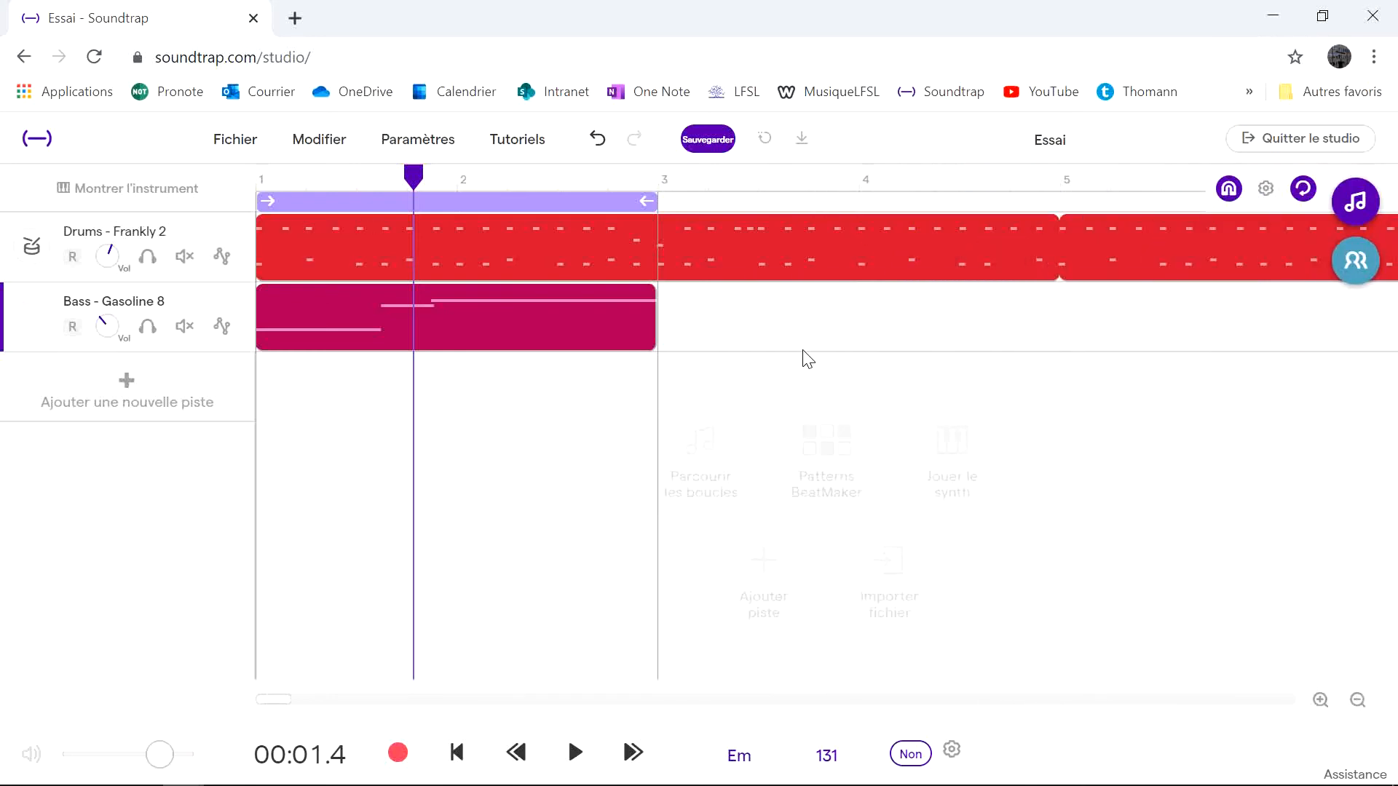